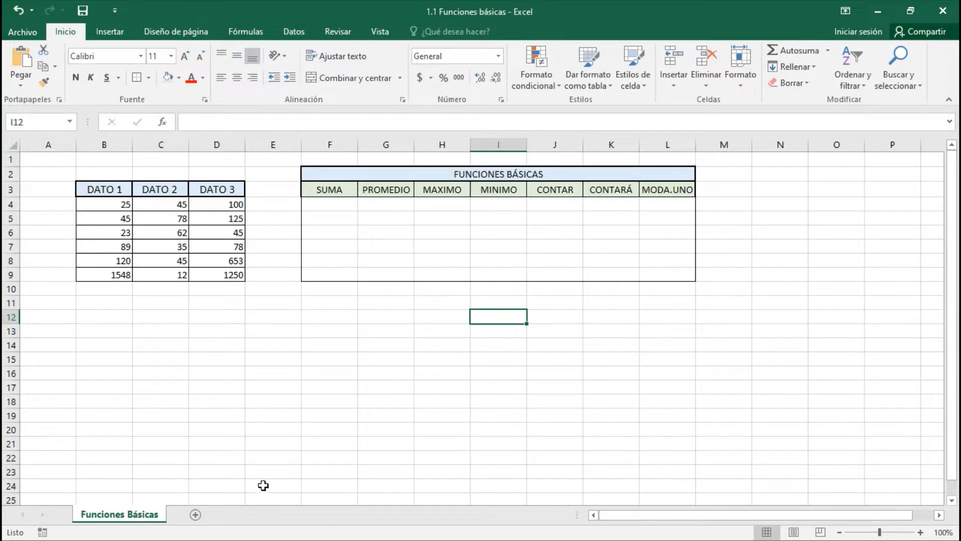
Add a new worksheet and bring up the ink drawing tools with the black pen.
click(195, 514)
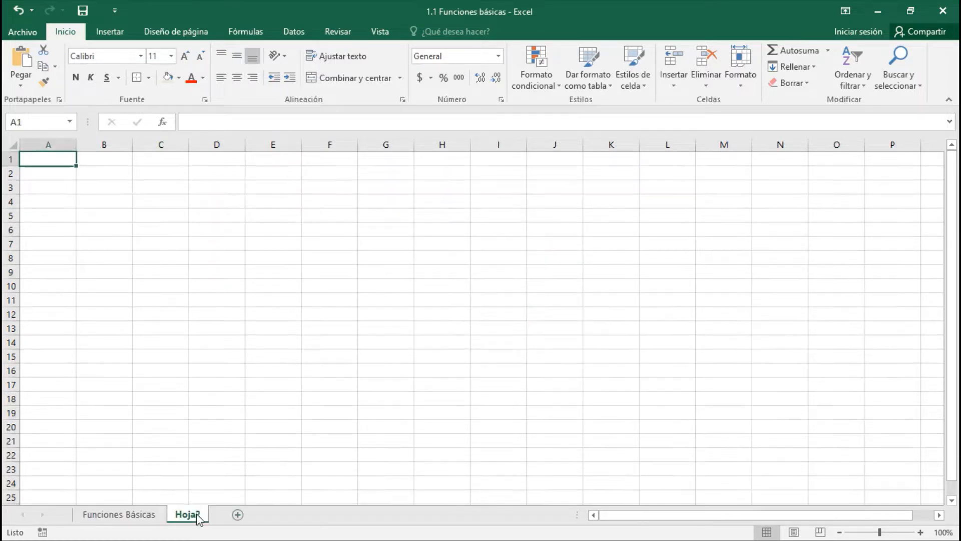
click(370, 243)
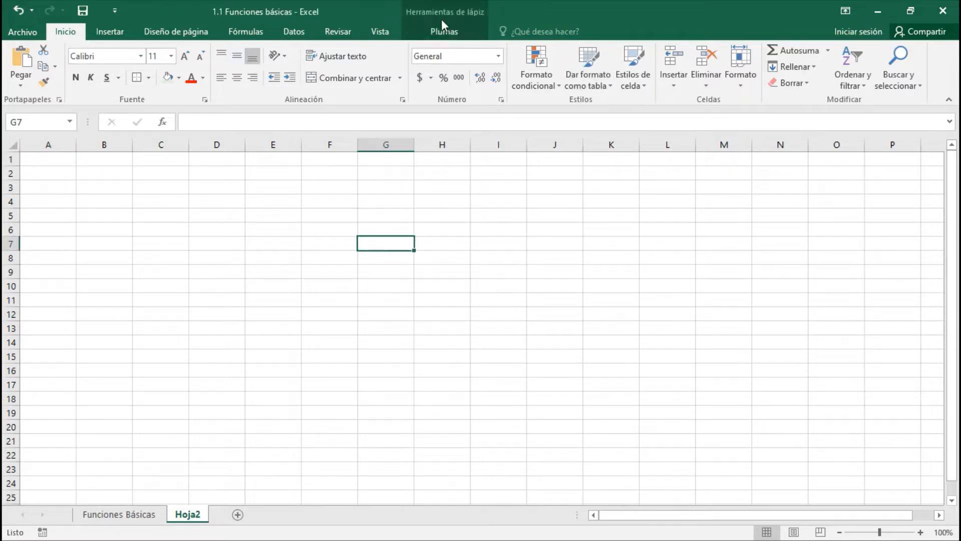
click(436, 37)
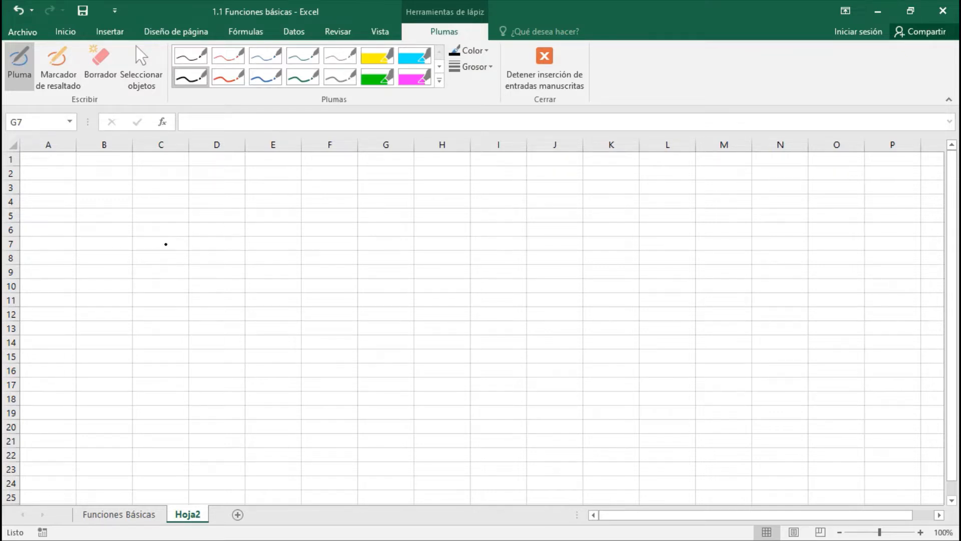
Handwrite "= FUNCION(" in black ink across columns C to F around row 6 of the new sheet.
mouse_move(167, 231)
mouse_down()
mouse_move(195, 231)
mouse_move(196, 242)
mouse_up()
mouse_move(214, 224)
mouse_down()
mouse_move(214, 246)
mouse_move(227, 225)
mouse_up()
mouse_move(213, 234)
mouse_down()
mouse_move(241, 245)
mouse_move(246, 226)
mouse_up()
drag(250, 245, 264, 227)
mouse_move(279, 229)
mouse_down()
mouse_move(279, 244)
mouse_move(323, 229)
mouse_move(344, 254)
mouse_up()
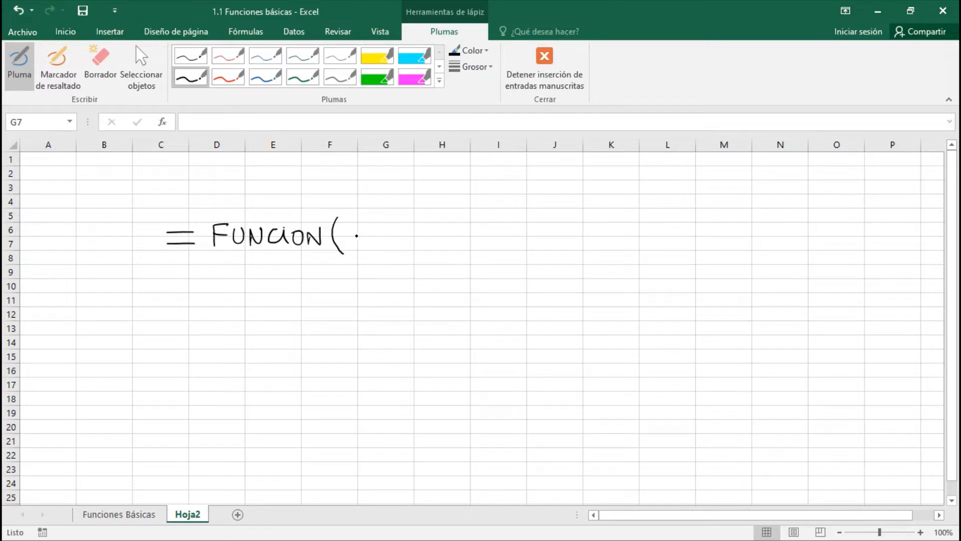
Complete the handwritten syntax with the arguments "dato1; dato2; ...; daton)" in black ink.
mouse_move(352, 233)
mouse_down()
mouse_move(350, 242)
mouse_move(368, 242)
mouse_up()
click(373, 239)
mouse_move(376, 216)
mouse_down()
mouse_move(373, 234)
mouse_move(385, 230)
mouse_move(406, 249)
mouse_up()
click(408, 240)
click(409, 229)
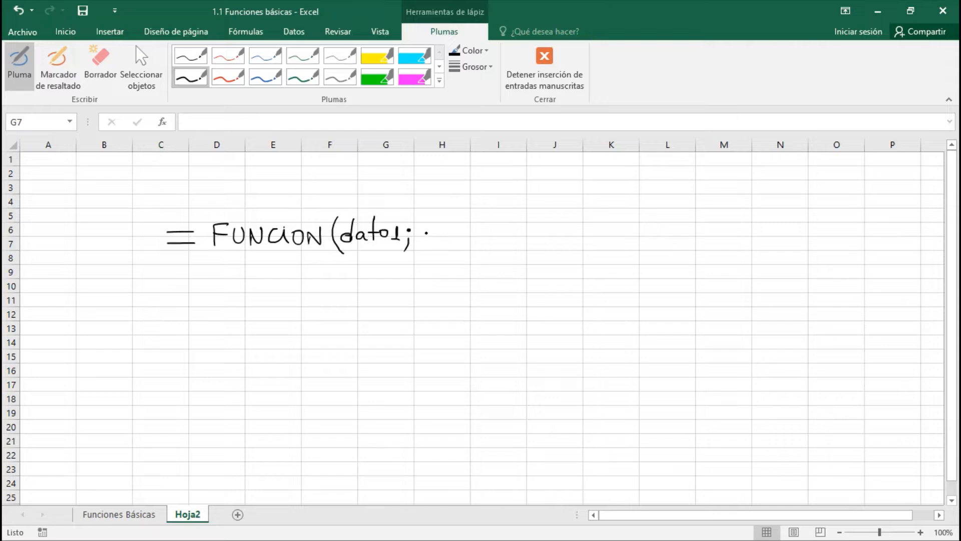
mouse_move(429, 232)
mouse_down()
mouse_move(454, 232)
mouse_move(479, 251)
mouse_up()
click(491, 237)
click(498, 237)
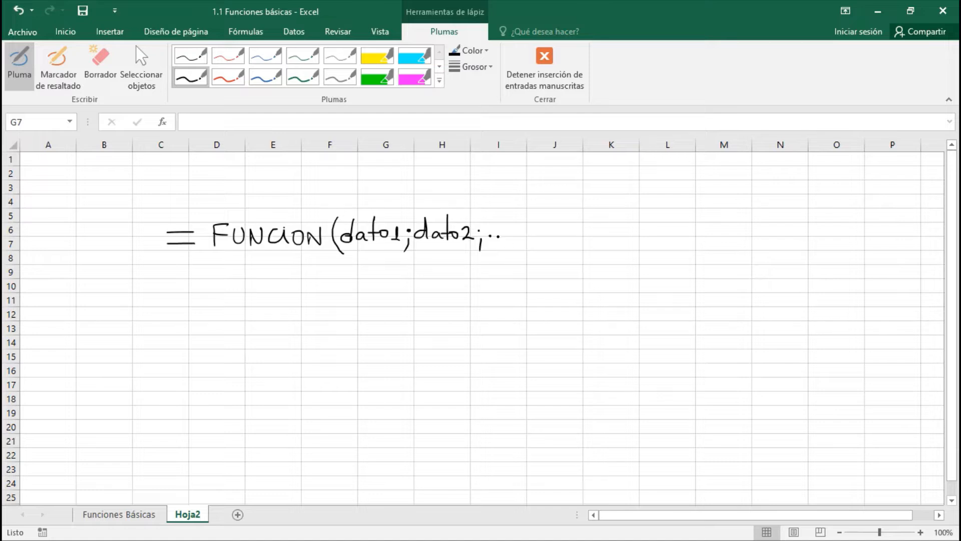
click(505, 237)
mouse_move(514, 240)
mouse_down()
mouse_move(507, 252)
mouse_move(525, 236)
mouse_move(549, 237)
mouse_up()
mouse_move(555, 212)
mouse_down()
mouse_move(556, 240)
mouse_move(565, 230)
mouse_move(584, 236)
mouse_up()
Draw a black arrow from the last argument, daton, to the handwritten number 255.
mouse_move(587, 225)
mouse_down()
mouse_move(586, 238)
mouse_move(595, 214)
mouse_move(596, 274)
mouse_up()
click(608, 248)
mouse_move(585, 273)
mouse_down()
mouse_move(623, 277)
mouse_move(642, 264)
mouse_move(629, 278)
mouse_move(655, 263)
mouse_move(645, 276)
mouse_up()
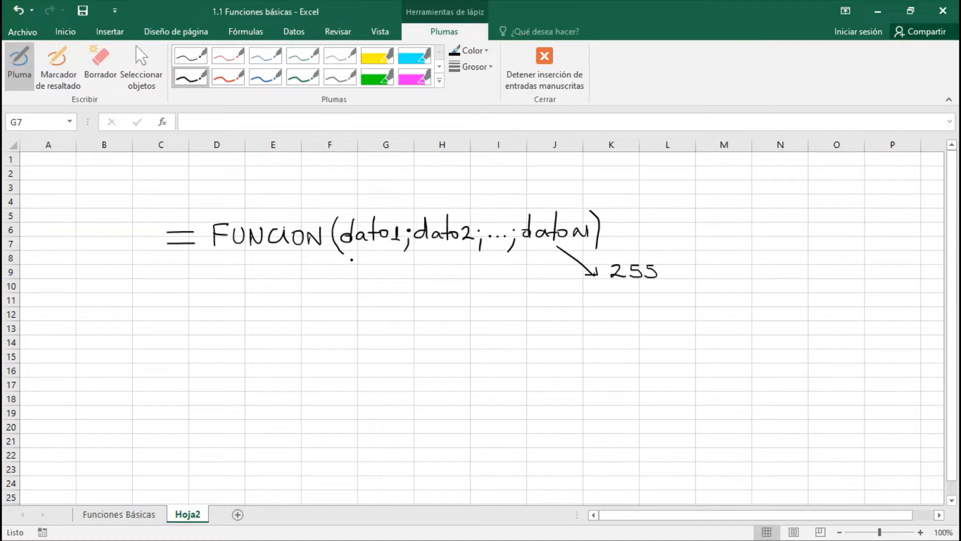
Draw a black brace beneath the arguments and label it "ARGUMENTOS" in red ink.
mouse_move(350, 261)
mouse_down()
mouse_move(449, 271)
mouse_move(548, 260)
mouse_up()
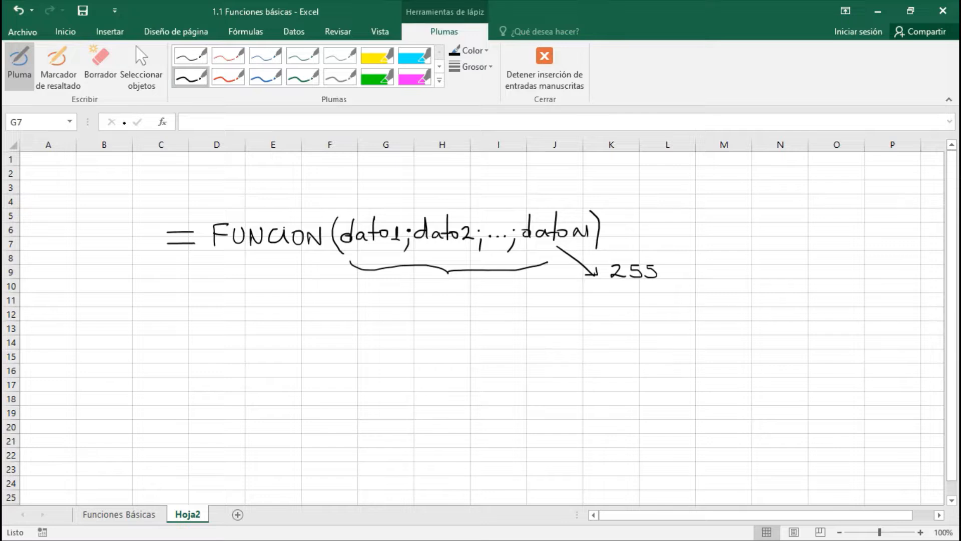
click(227, 55)
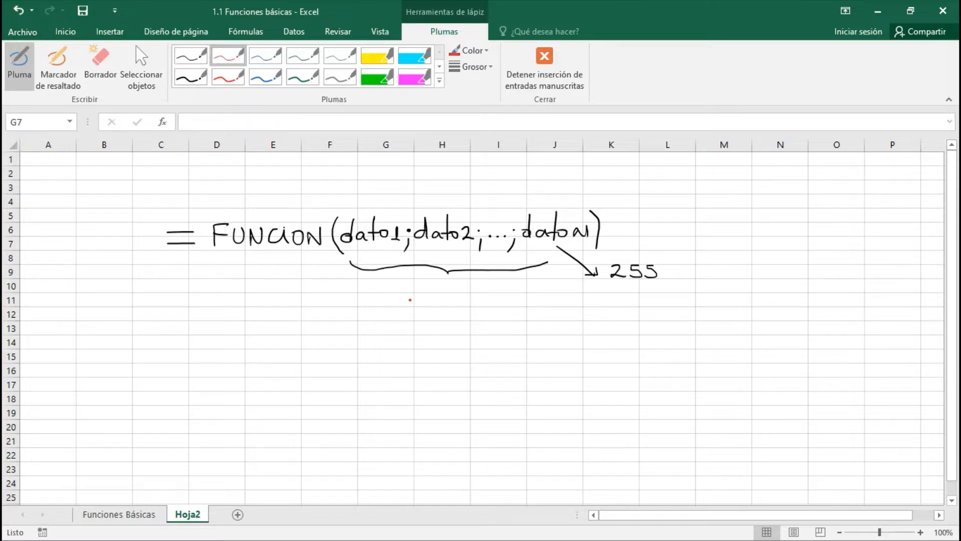
mouse_move(388, 299)
mouse_down()
mouse_move(392, 281)
mouse_move(403, 298)
mouse_move(471, 299)
mouse_move(486, 289)
mouse_move(511, 298)
mouse_up()
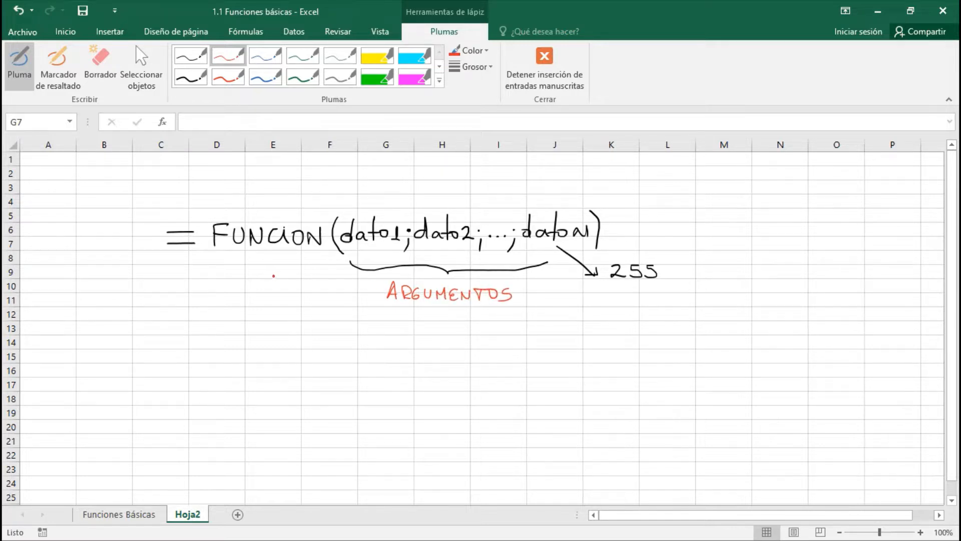
Draw a red arrow down from FUNCION and label it "Nombre de la función".
mouse_move(273, 257)
mouse_down()
mouse_move(251, 292)
mouse_move(262, 288)
mouse_up()
mouse_move(159, 318)
mouse_down()
mouse_move(169, 305)
mouse_move(179, 314)
mouse_move(305, 315)
mouse_up()
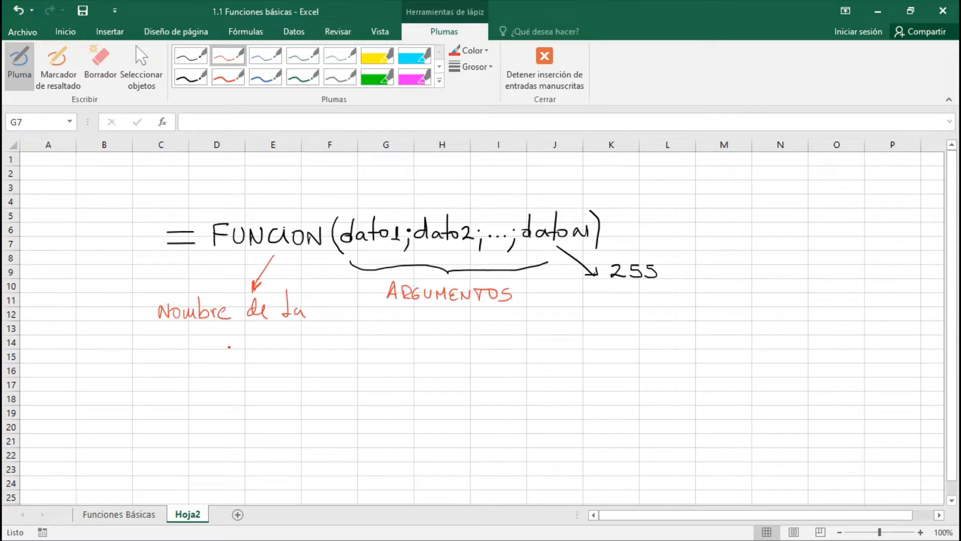
mouse_move(193, 328)
mouse_down()
mouse_move(186, 357)
mouse_move(262, 347)
mouse_move(245, 344)
mouse_up()
click(263, 344)
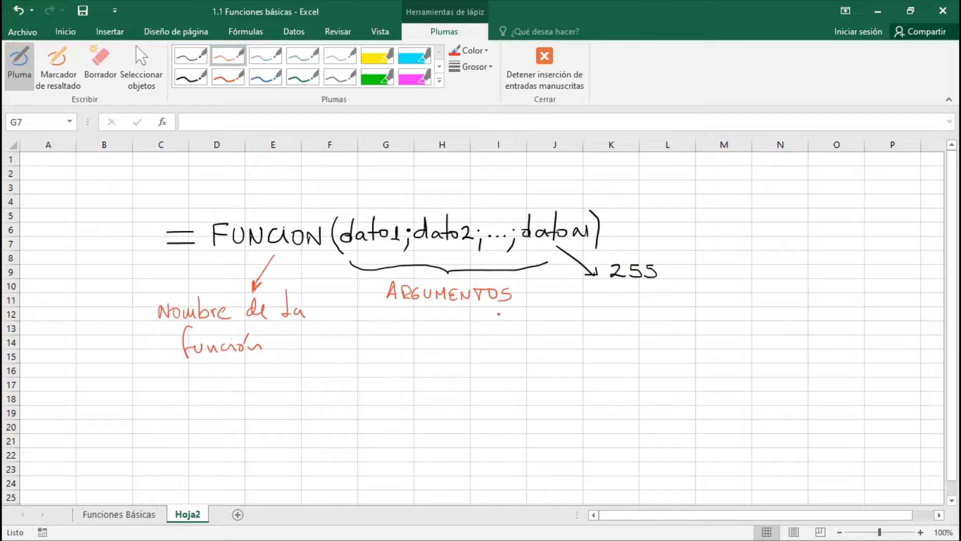
Draw a red arrow from ARGUMENTOS and write "Datos numéricos" beside it as the first argument type.
mouse_move(524, 302)
mouse_down()
mouse_move(587, 315)
mouse_move(633, 311)
mouse_move(630, 303)
mouse_up()
mouse_move(642, 301)
mouse_down()
mouse_move(637, 311)
mouse_move(720, 304)
mouse_up()
mouse_move(723, 304)
mouse_down()
mouse_move(749, 308)
mouse_move(712, 292)
mouse_up()
click(715, 295)
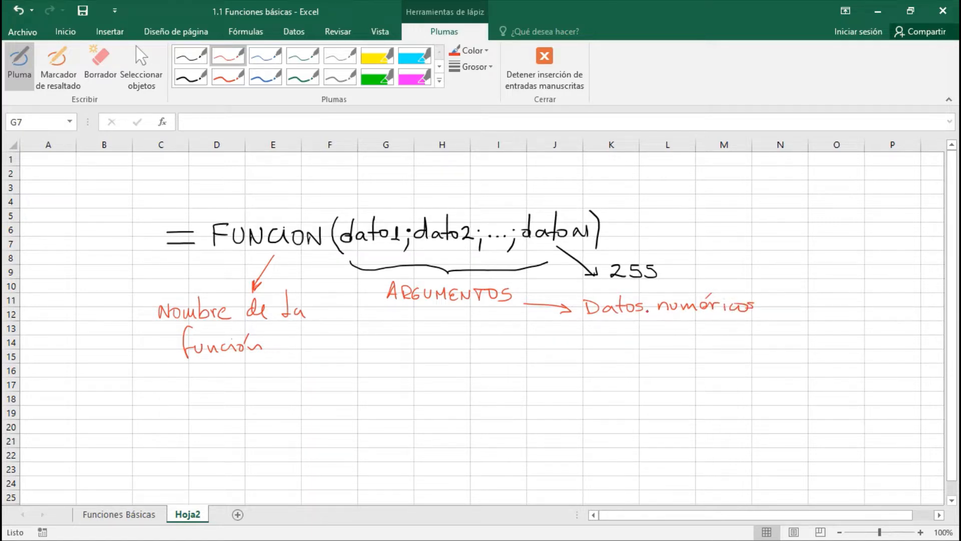
Handwrite "Datos de texto" in red beneath "Datos numéricos".
drag(590, 326, 594, 342)
mouse_move(613, 332)
mouse_down()
mouse_move(616, 342)
mouse_move(633, 333)
mouse_up()
click(624, 340)
drag(635, 333, 668, 340)
click(684, 339)
mouse_move(661, 334)
mouse_down()
mouse_move(696, 340)
mouse_move(703, 329)
mouse_move(713, 339)
mouse_up()
drag(715, 331, 724, 340)
mouse_move(724, 331)
mouse_down()
mouse_move(715, 340)
mouse_move(732, 340)
mouse_up()
drag(728, 332, 741, 331)
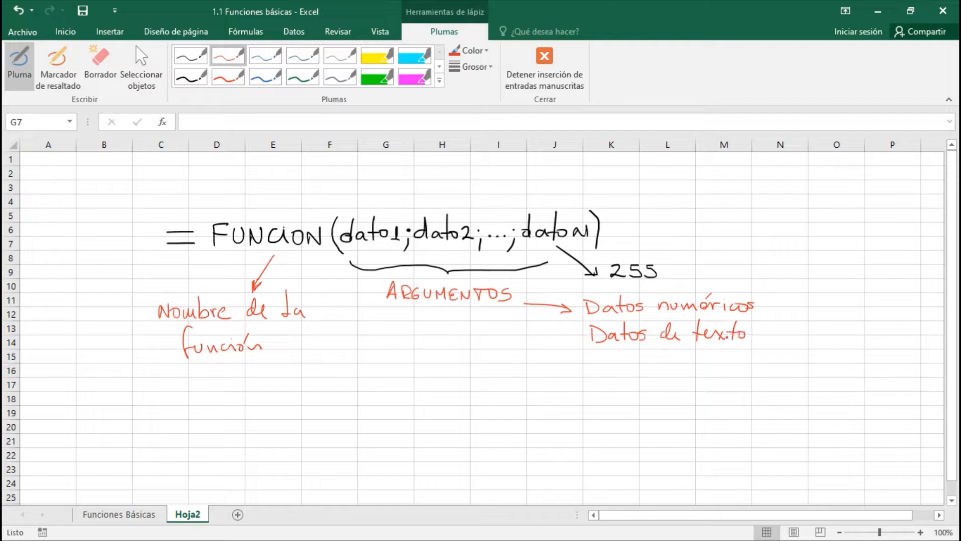
Add "Valores lógicos" and "Valores de error" in red to the handwritten list of argument types.
drag(595, 354, 620, 369)
mouse_move(625, 368)
mouse_down()
mouse_move(629, 350)
mouse_move(636, 363)
mouse_move(697, 363)
mouse_move(707, 384)
mouse_up()
drag(715, 367, 744, 361)
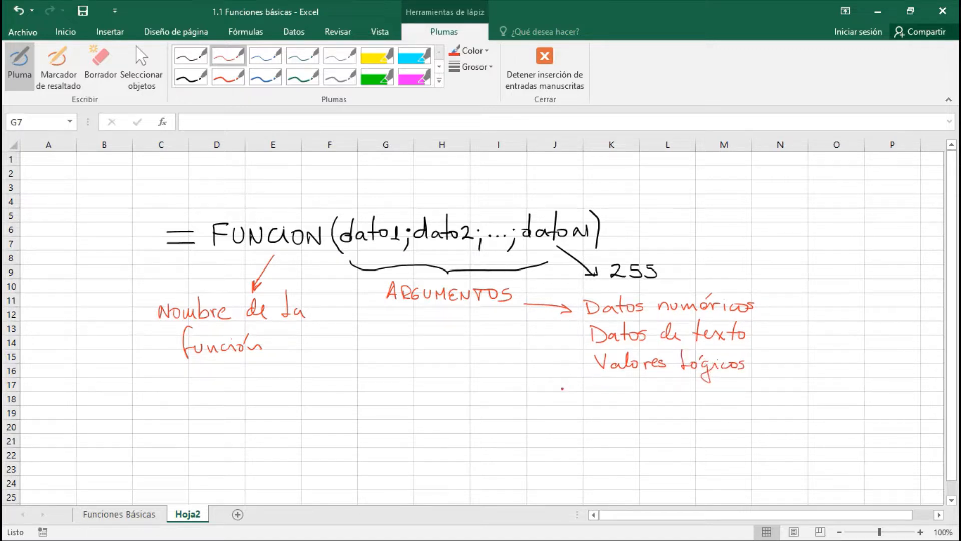
mouse_move(594, 384)
mouse_down()
mouse_move(617, 400)
mouse_move(665, 398)
mouse_move(687, 385)
mouse_move(698, 396)
mouse_move(766, 389)
mouse_up()
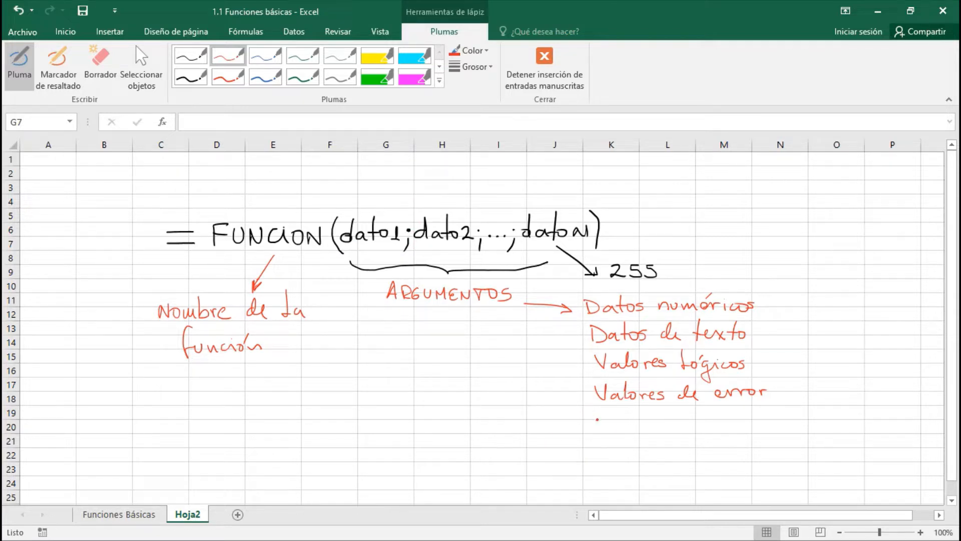
Handwrite "otras funciones (anidadas)" in red as the last entry in the argument types list.
mouse_move(597, 419)
mouse_down()
mouse_move(660, 434)
mouse_move(724, 421)
mouse_move(761, 429)
mouse_up()
click(643, 422)
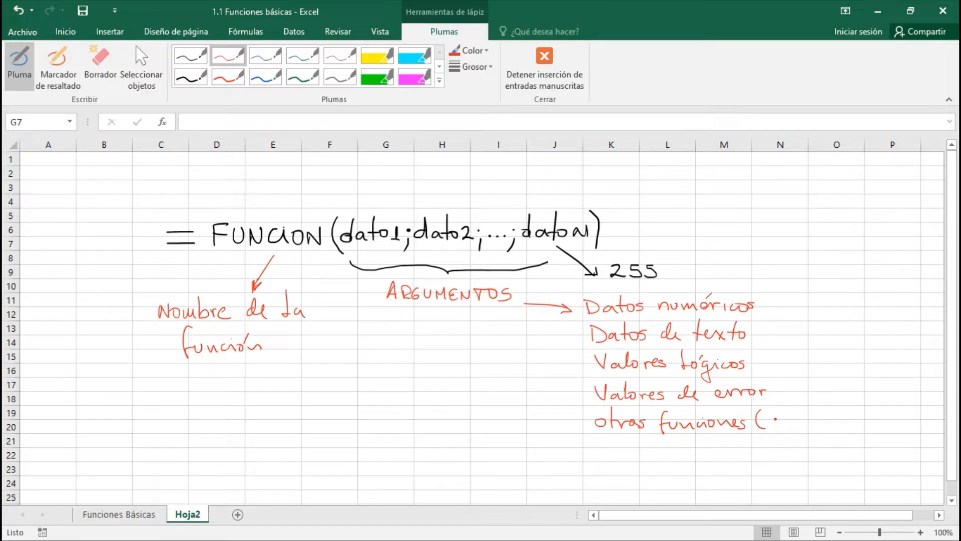
drag(767, 419, 837, 419)
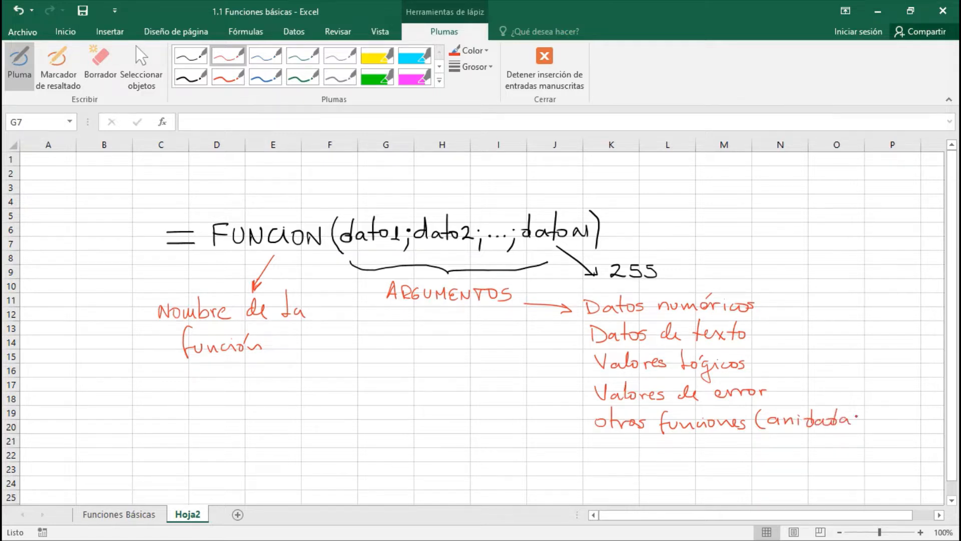
mouse_move(856, 415)
mouse_down()
mouse_move(848, 426)
mouse_move(860, 431)
mouse_up()
Draw a red arrow down from ARGUMENTOS and label it "individuales o Rango".
drag(418, 322, 400, 352)
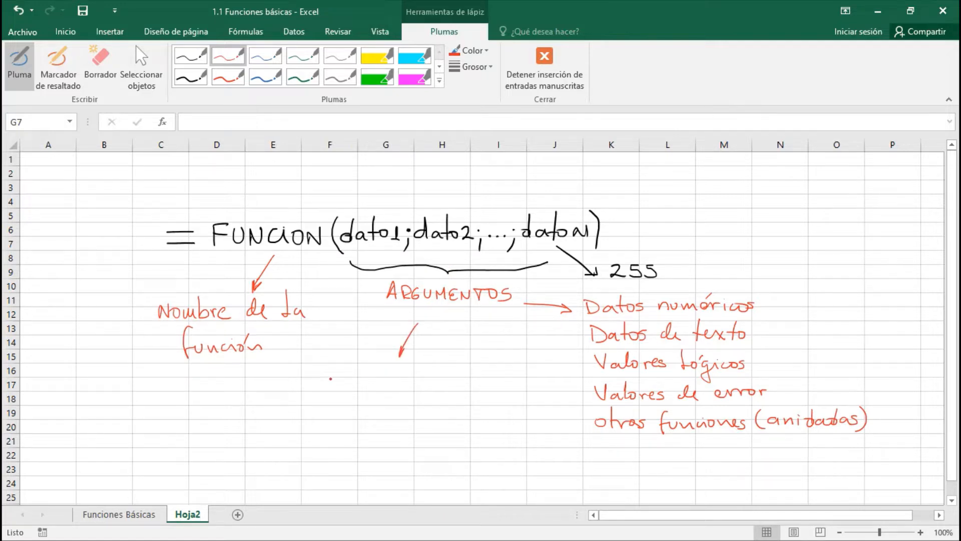
drag(311, 375, 404, 374)
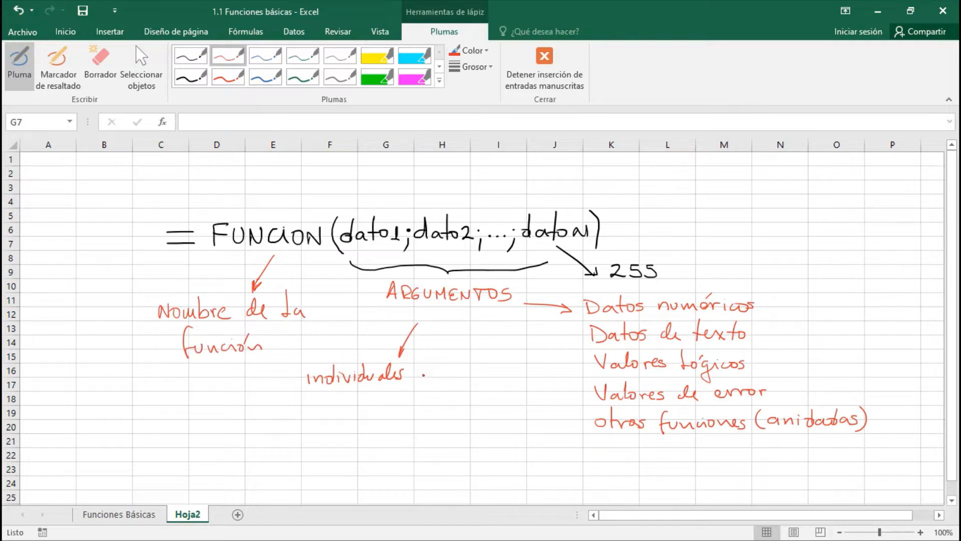
mouse_move(447, 382)
mouse_down()
mouse_move(457, 370)
mouse_move(500, 374)
mouse_up()
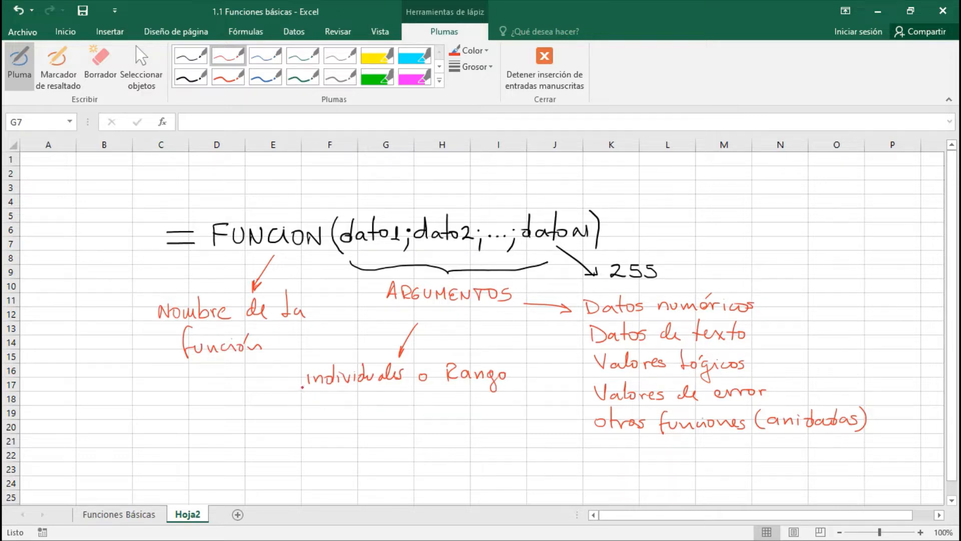
Draw a red brace beneath "individuales o Rango" and write "combinación de ambos" below it.
drag(314, 394, 519, 388)
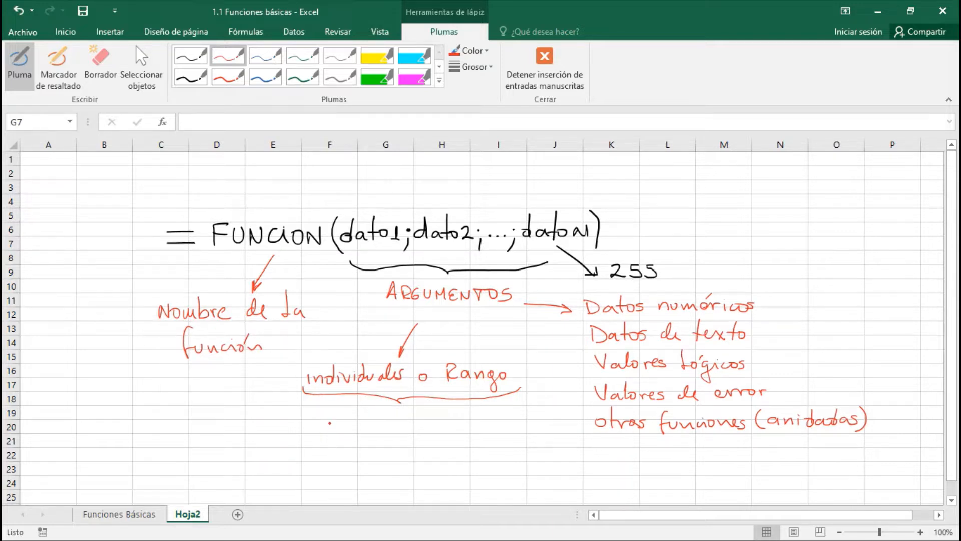
drag(330, 423, 467, 427)
mouse_move(451, 417)
mouse_down()
mouse_move(445, 424)
mouse_move(499, 430)
mouse_up()
mouse_move(406, 445)
mouse_down()
mouse_move(399, 449)
mouse_move(450, 449)
mouse_up()
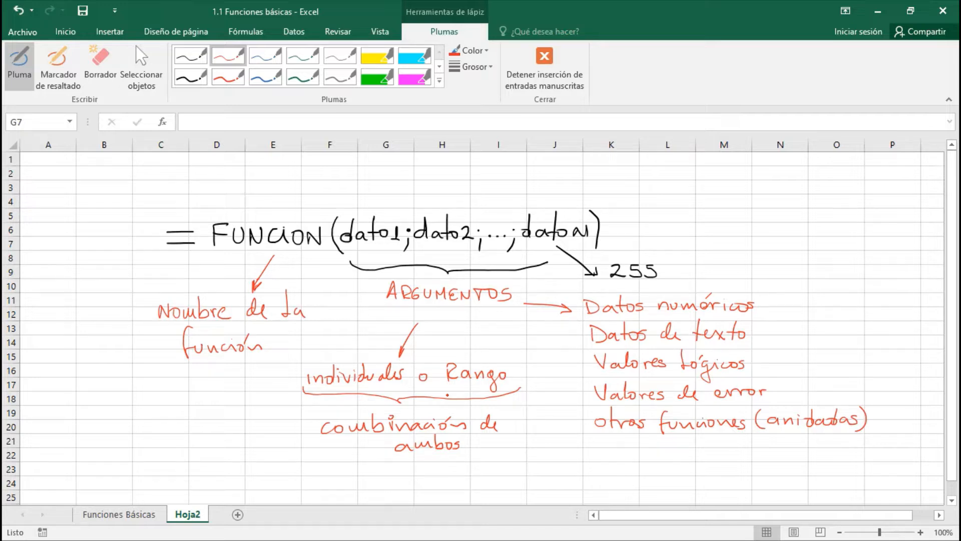
Return to the Funciones Básicas sheet and check the number format of the data in B4:D9.
click(109, 515)
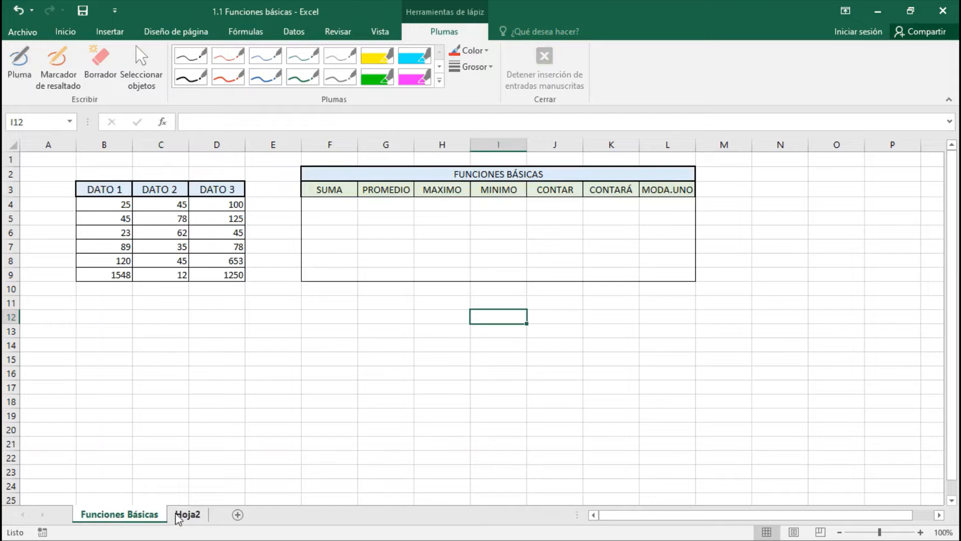
click(186, 516)
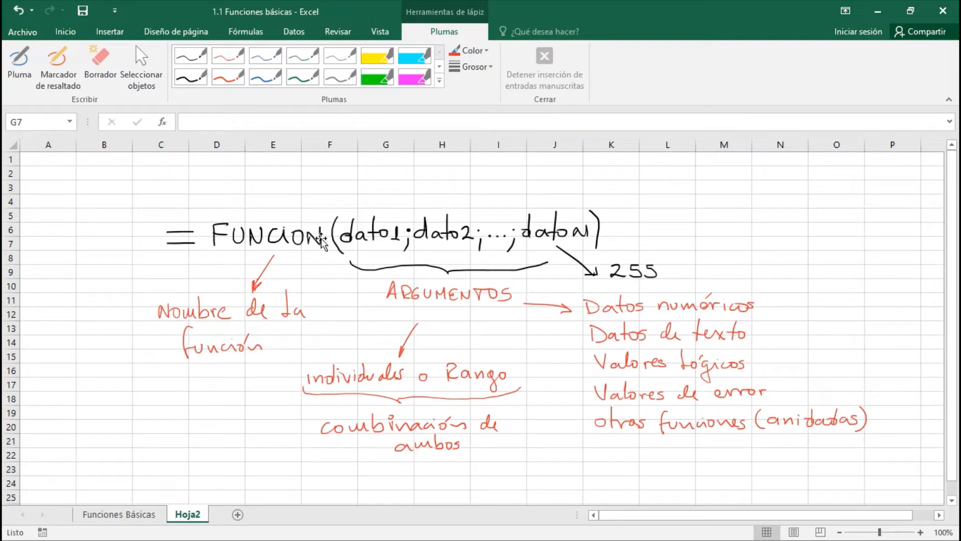
click(130, 515)
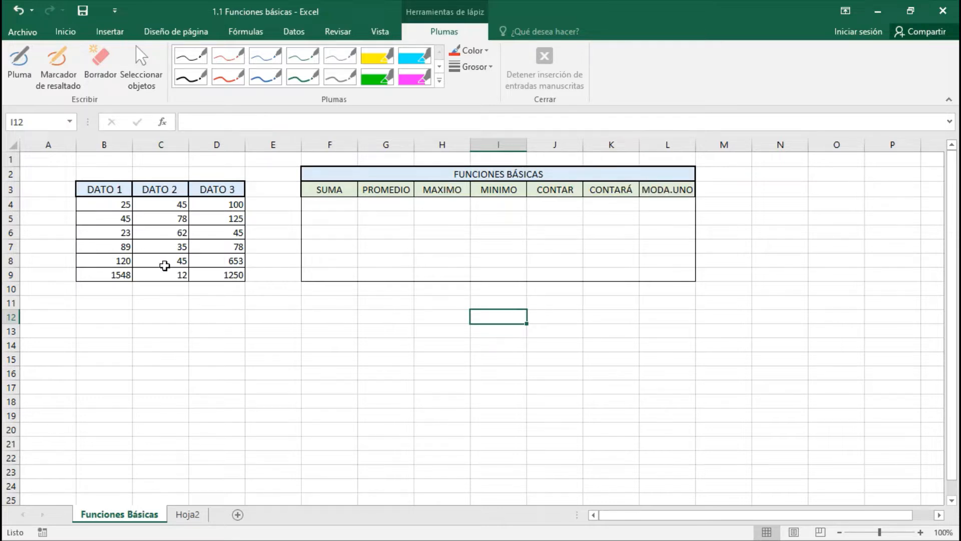
drag(112, 204, 230, 275)
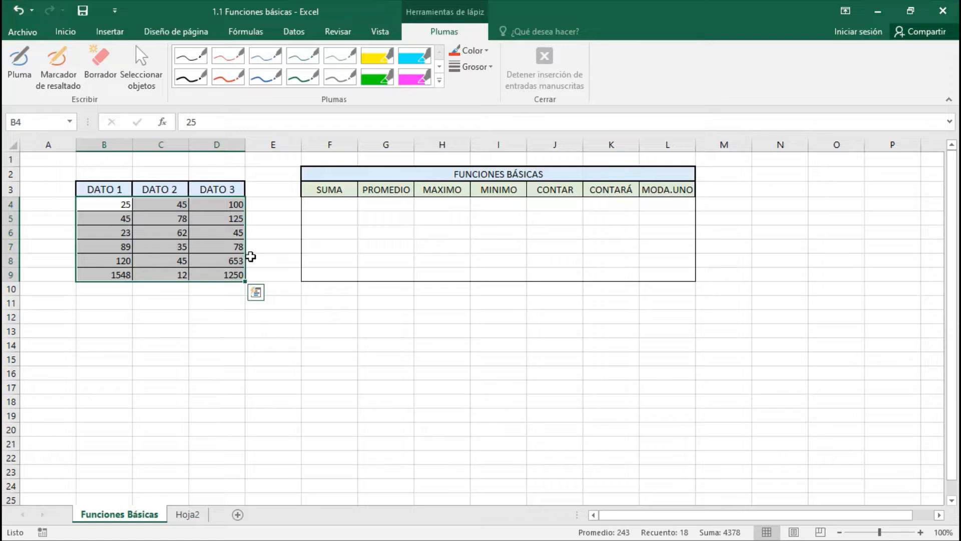
click(65, 32)
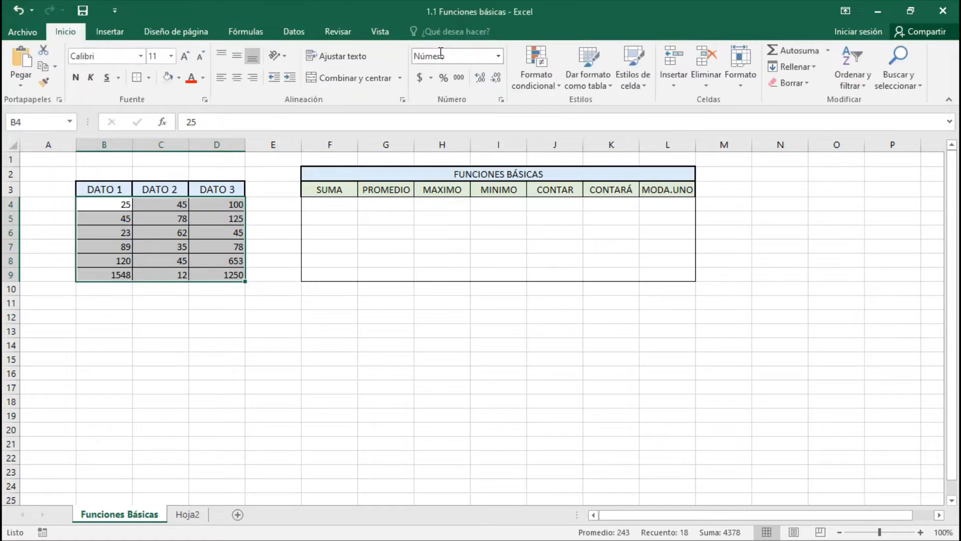
Check the number format of the result cells F4 through J4 in the FUNCIONES BÁSICAS table.
click(329, 202)
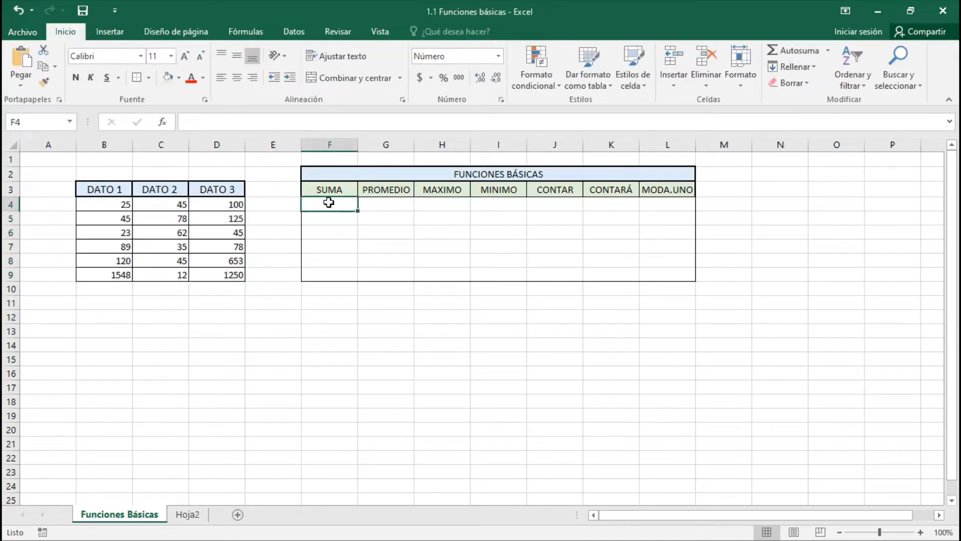
click(386, 201)
click(439, 202)
click(491, 206)
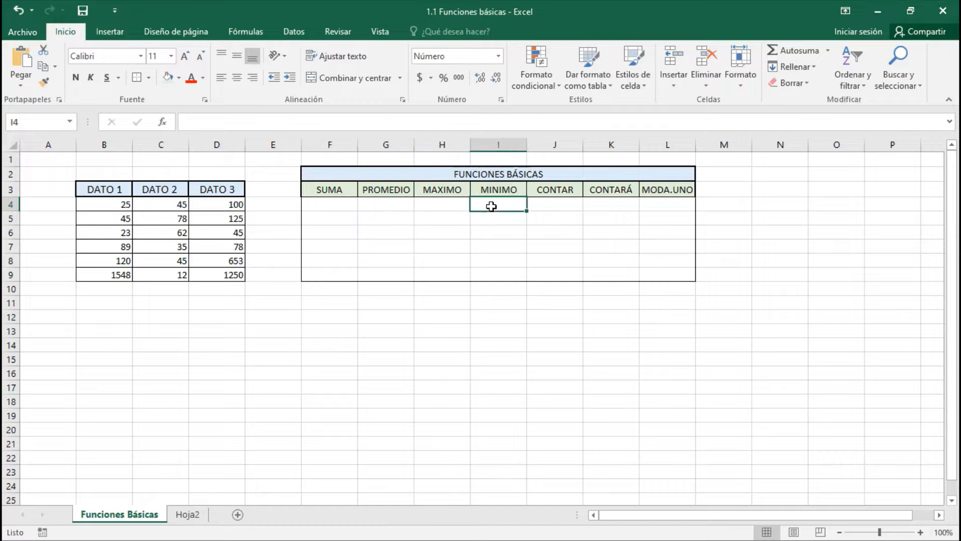
click(544, 206)
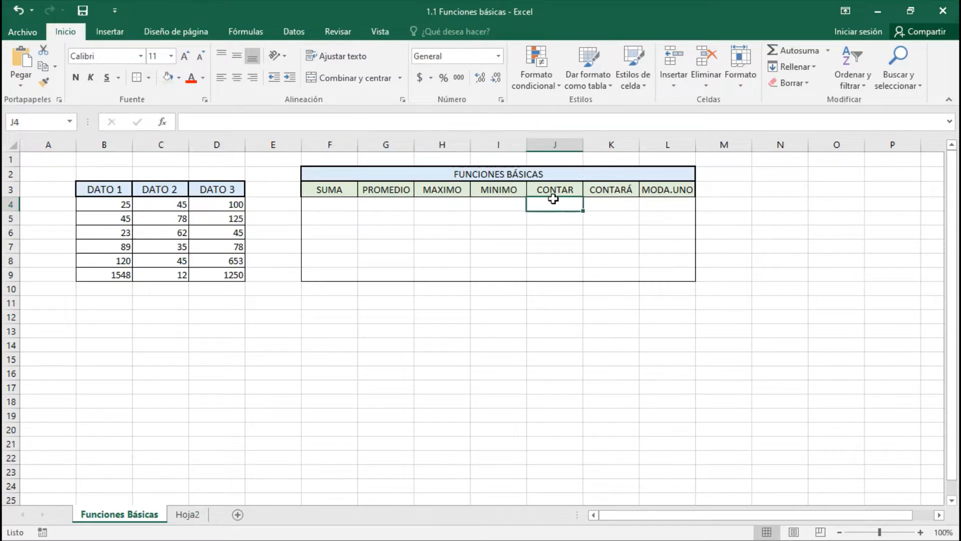
Begin a formula in cell F4, review the descriptions of the suggested functions matching "sum", and insert the SUMA function.
click(339, 206)
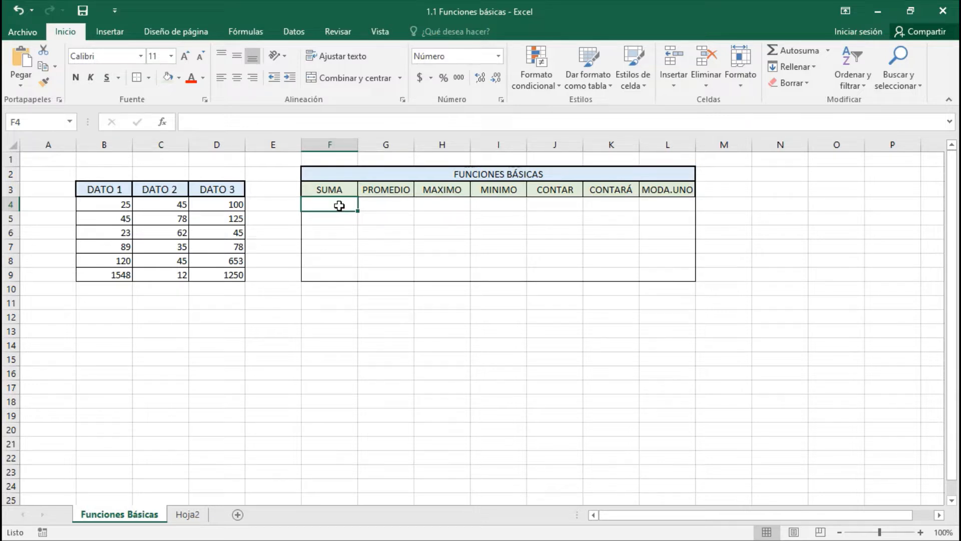
text(=)
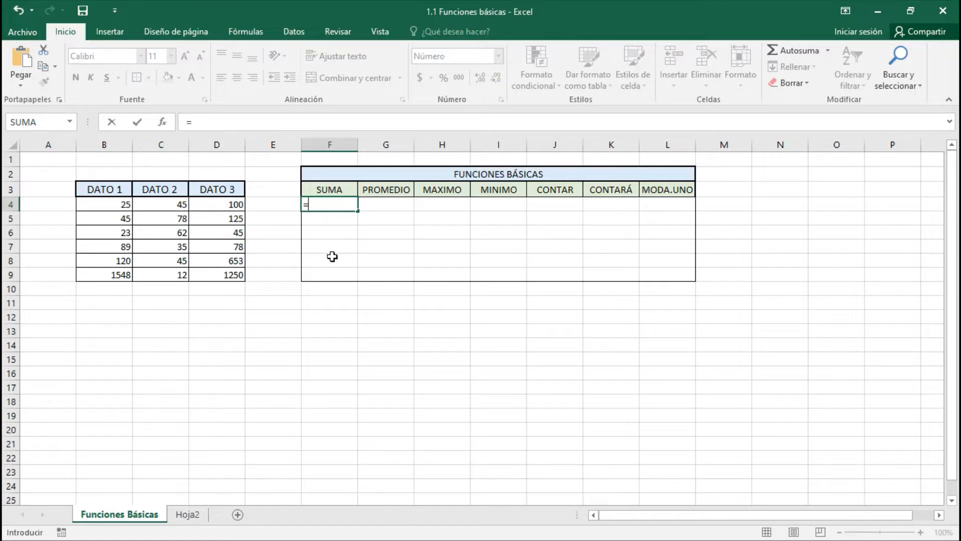
text(suma)
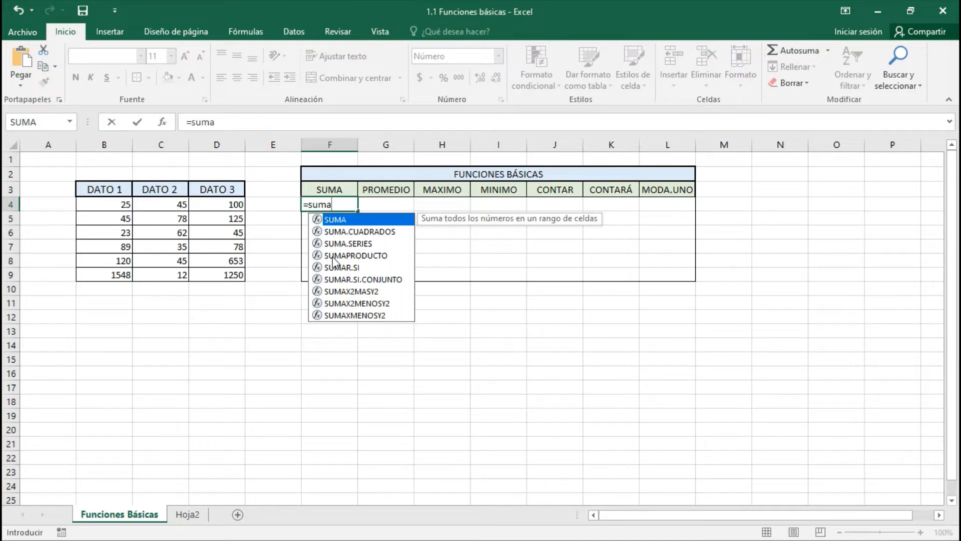
key(BackSpace)
click(333, 267)
click(333, 256)
click(332, 243)
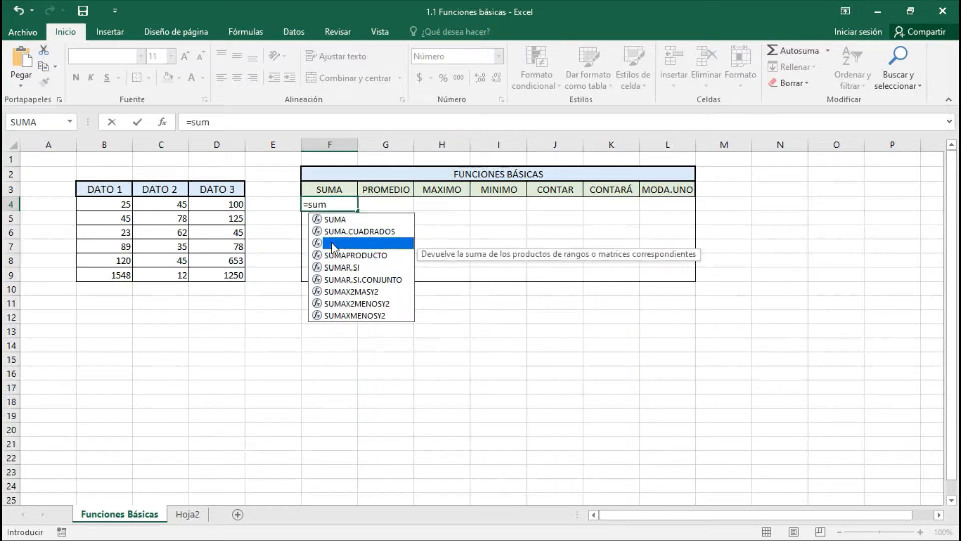
click(331, 231)
click(332, 218)
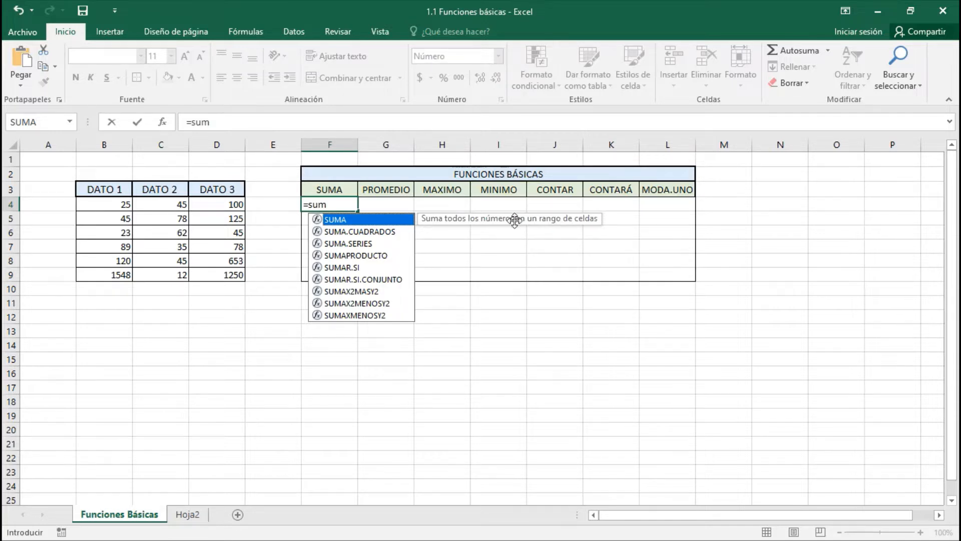
double_click(334, 220)
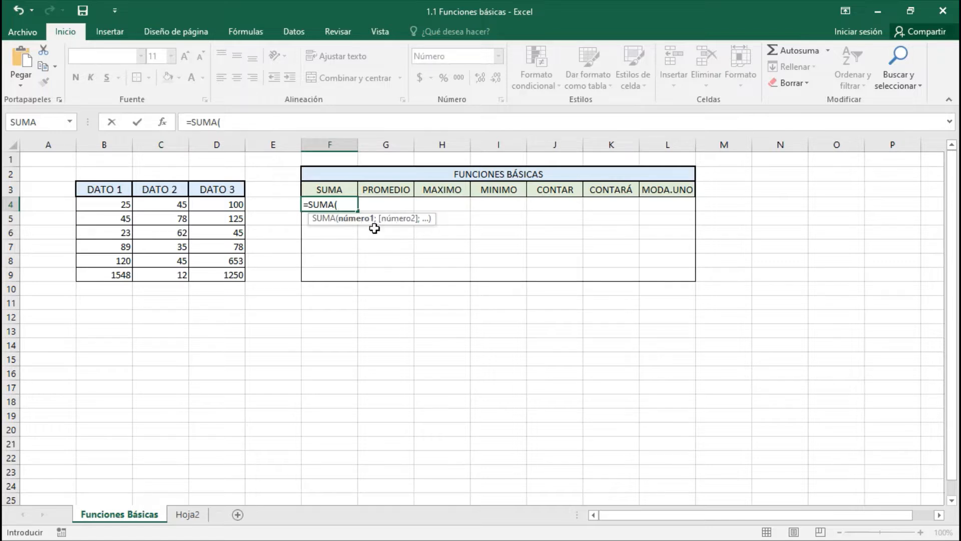
Consult the function syntax notes on Hoja2, return to Funciones Básicas and remove the sheet reference from the unfinished SUMA formula.
click(189, 516)
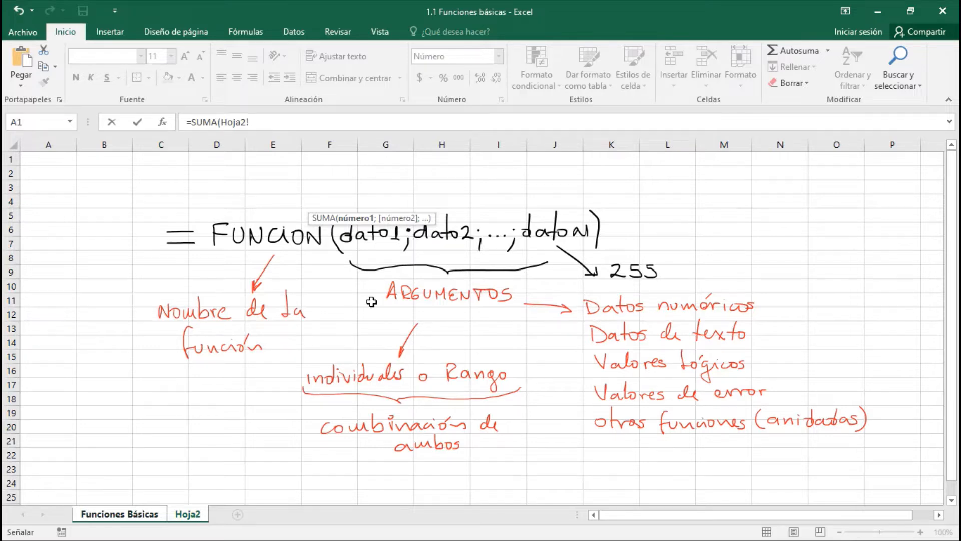
click(147, 515)
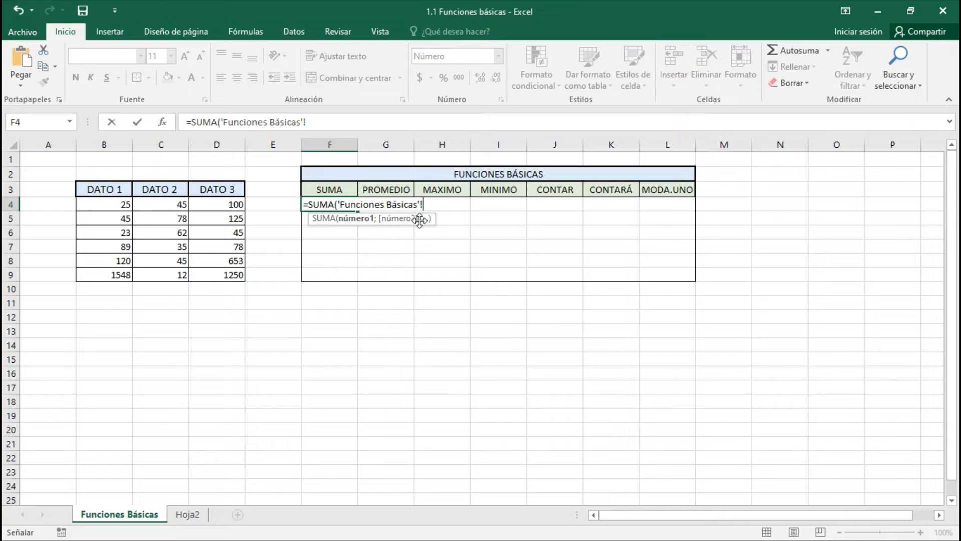
key(BackSpace)
key(BackSpace)
key(BackSpace)
key(BackSpace)
key(BackSpace)
key(BackSpace)
key(BackSpace)
key(BackSpace)
key(BackSpace)
key(BackSpace)
key(BackSpace)
key(BackSpace)
key(BackSpace)
key(BackSpace)
key(BackSpace)
key(BackSpace)
key(BackSpace)
key(BackSpace)
key(BackSpace)
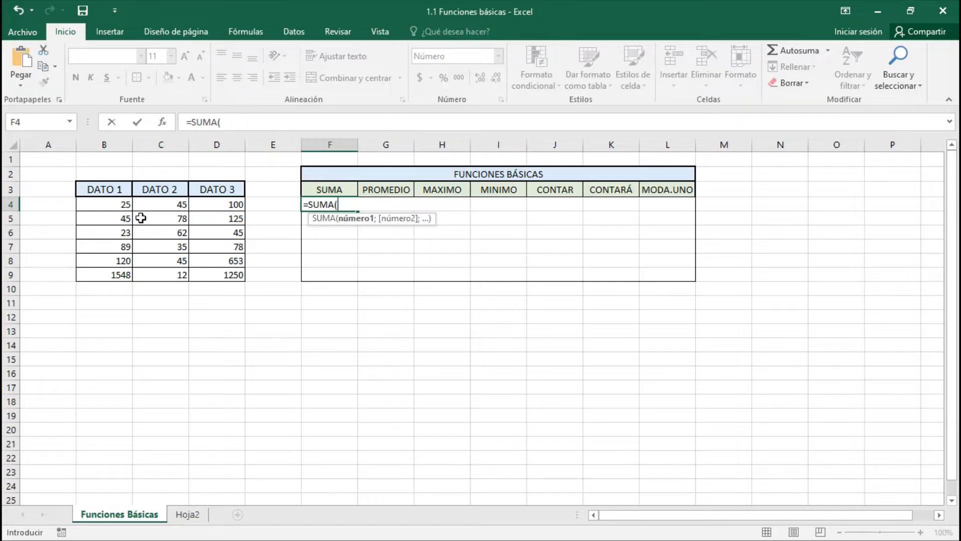
Complete the SUMA formula in F4 with the individual cells B4, C4 and D4 as arguments, separated by semicolons.
click(113, 205)
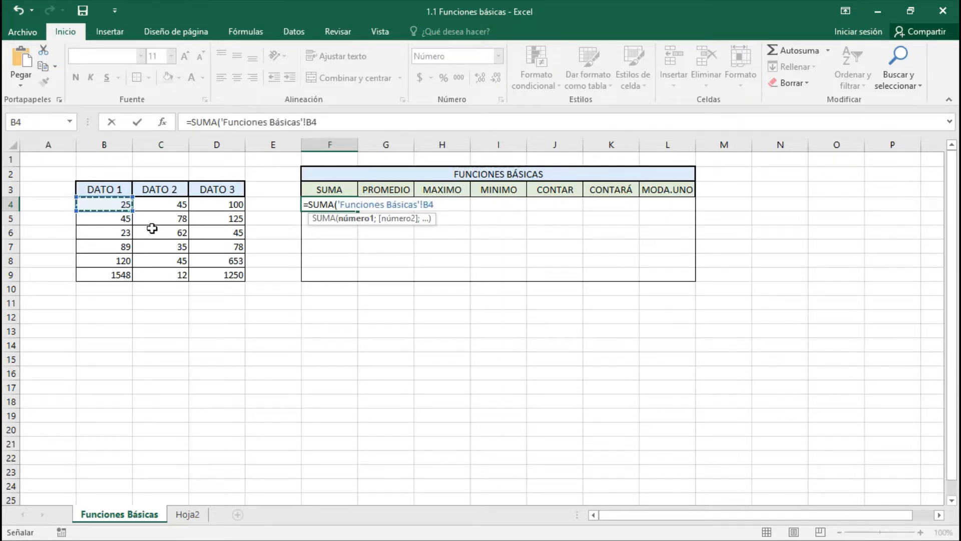
text(;)
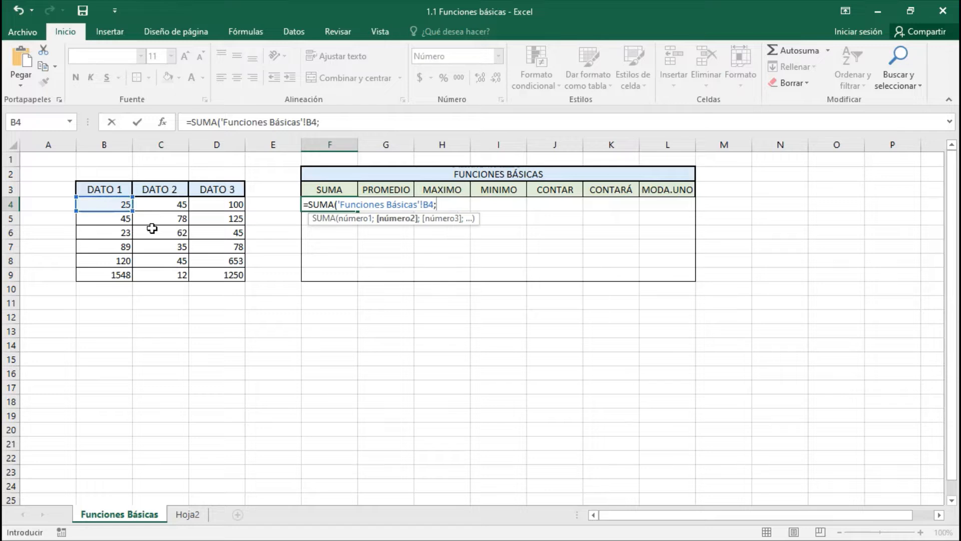
click(156, 203)
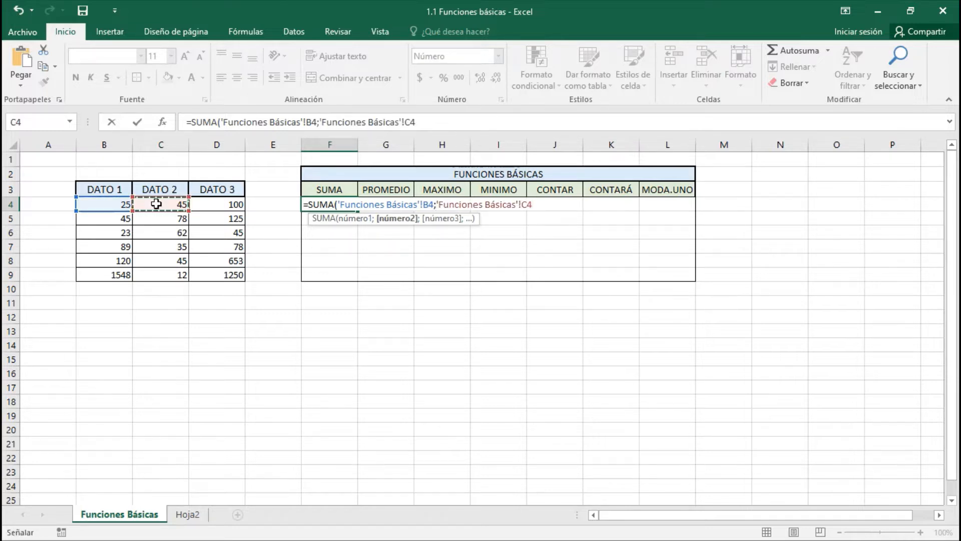
text(;)
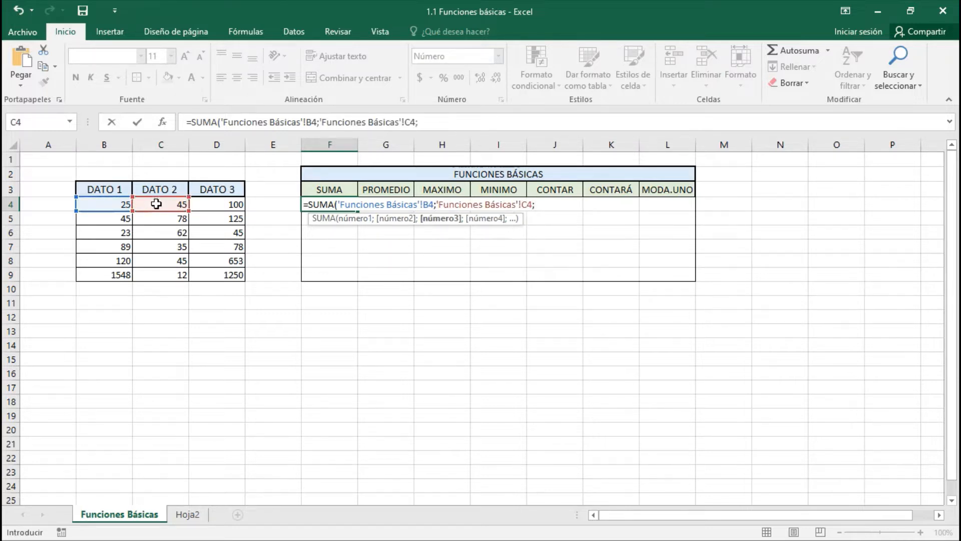
click(214, 205)
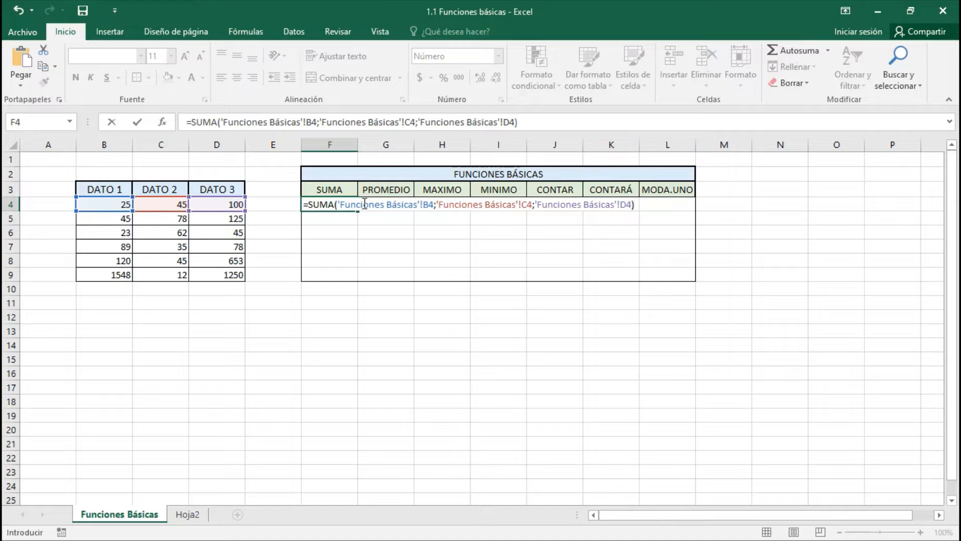
key(Return)
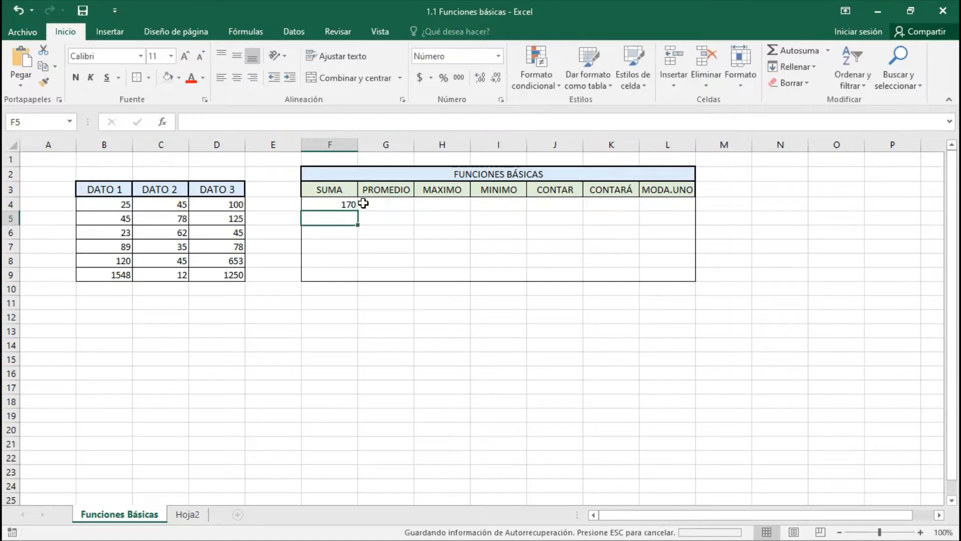
Compare the SUMA formula in F4 with its source values in B4, C4 and D4.
click(335, 203)
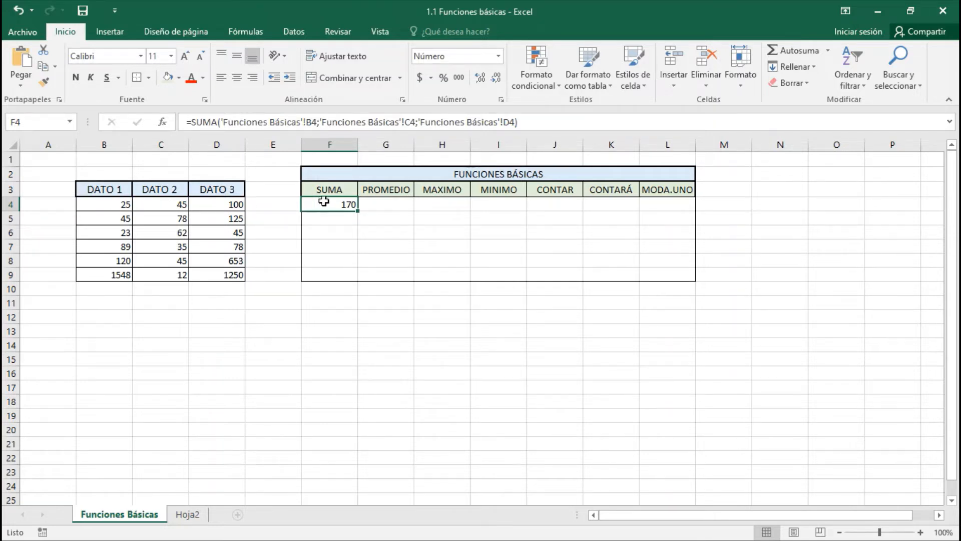
click(125, 204)
click(172, 202)
click(213, 202)
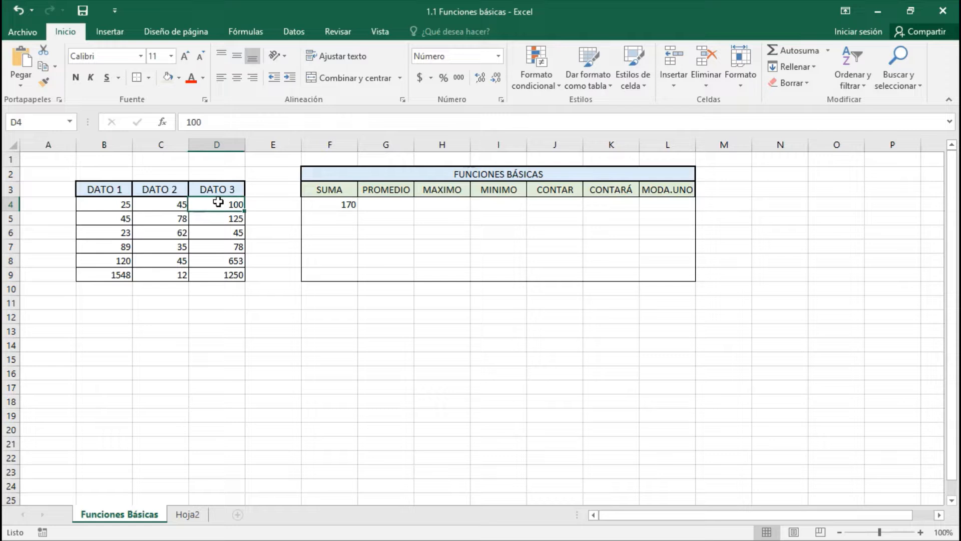
click(336, 205)
click(126, 202)
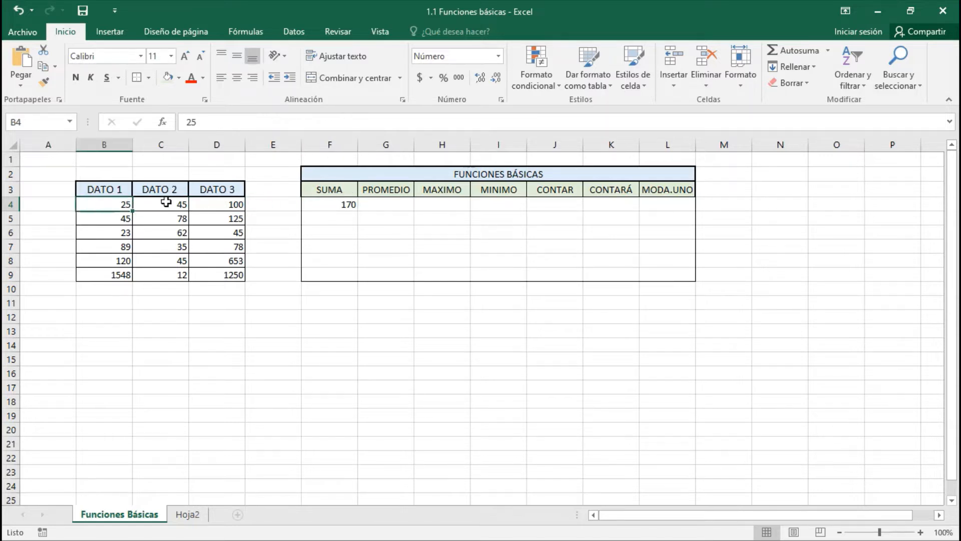
click(168, 202)
click(209, 202)
Set B4 to 30 to test how the sum in F4 recalculates, and undo the change.
click(109, 204)
text(30)
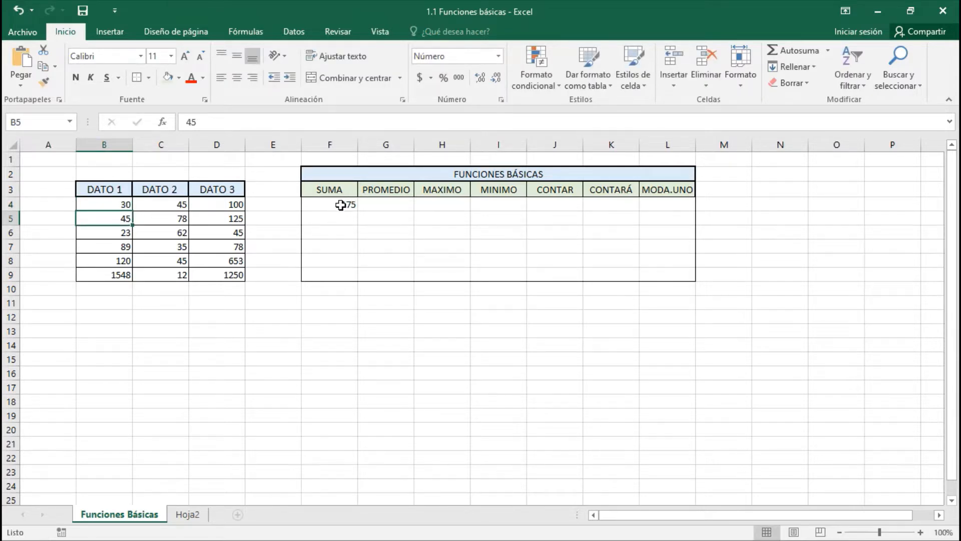
click(125, 205)
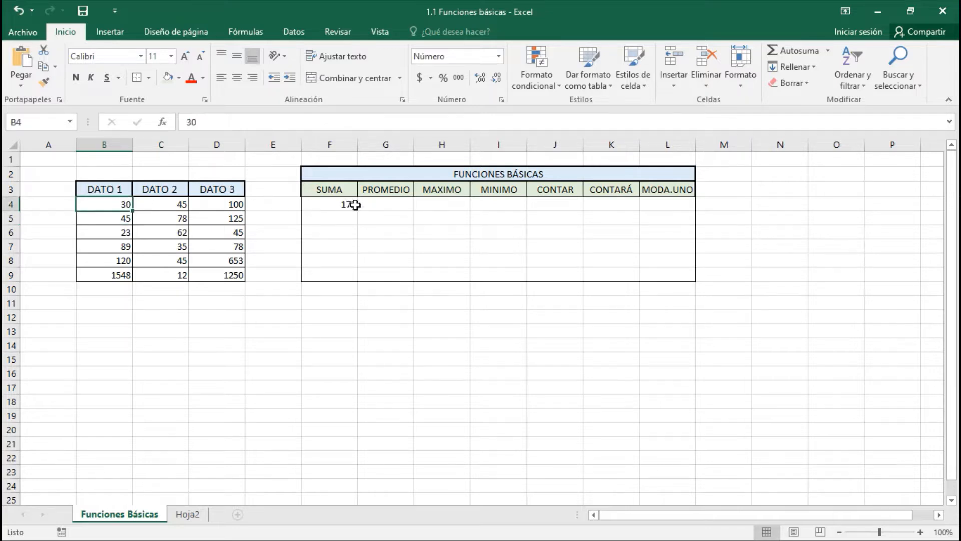
key(ctrl+z)
click(334, 216)
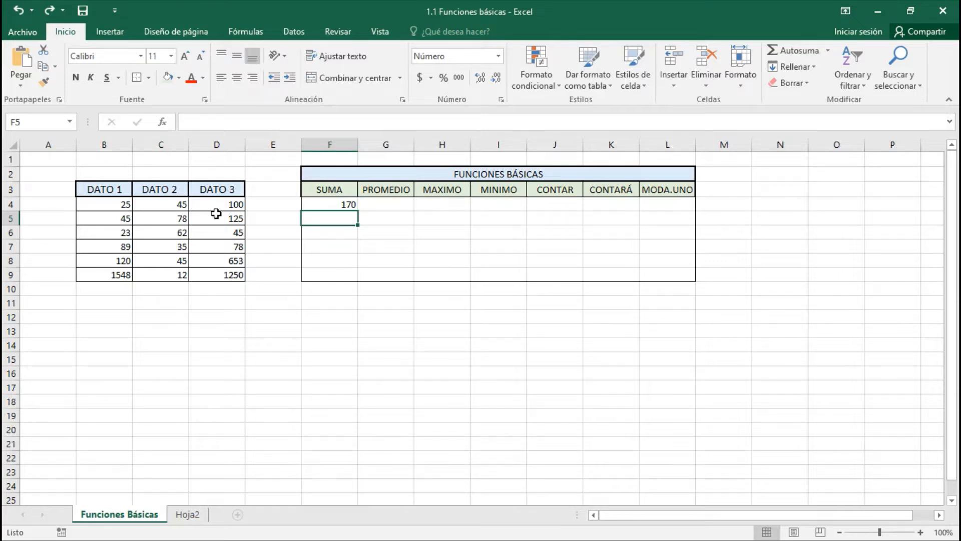
Draw a red plus sign beneath the equals sign of the FUNCION syntax note on Hoja2.
click(193, 516)
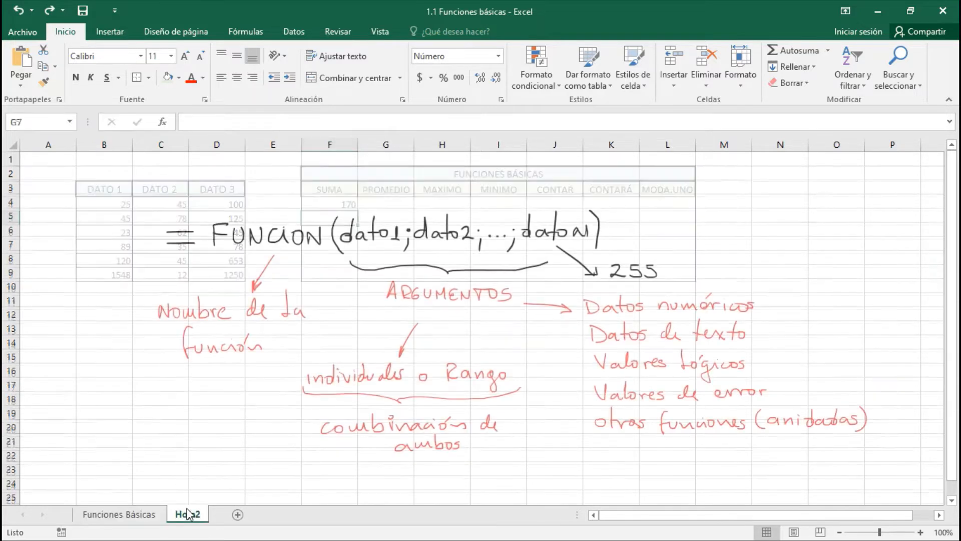
click(183, 243)
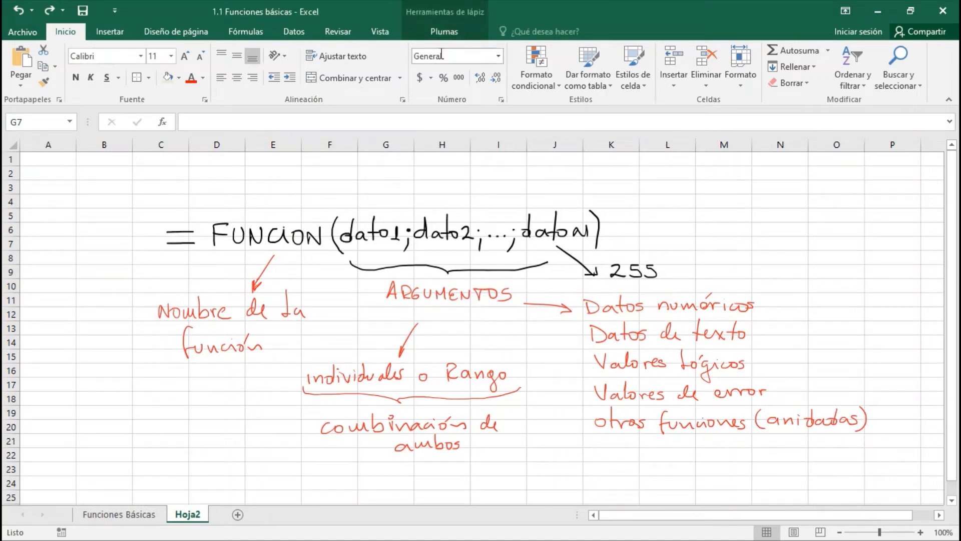
click(444, 31)
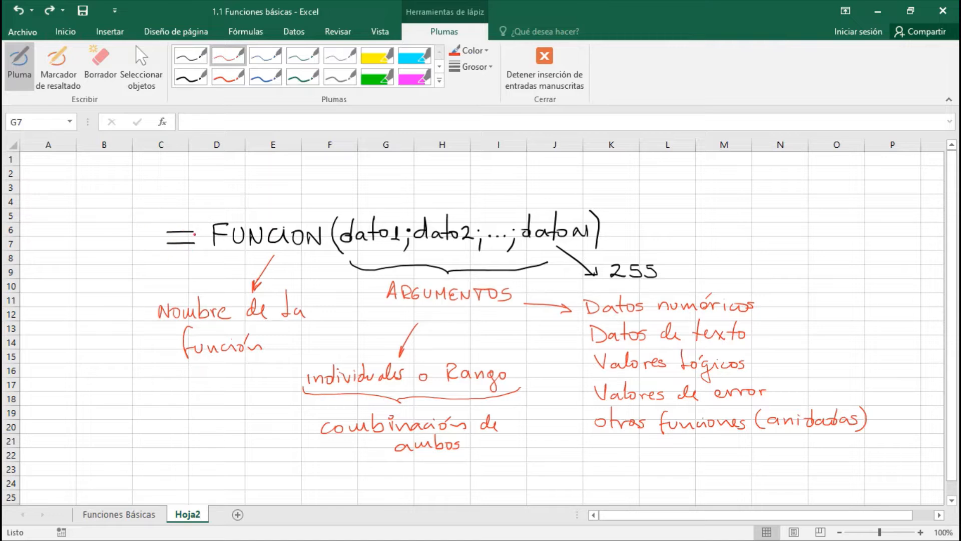
mouse_move(167, 262)
mouse_down()
mouse_move(194, 262)
mouse_move(175, 277)
mouse_up()
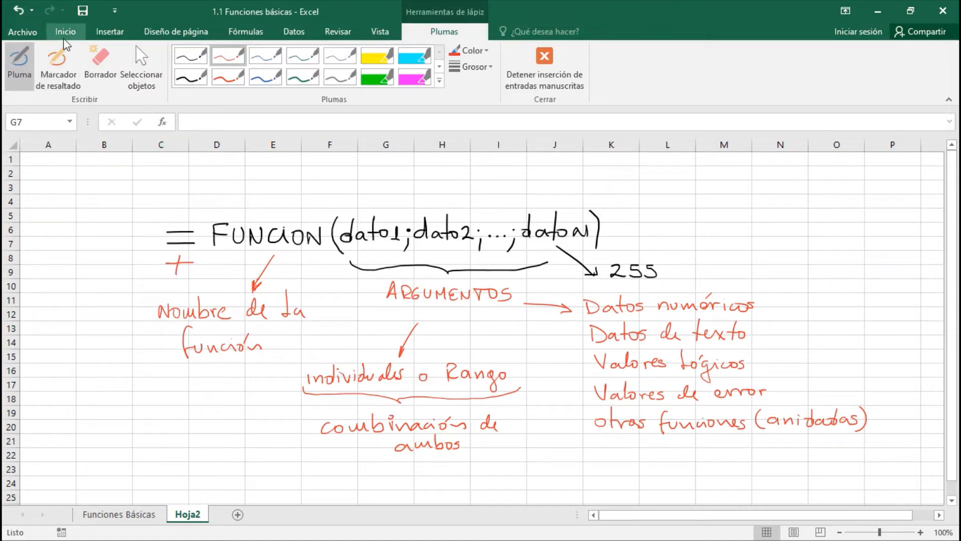
click(65, 33)
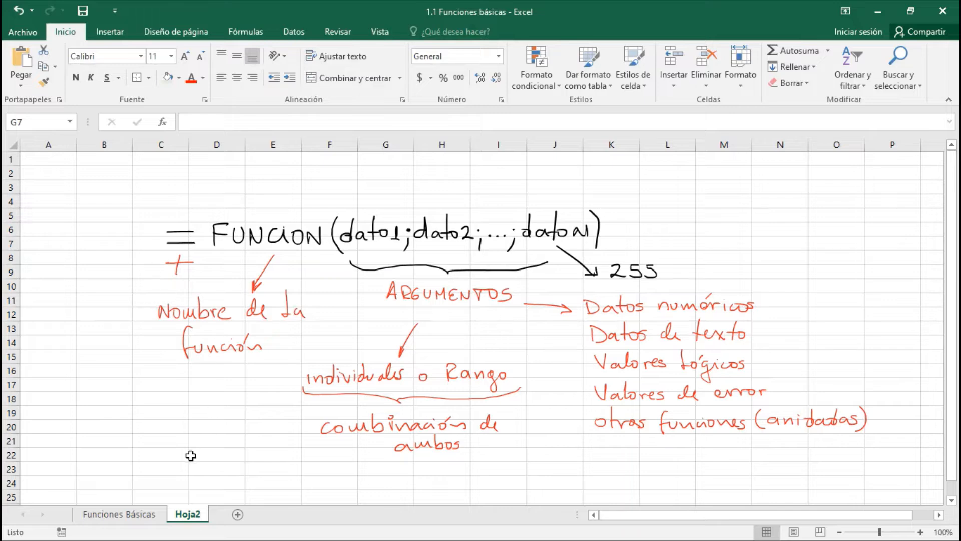
Enter +SUMA(B5:D5) in cell F5 of the Funciones Básicas sheet and check the stored formula.
click(134, 514)
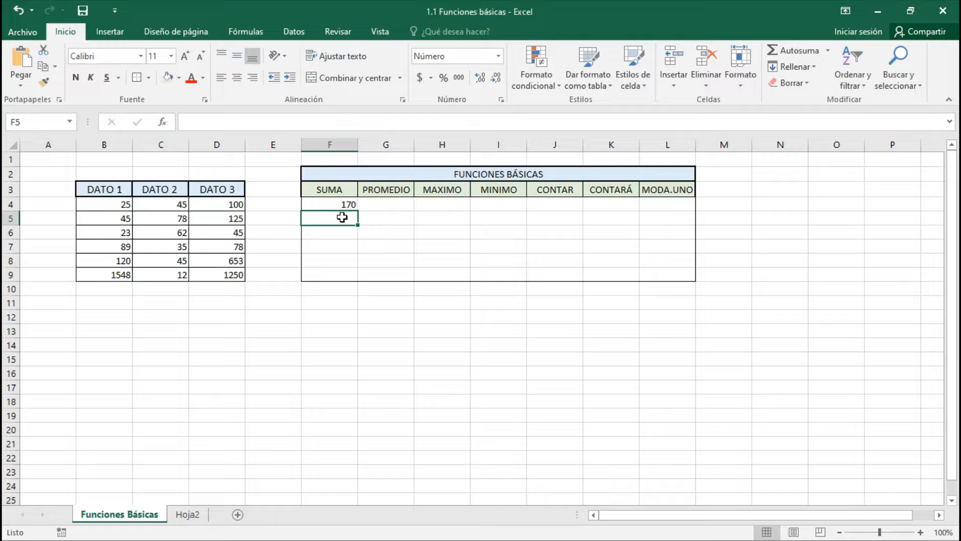
text(+)
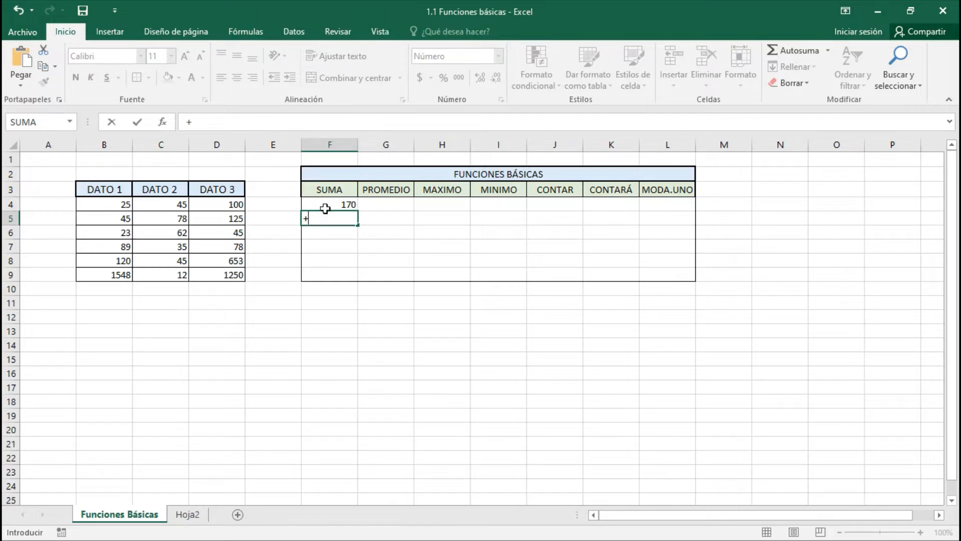
text(su)
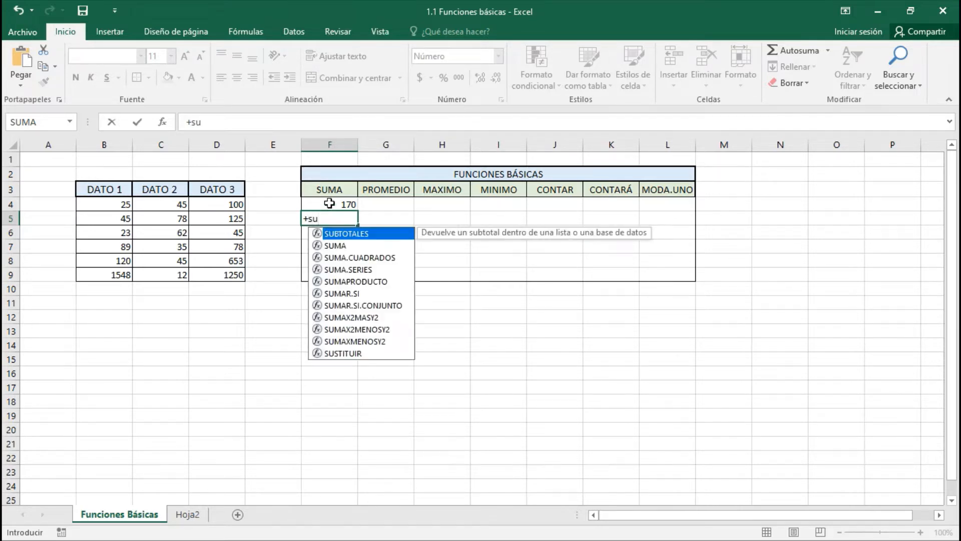
key(Down)
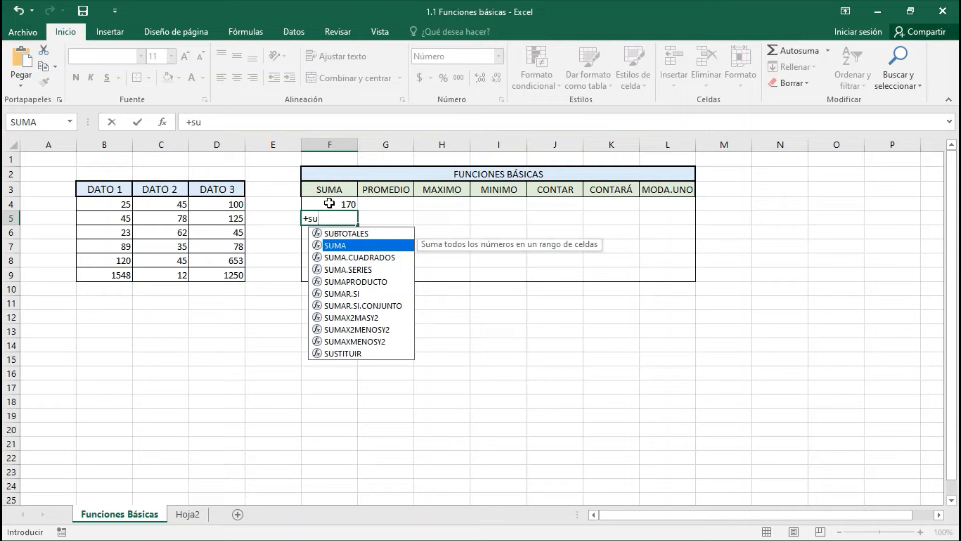
key(Tab)
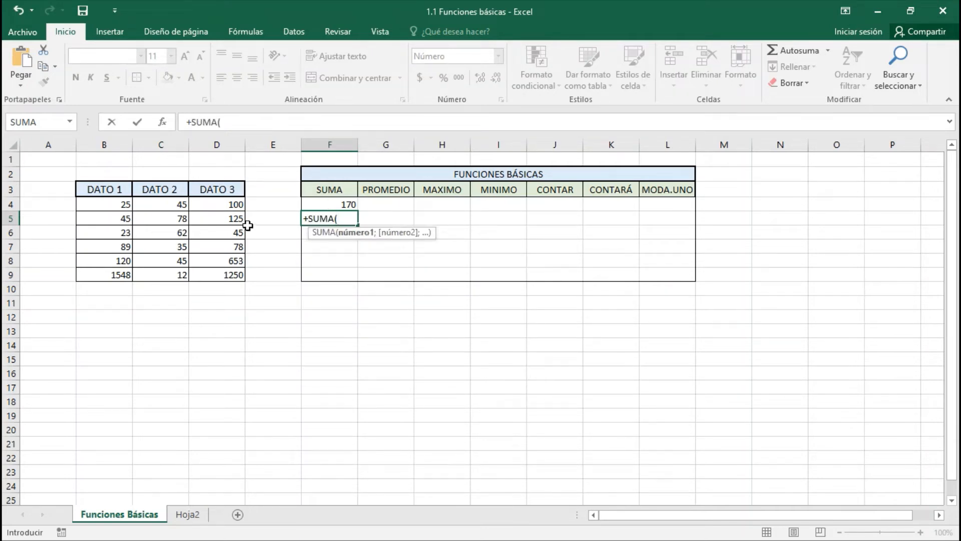
drag(122, 216, 203, 216)
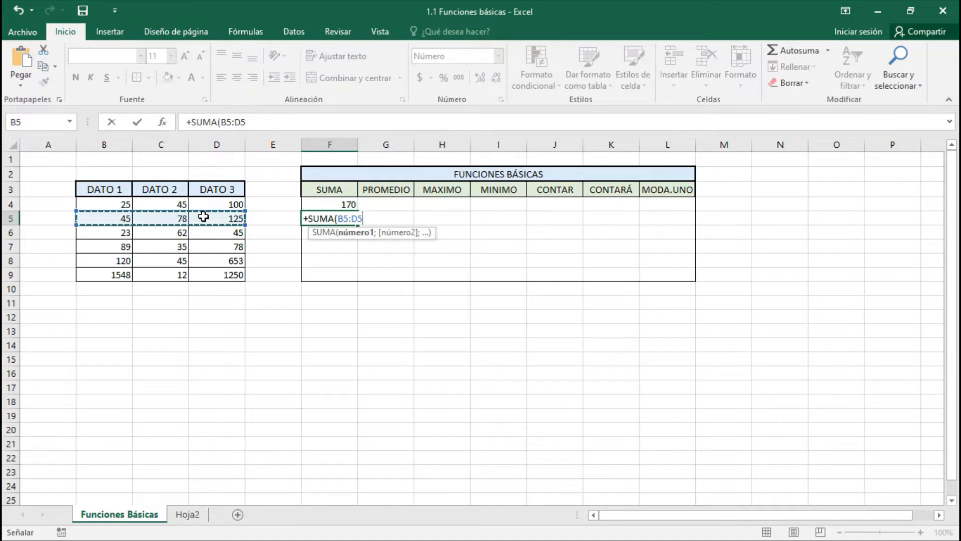
text())
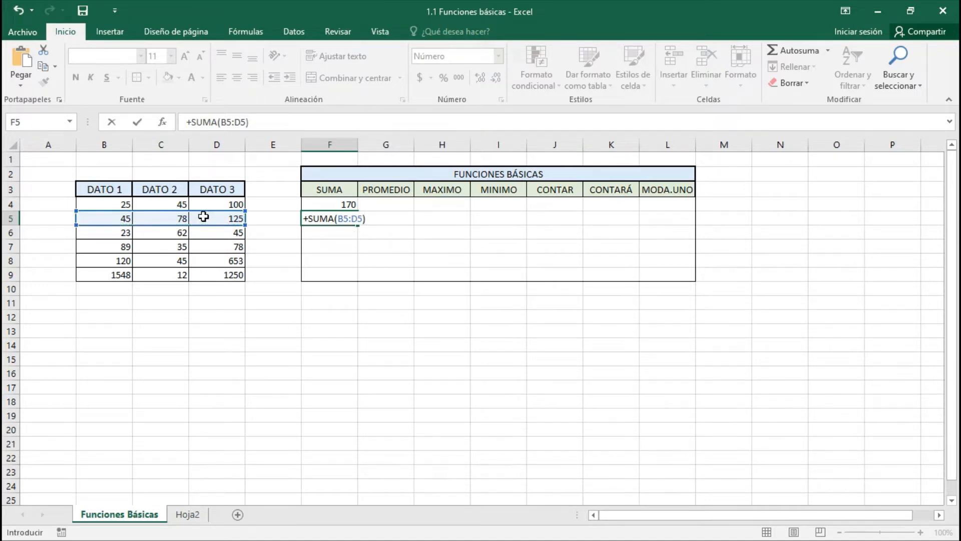
key(Return)
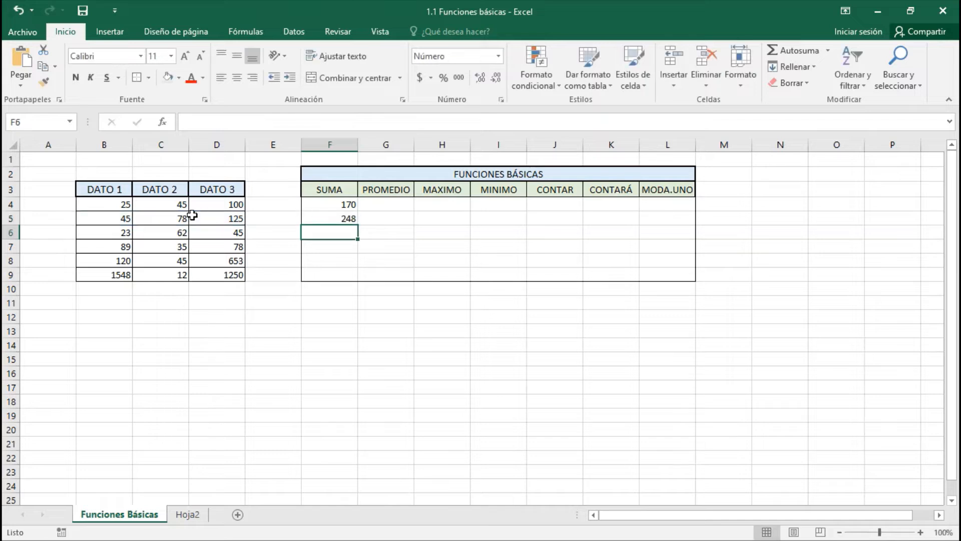
click(321, 220)
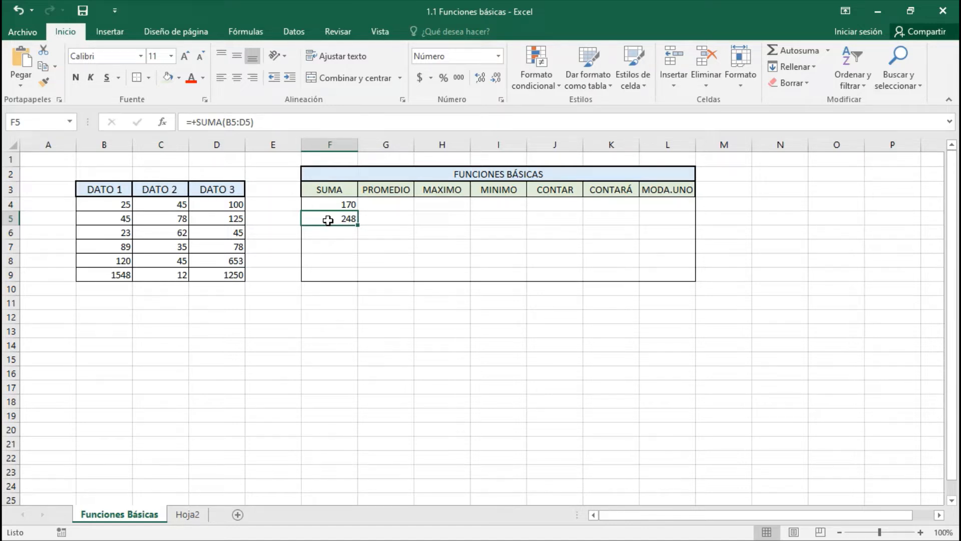
Fill the SUMA formulas in F4:F5 down through F9 and check the copied formulas in F6 to F9.
drag(334, 203, 358, 276)
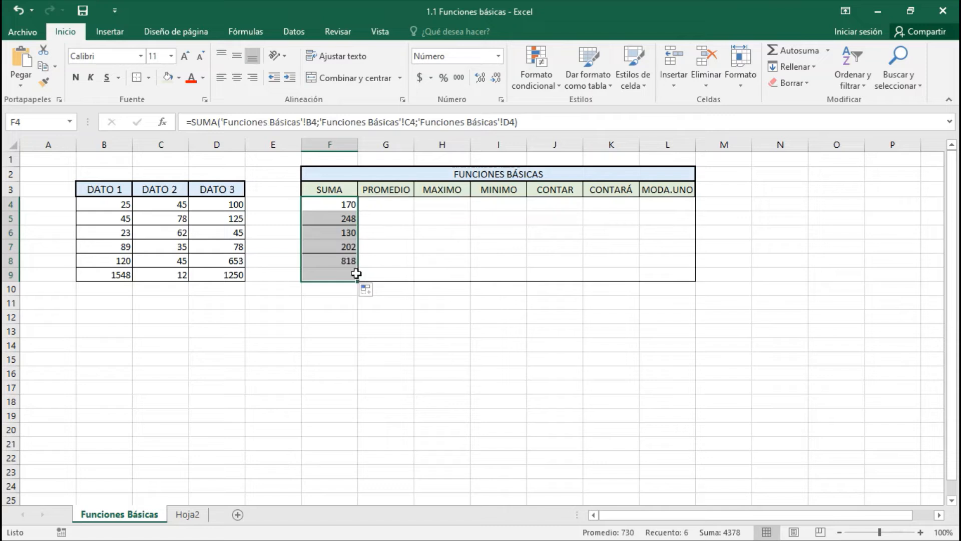
click(329, 269)
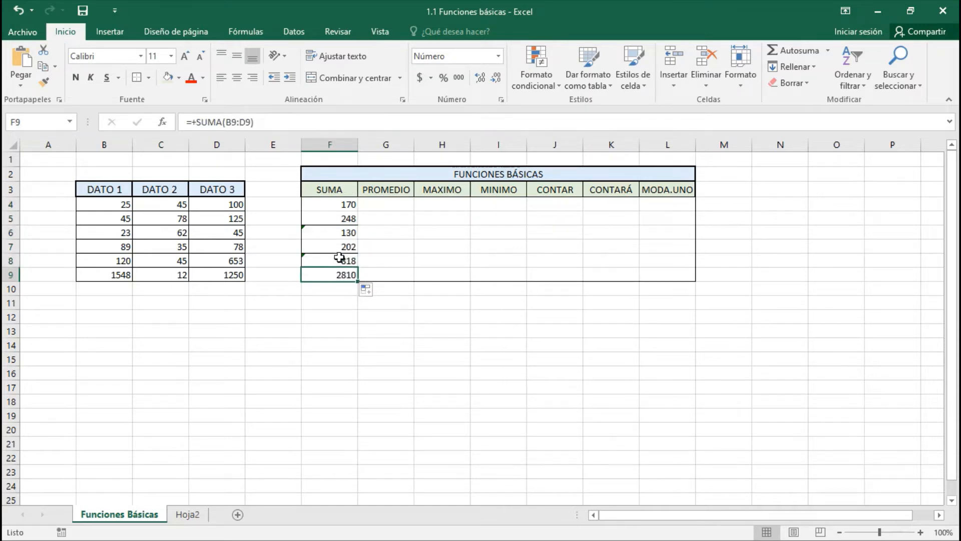
click(343, 230)
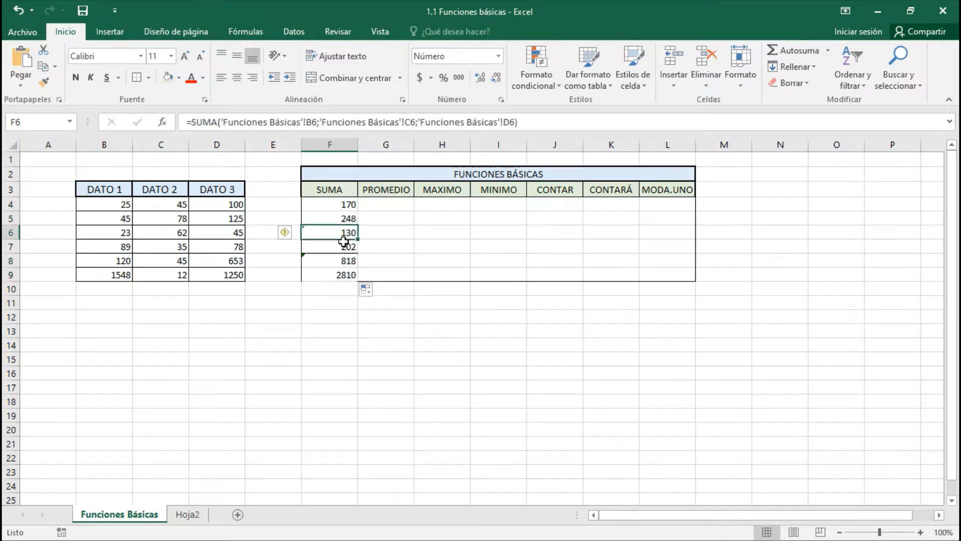
click(345, 245)
click(343, 259)
click(344, 274)
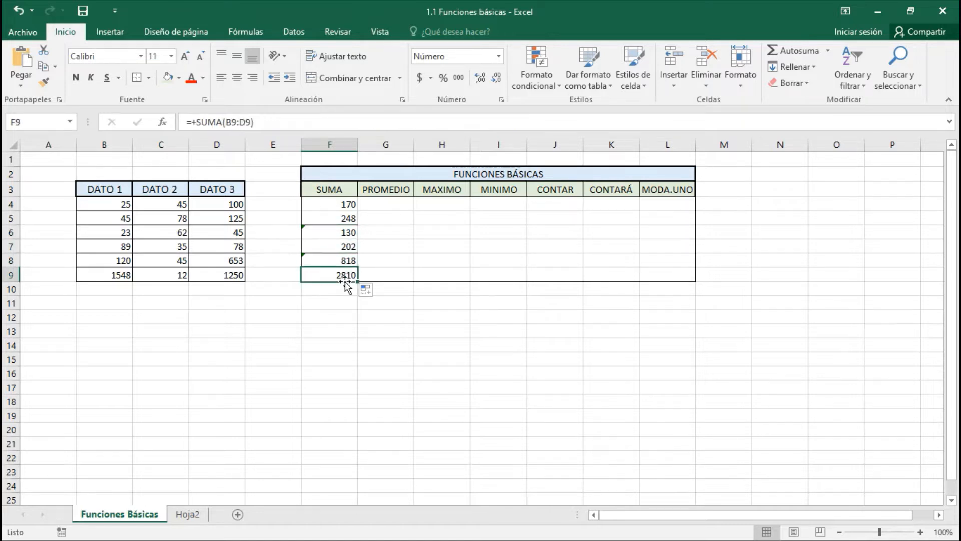
Compare the range-based SUMA formula in F5 with the individual-cell formulas in F4 and F6.
click(345, 217)
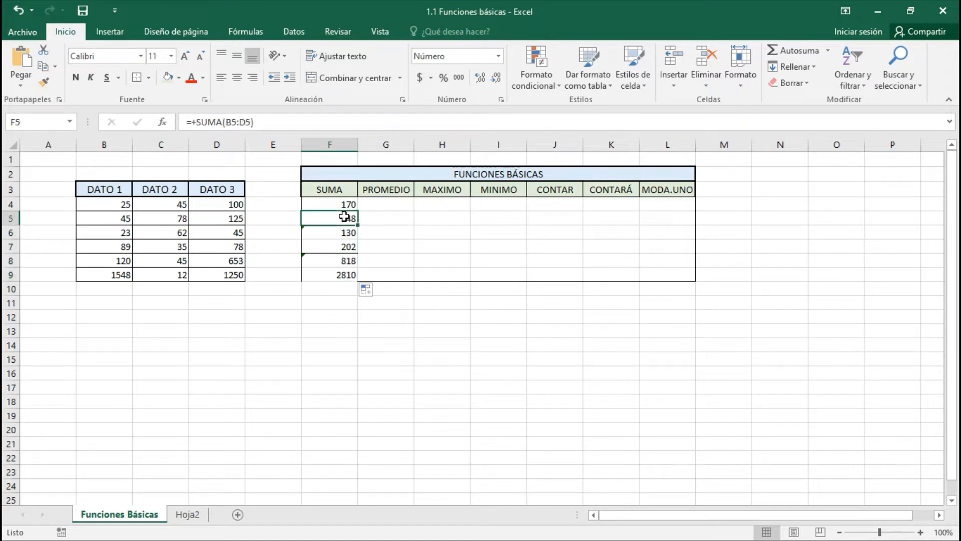
click(348, 232)
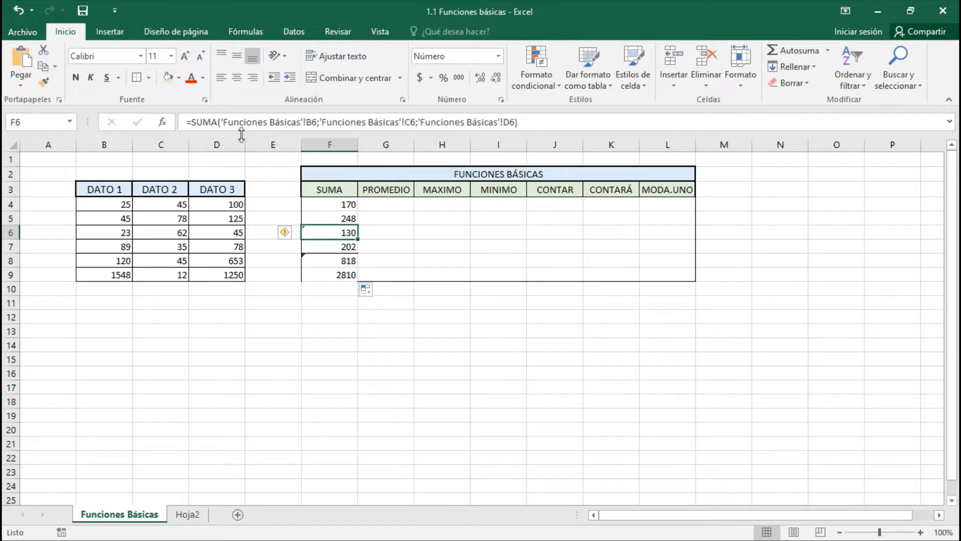
click(340, 205)
click(335, 216)
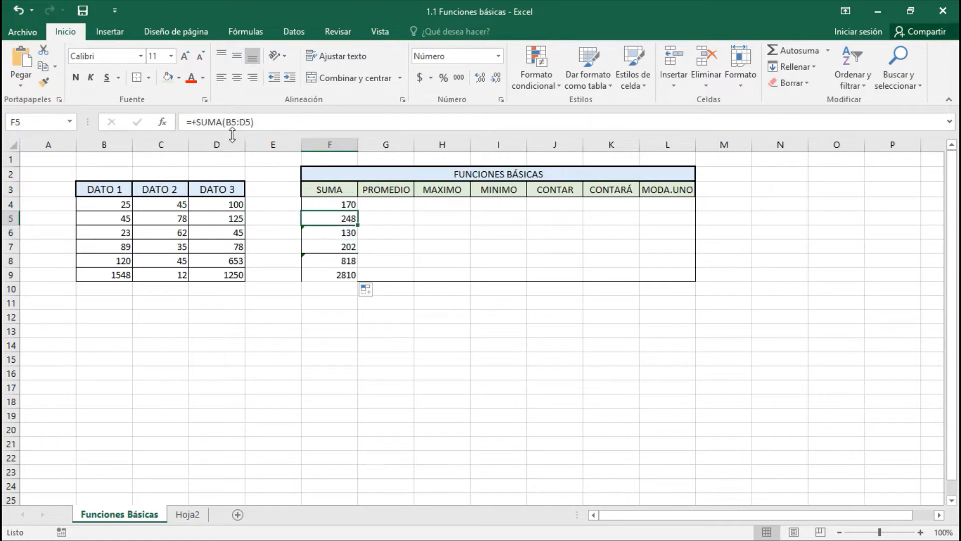
Replace the formula in F4 with =SUMA(B4;C4;D4), using the three data cells of its row.
click(323, 208)
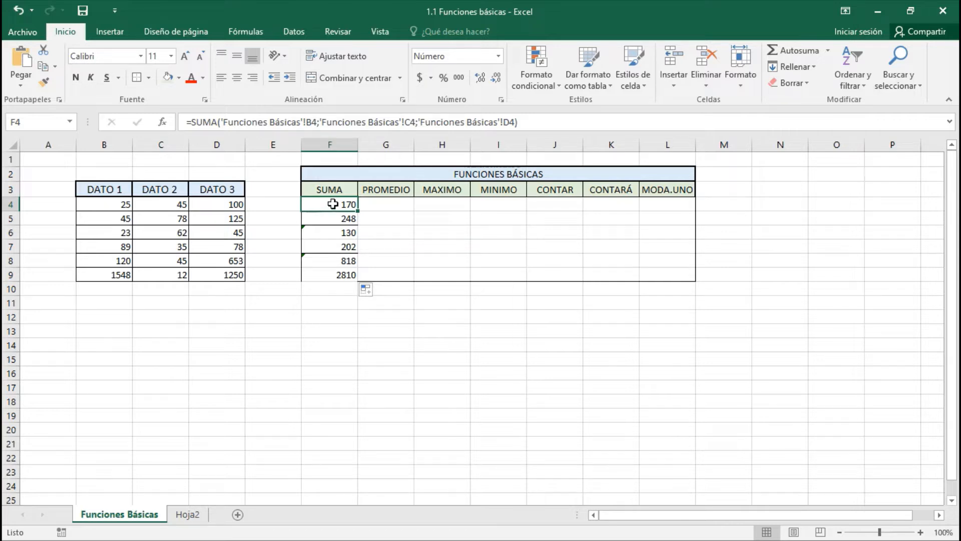
text(=)
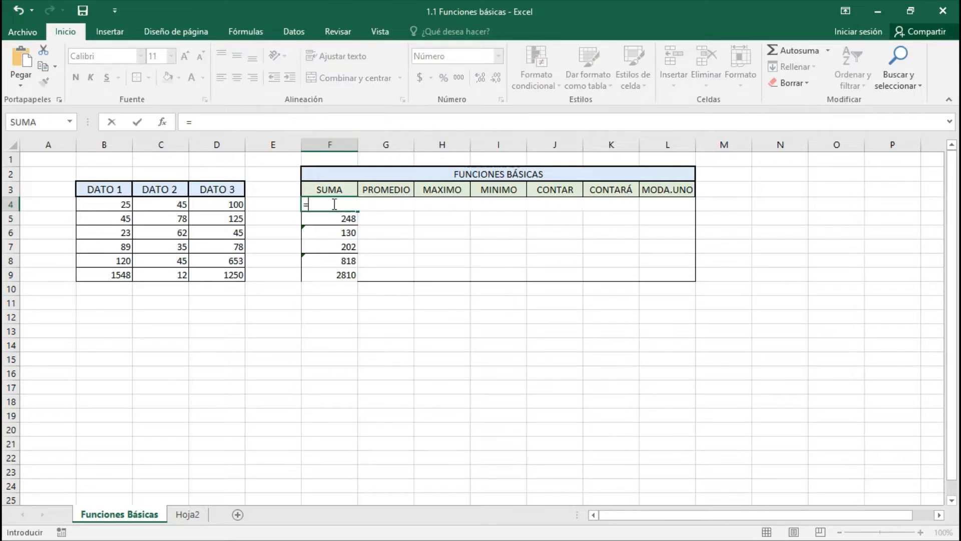
text(sum)
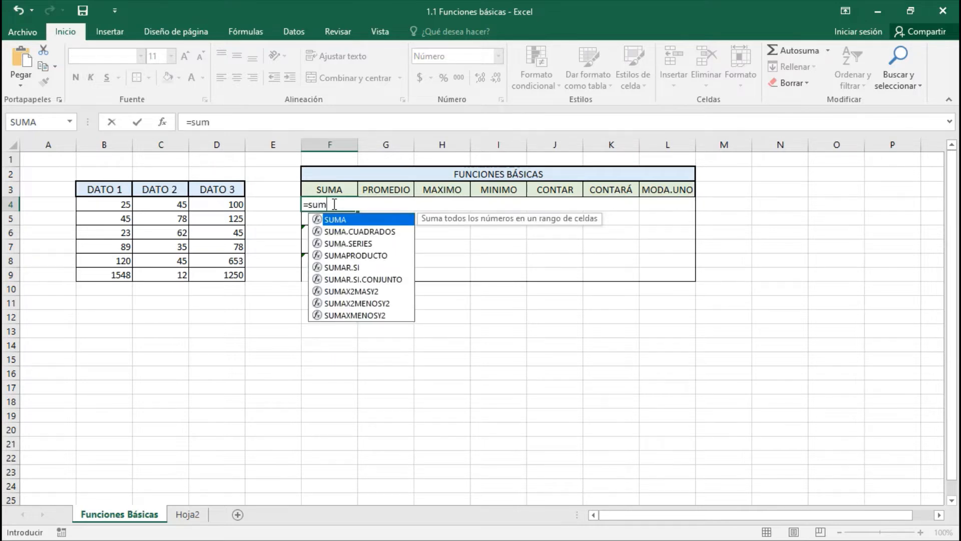
key(Tab)
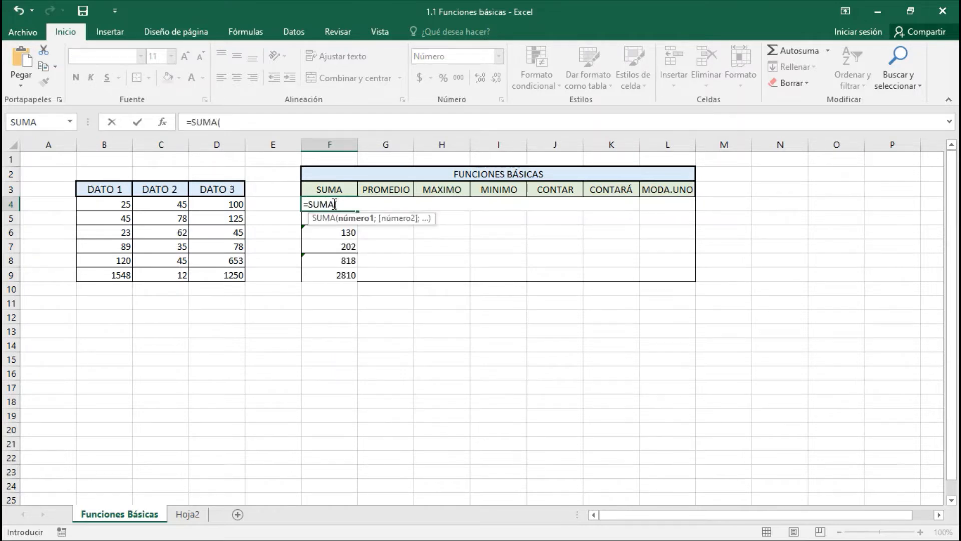
click(117, 203)
text(;)
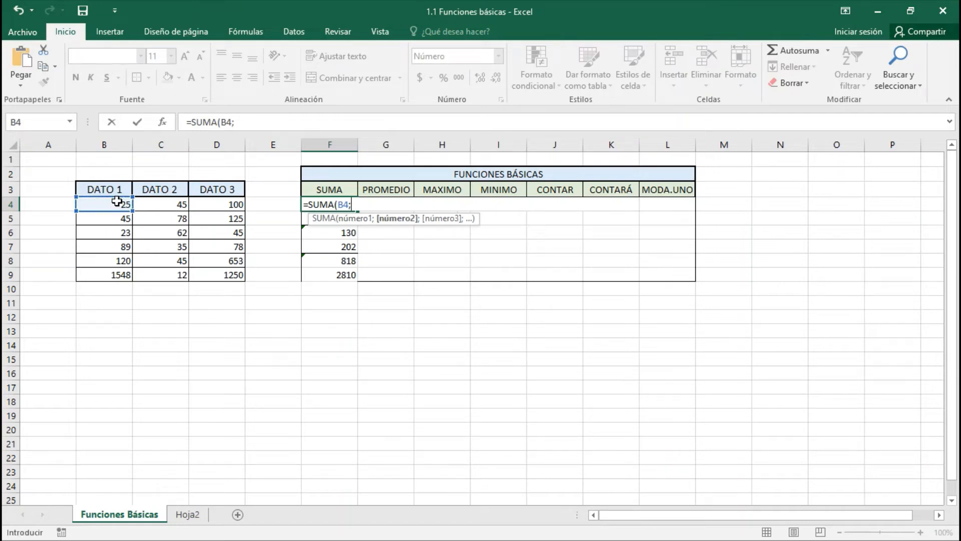
click(160, 201)
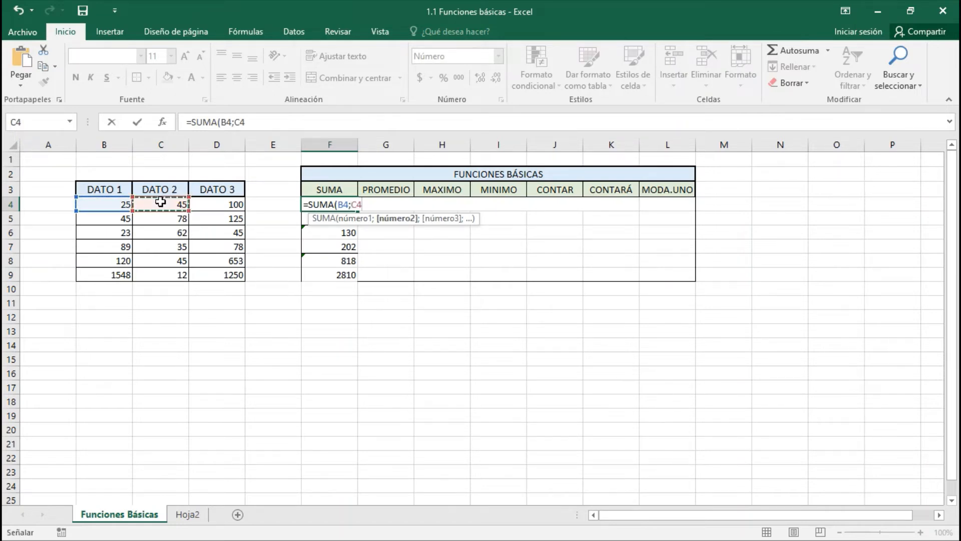
text(;)
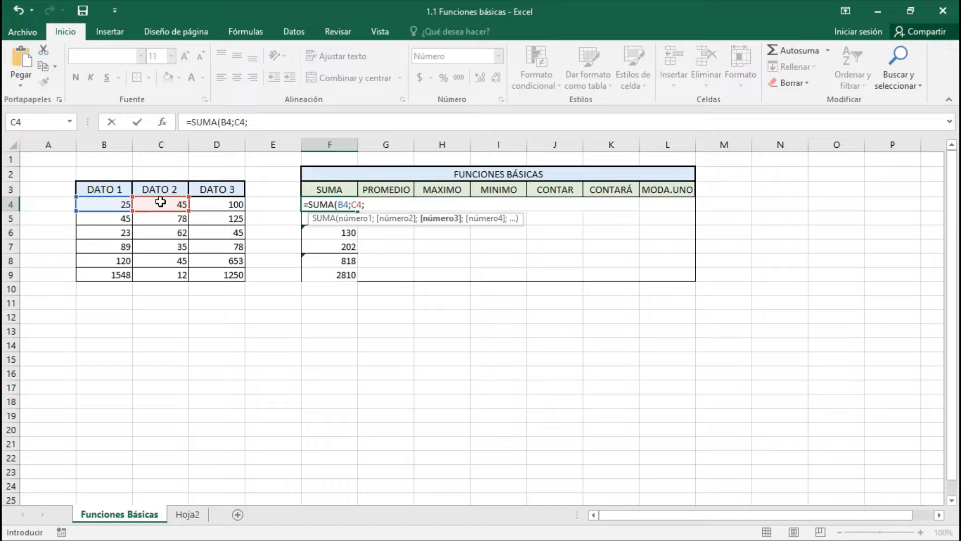
click(208, 204)
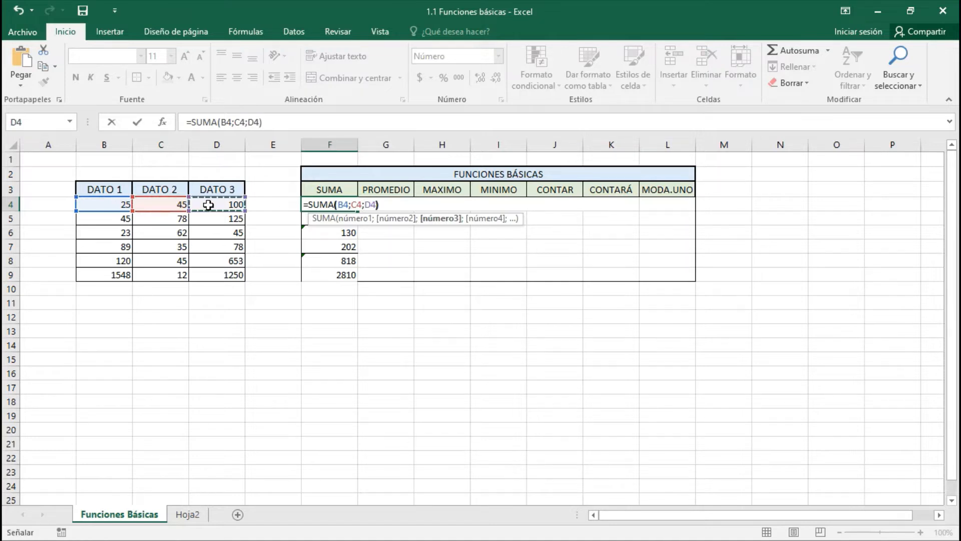
text())
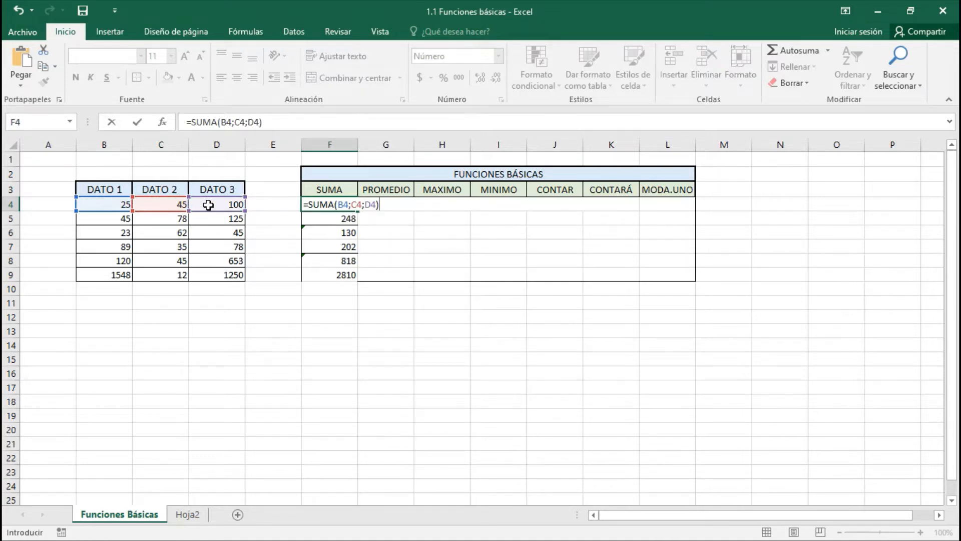
key(Return)
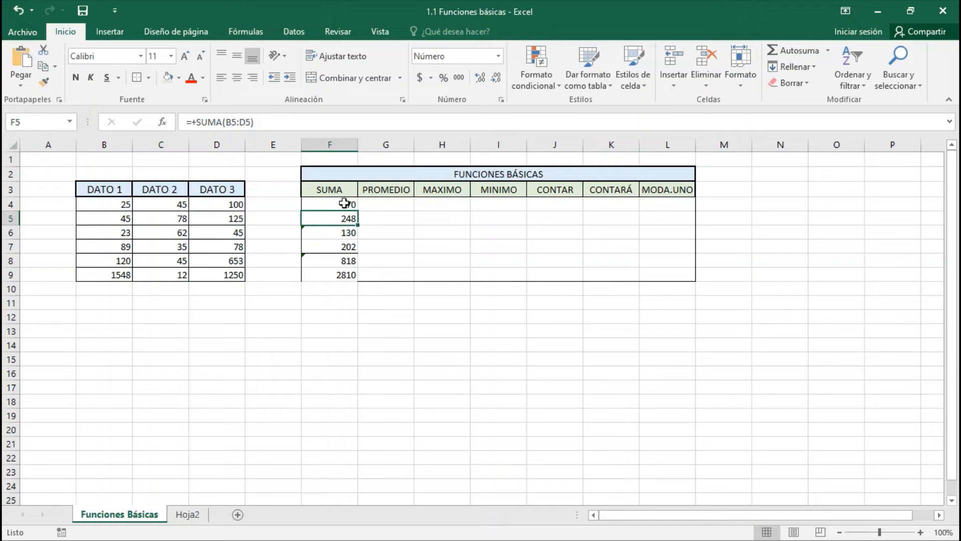
Fill the SUMA formula from F4 down to F9 and check the row references in the copied cells.
click(345, 203)
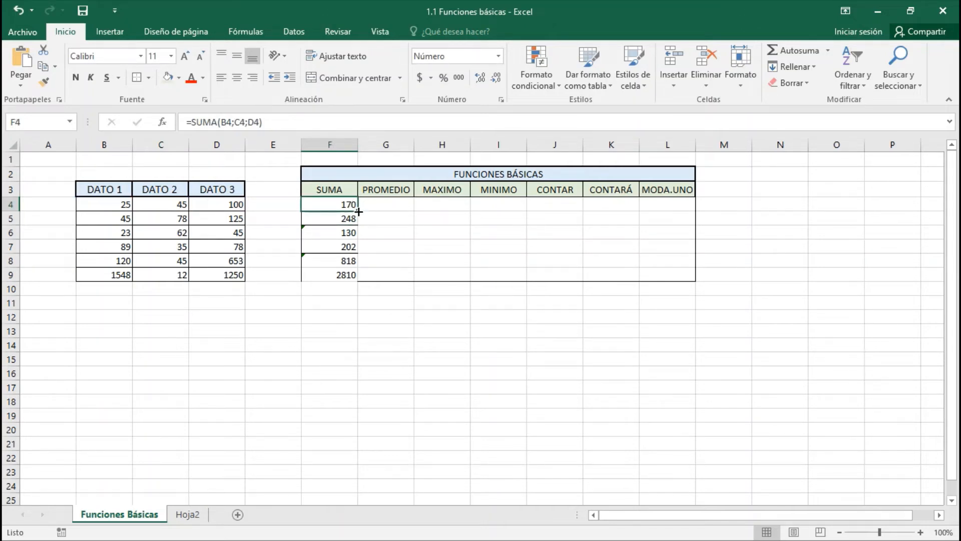
drag(358, 210, 352, 277)
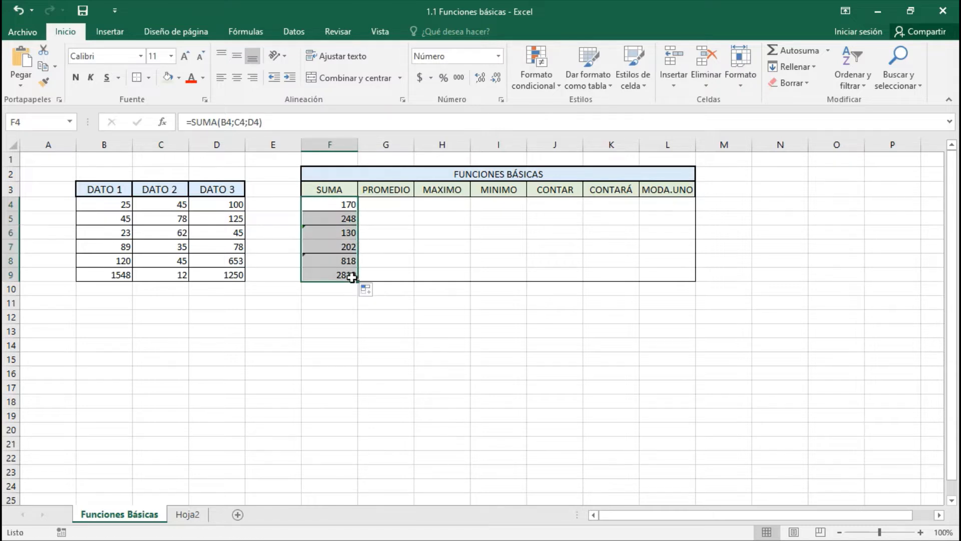
click(317, 210)
click(318, 220)
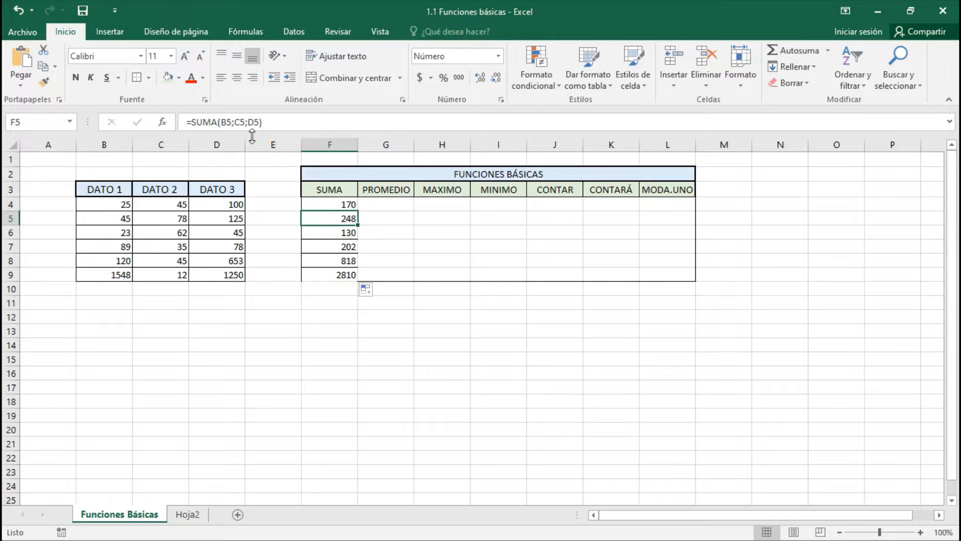
click(326, 232)
click(326, 246)
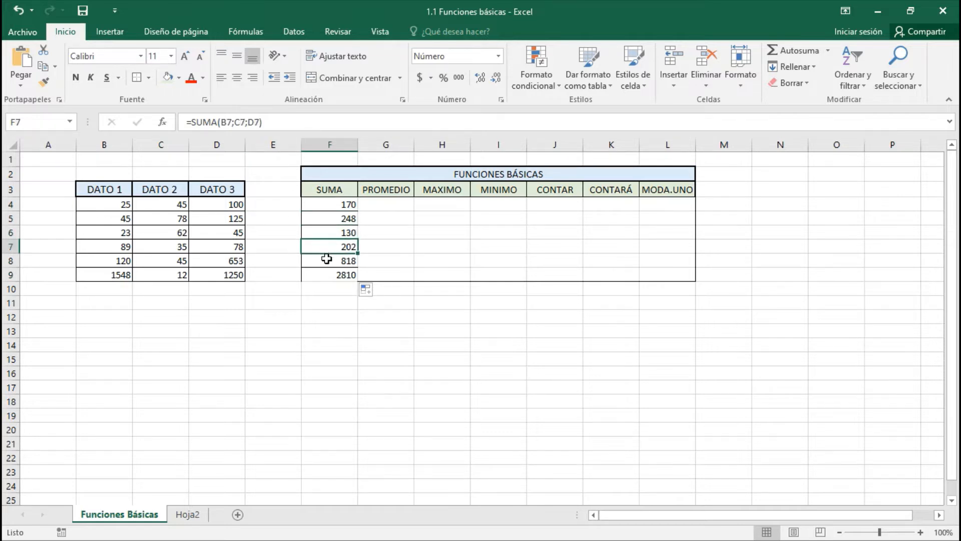
click(327, 259)
click(326, 273)
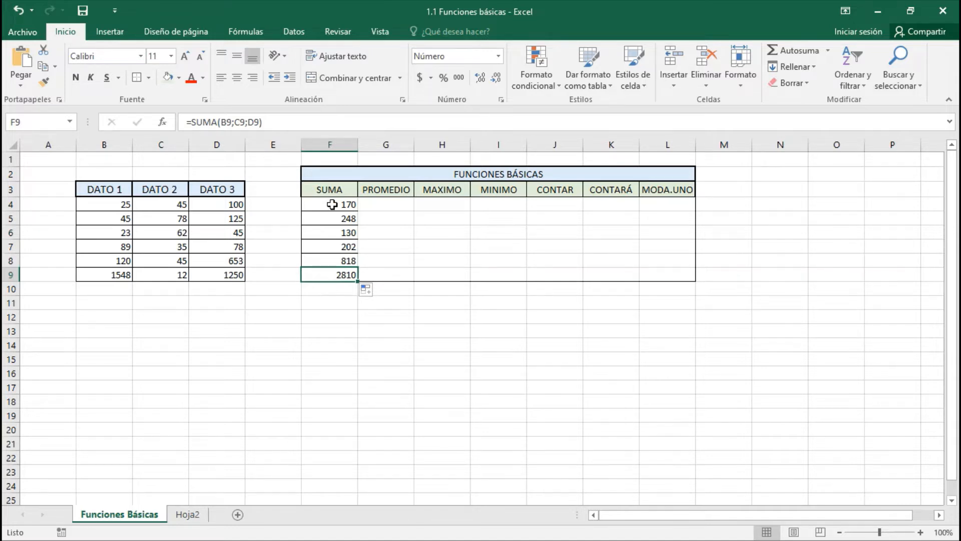
Review the SUMA results in F4:F9 and the formula in F4 against the first PROMEDIO cell, G4.
drag(332, 204, 328, 274)
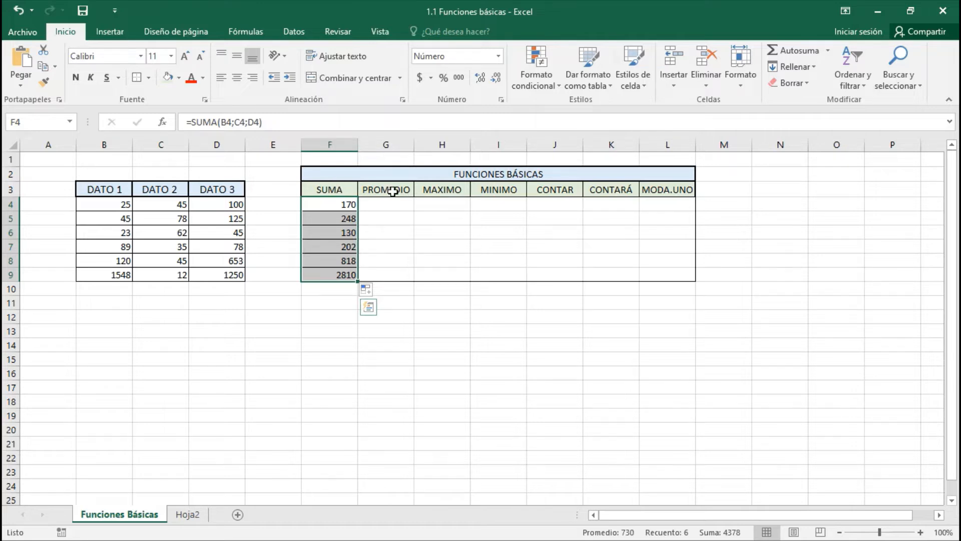
click(370, 205)
drag(351, 205, 338, 275)
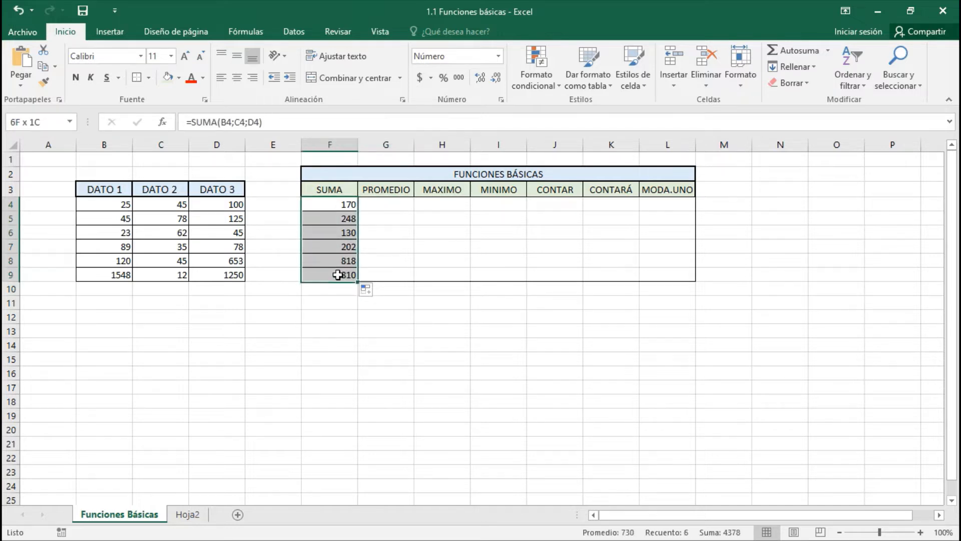
click(381, 204)
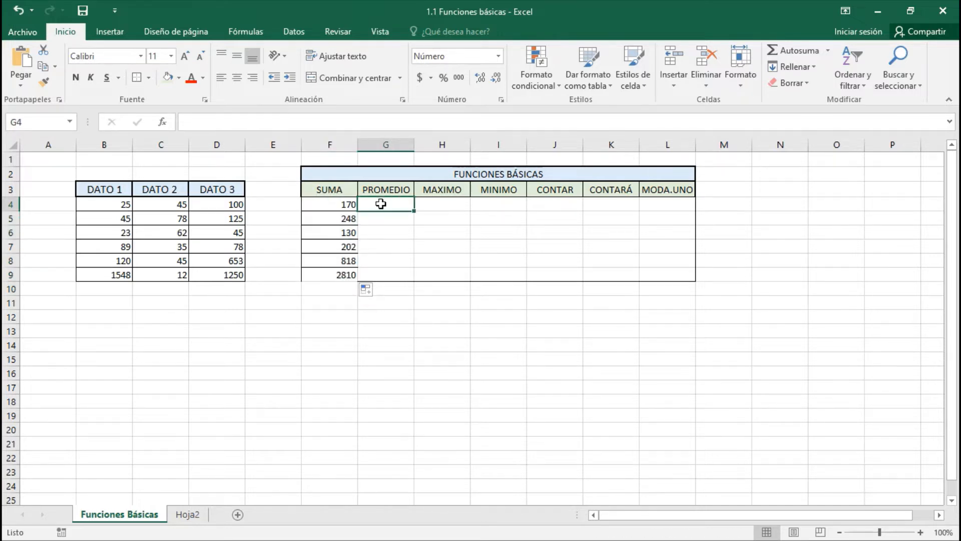
click(328, 203)
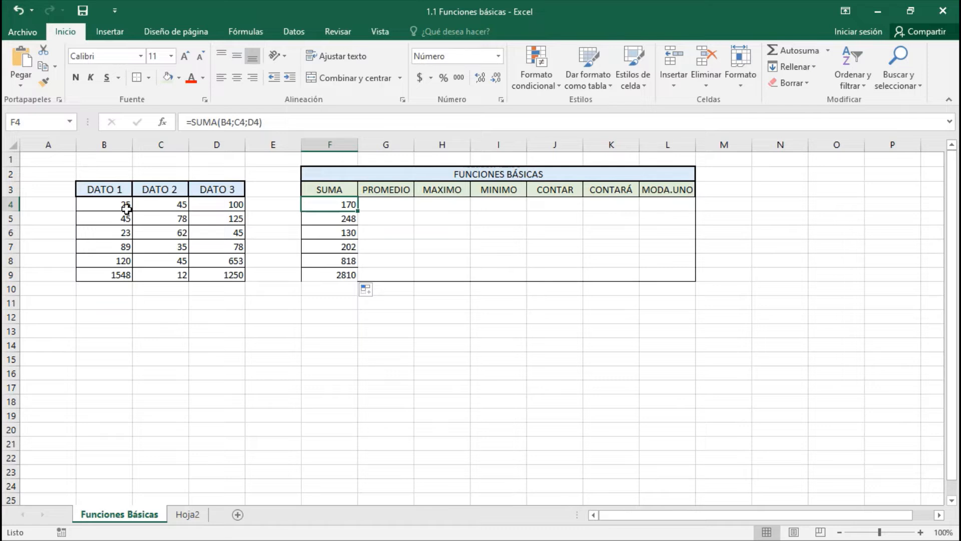
Calculate the first row's average in G4 with +PROMEDIO(B4;C4;D4), referencing the three data cells individually.
click(373, 202)
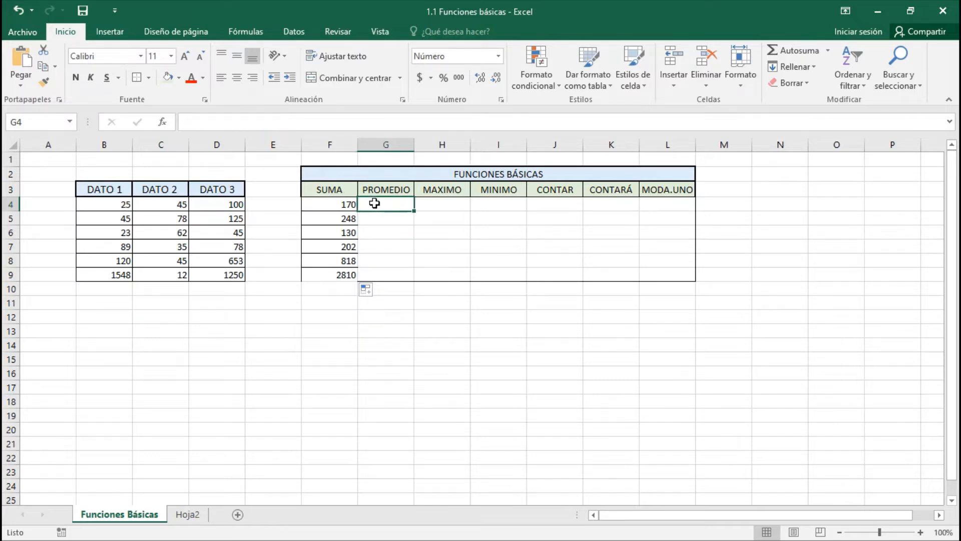
text(+)
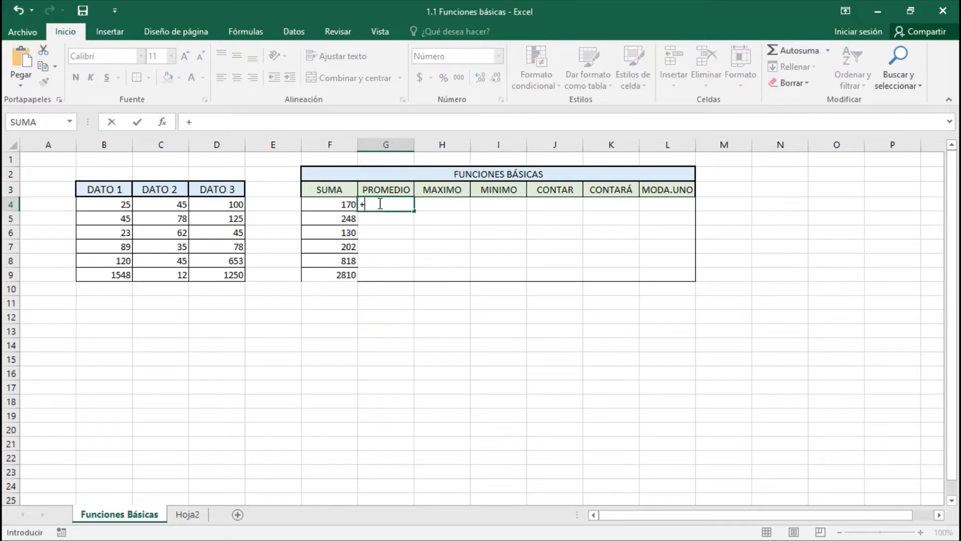
text(pro)
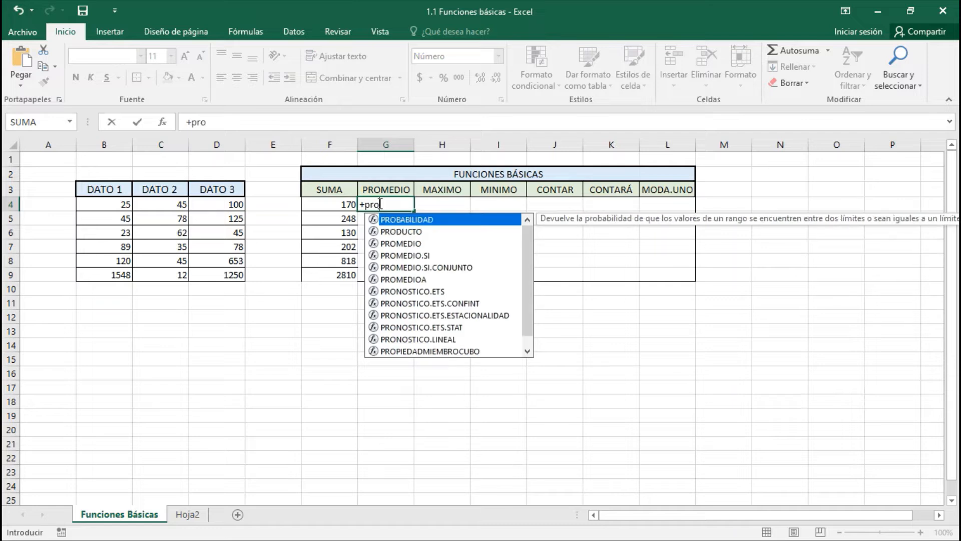
key(Down)
key(Down)
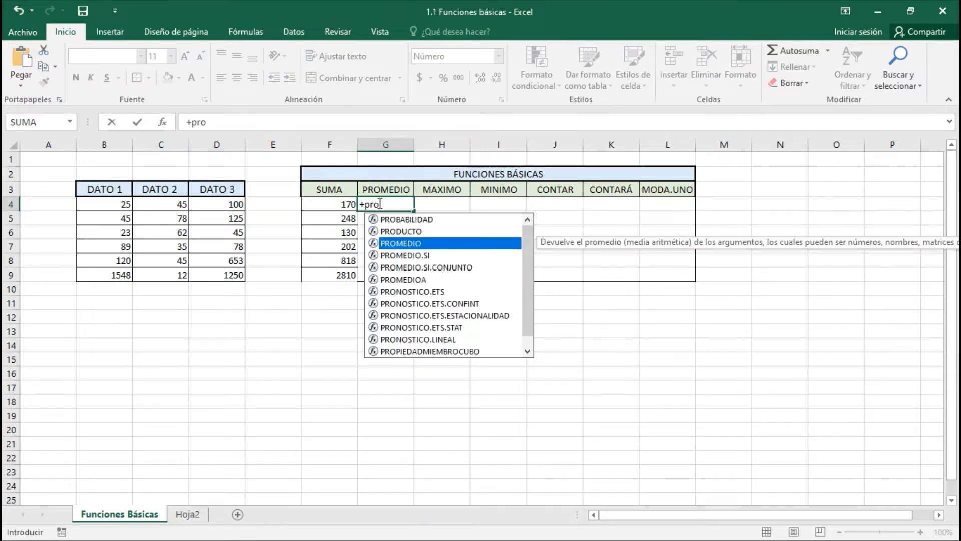
key(Tab)
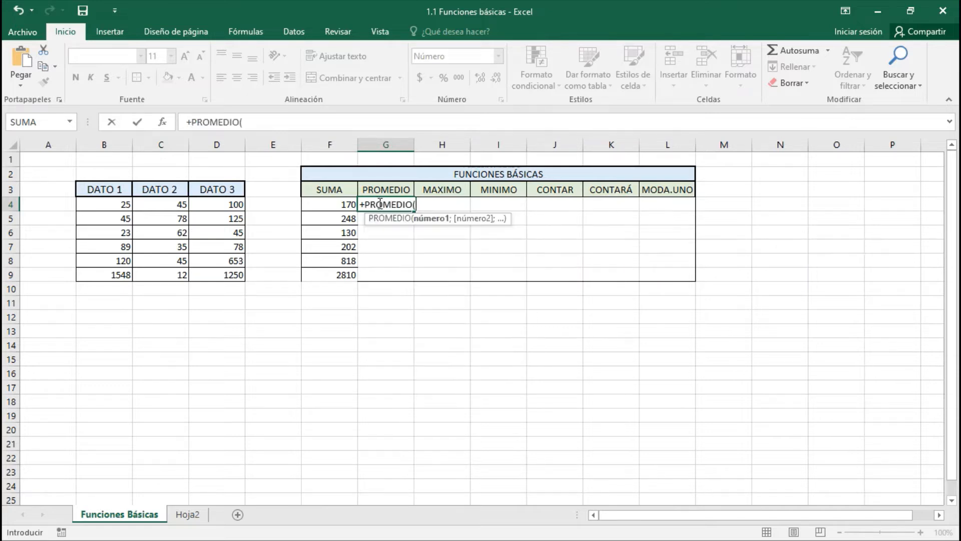
click(112, 204)
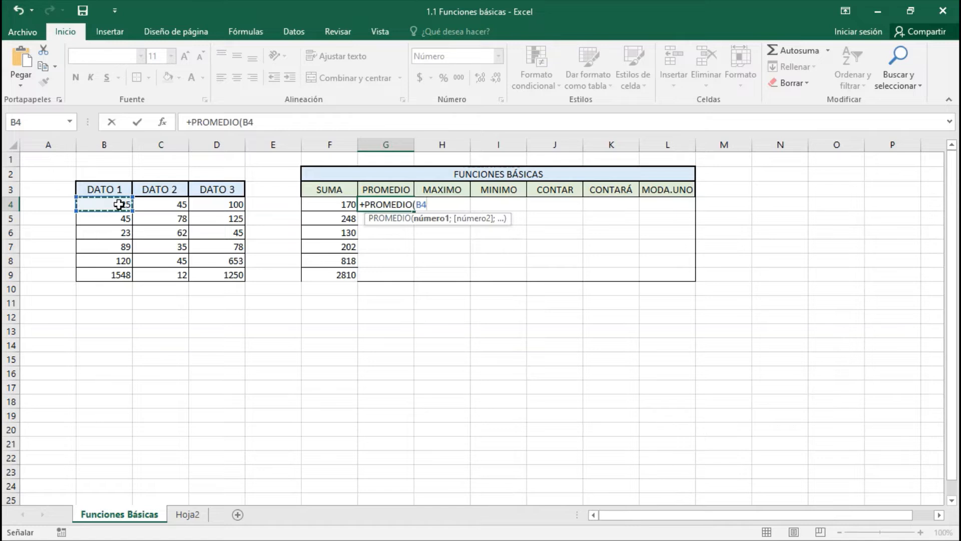
text(;)
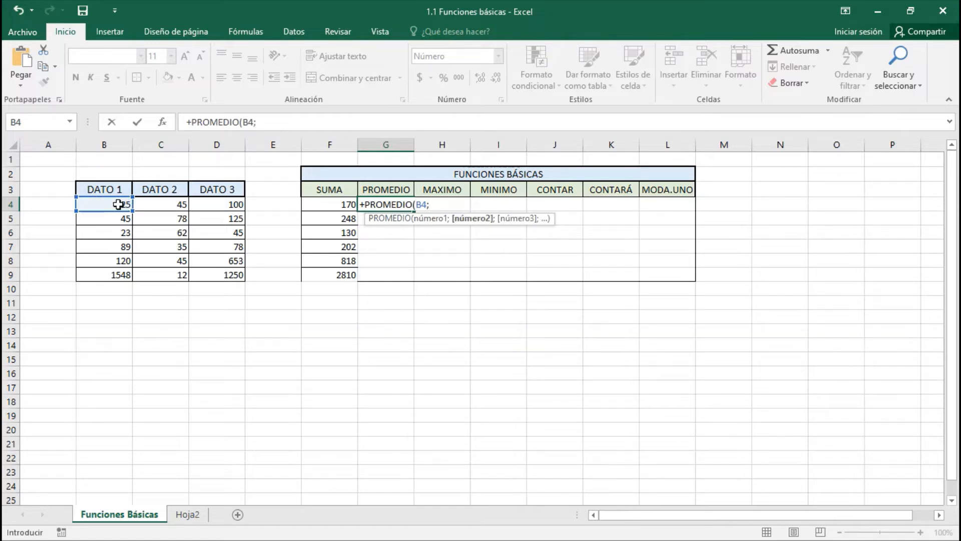
click(153, 206)
text(;)
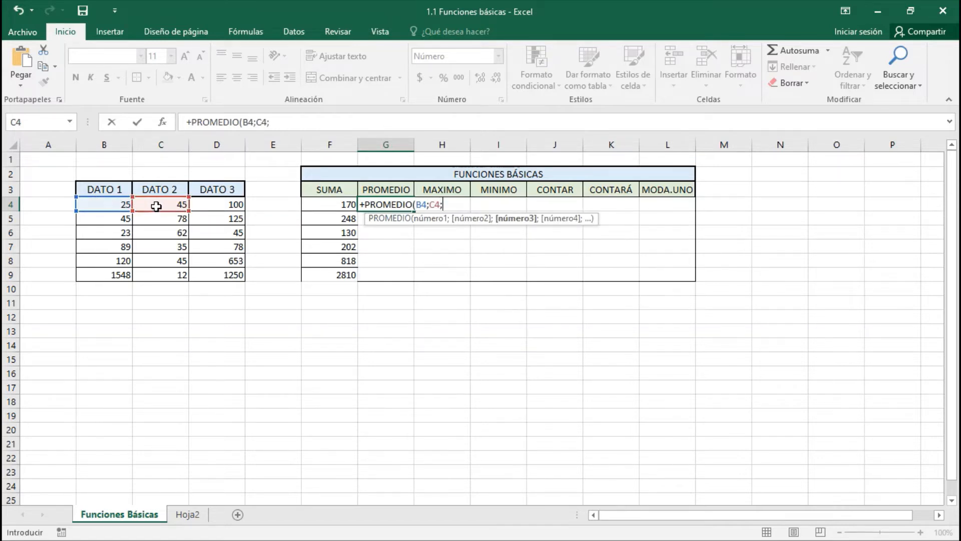
click(225, 206)
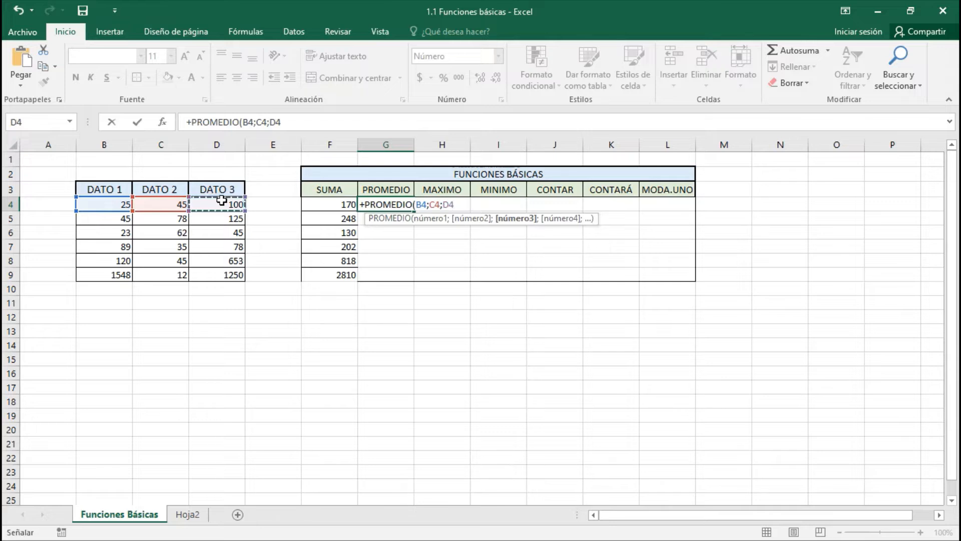
text())
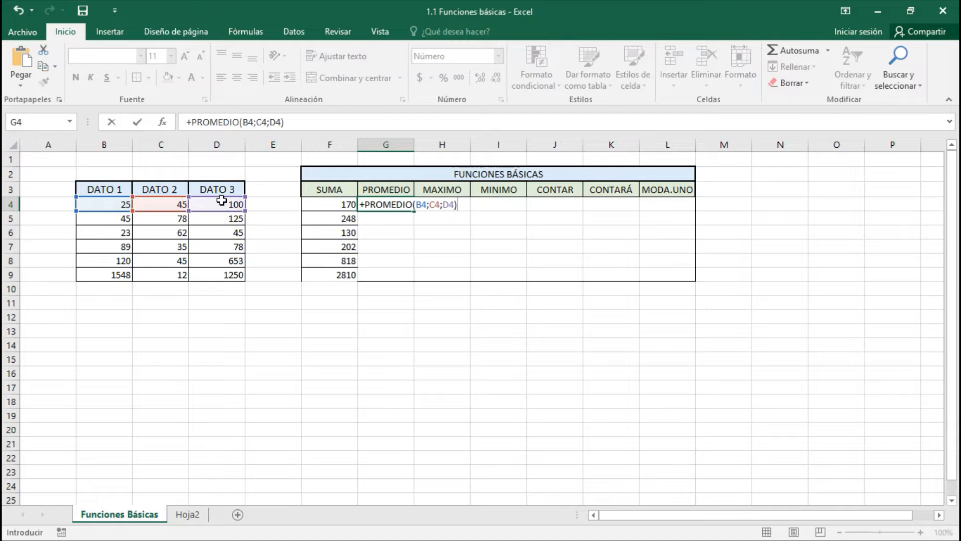
key(Return)
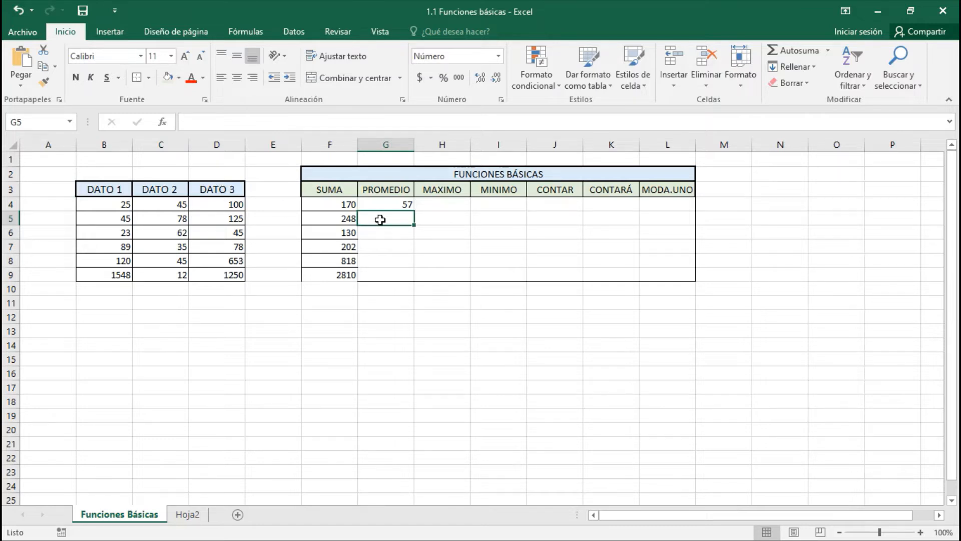
Calculate the second row's average in G5 with the PROMEDIO function, using the range B5:D5.
text(+prome)
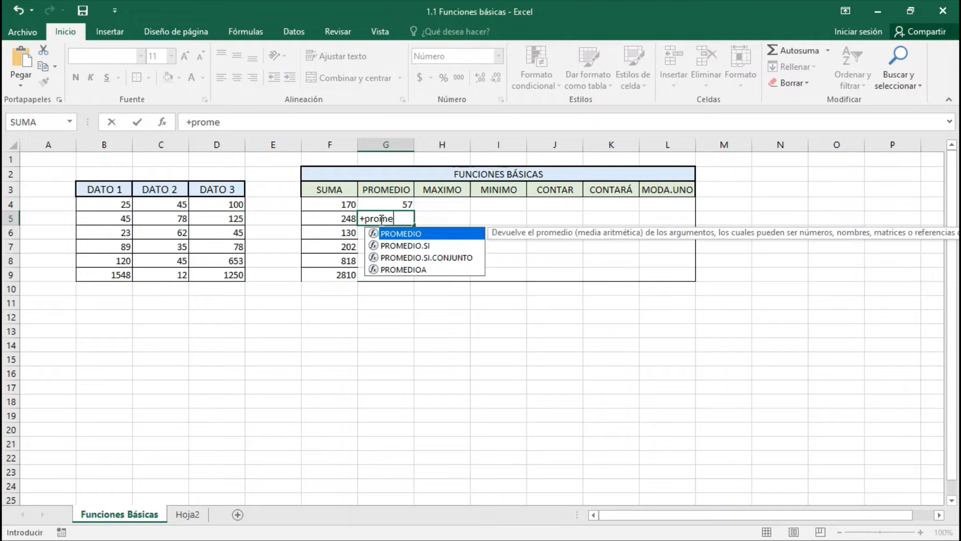
key(Tab)
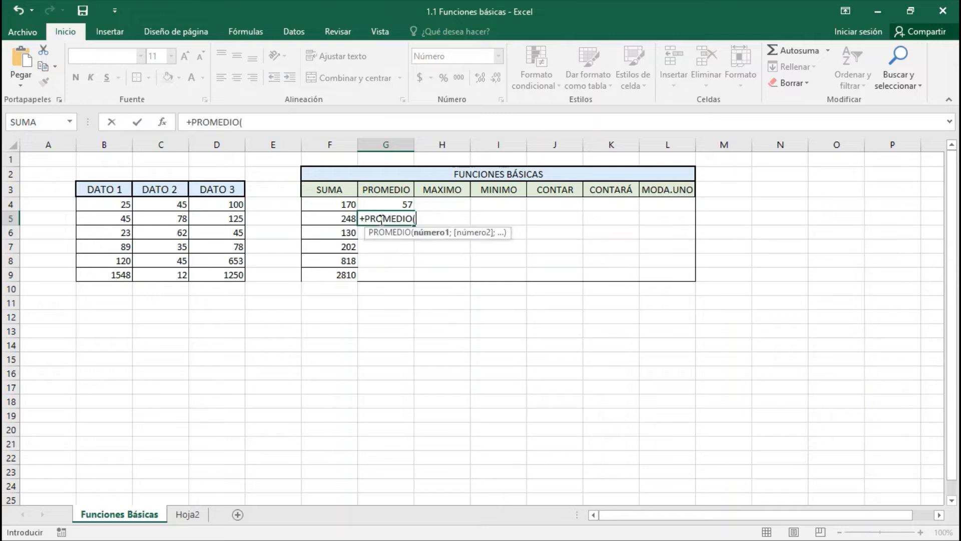
drag(113, 219, 217, 216)
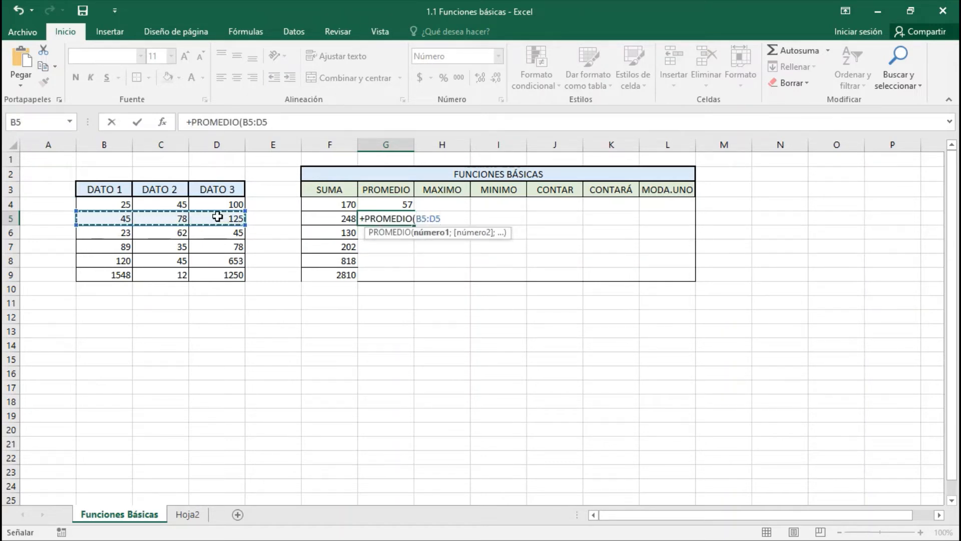
key(Return)
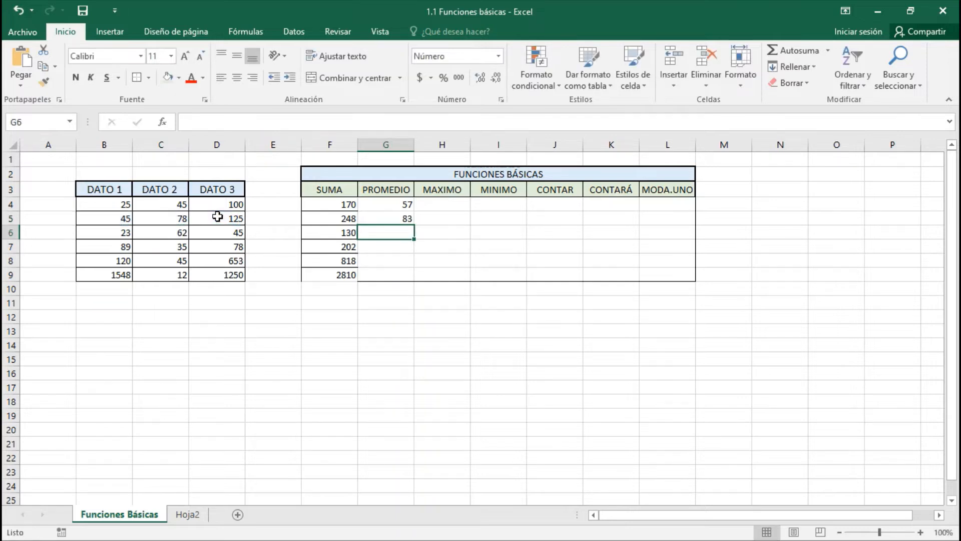
Copy the PROMEDIO formula from G4 down to G5 and compare the formulas in the two cells.
click(379, 207)
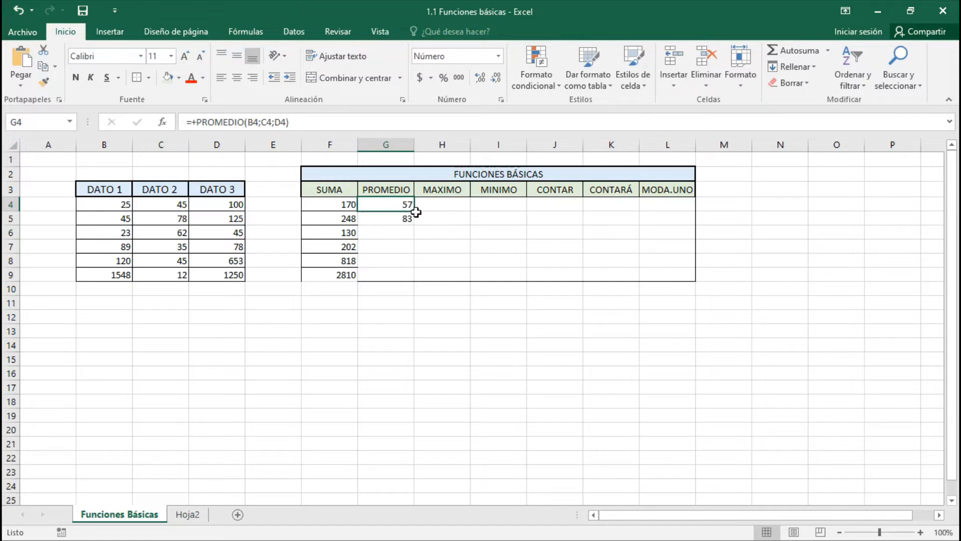
drag(415, 211, 414, 222)
click(385, 218)
click(391, 207)
click(392, 218)
click(395, 207)
click(393, 217)
click(395, 207)
click(394, 216)
click(398, 206)
click(396, 216)
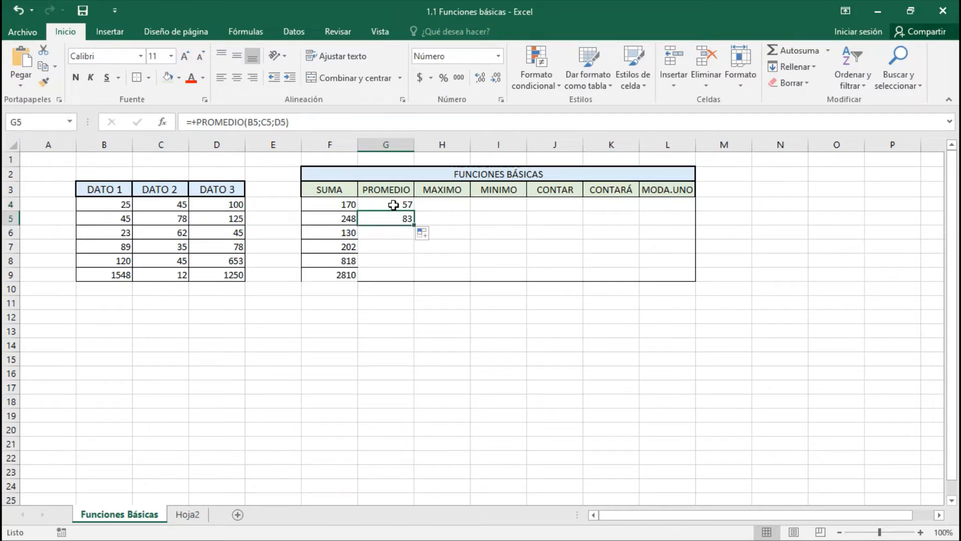
Check the cell references in G4 and G5, and fill both PROMEDIO formulas down to G9.
click(386, 204)
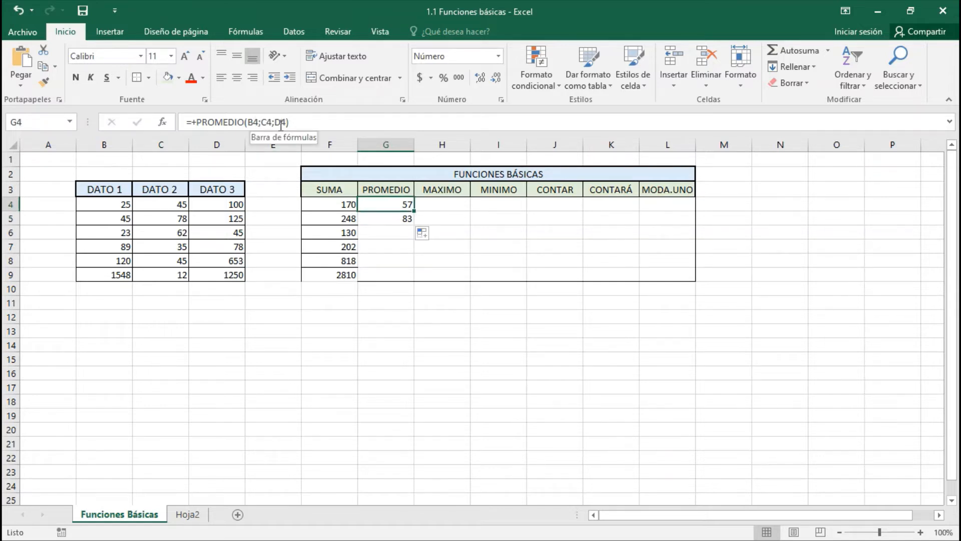
click(397, 217)
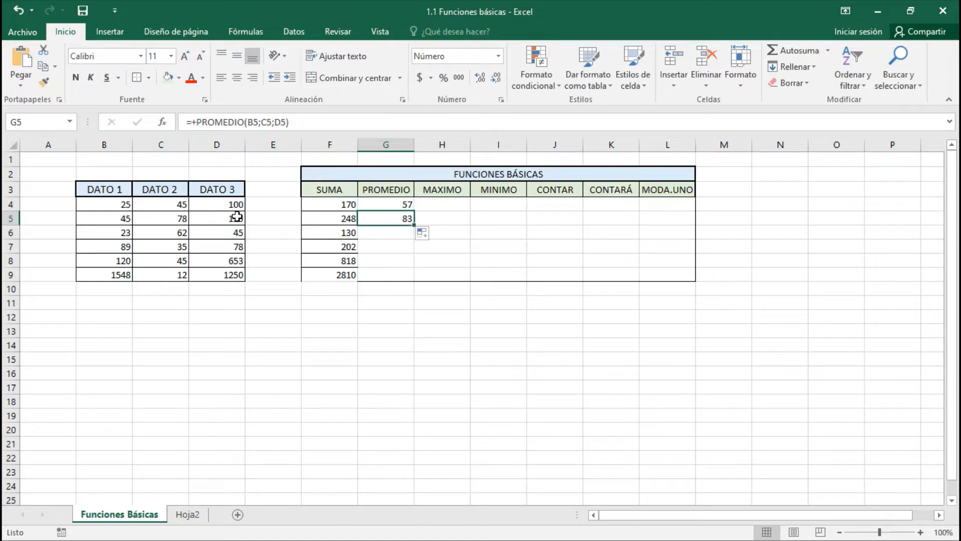
drag(380, 205, 387, 216)
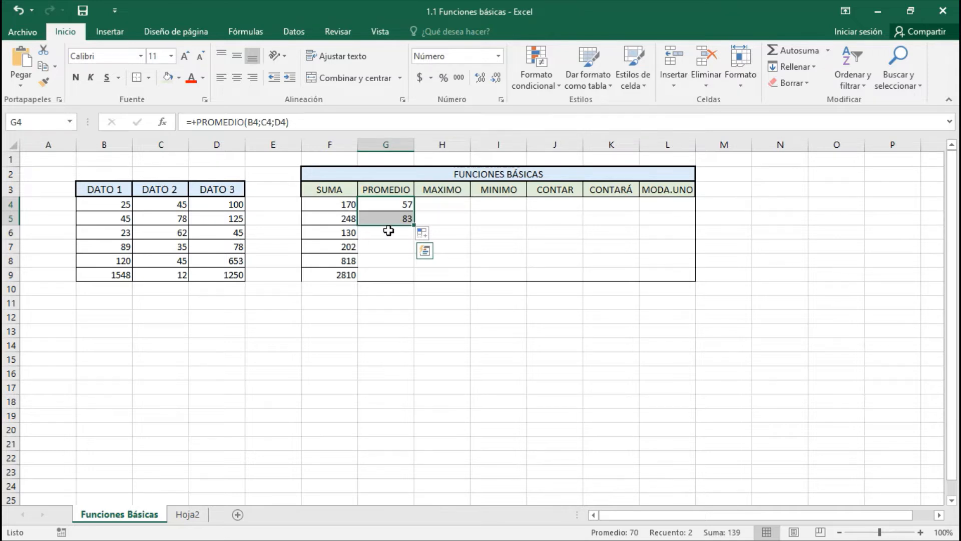
double_click(415, 227)
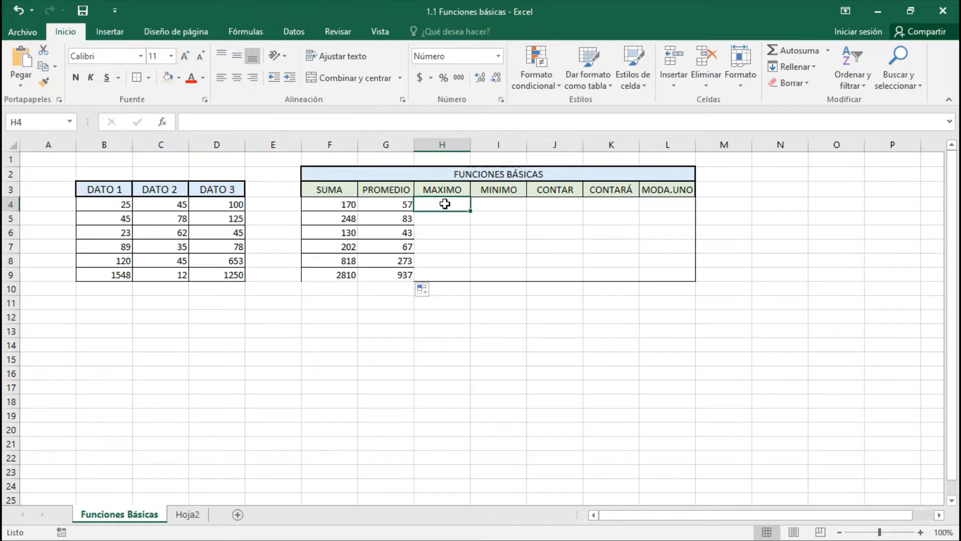
Find the first row's maximum in H4 with +MAX(B4;C4;D4), referencing the three data cells individually.
text(+)
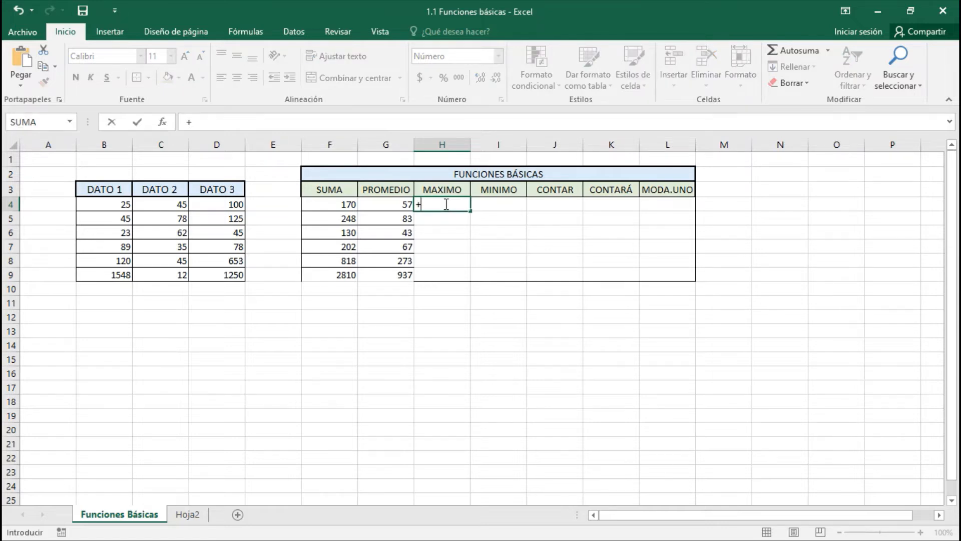
text(max)
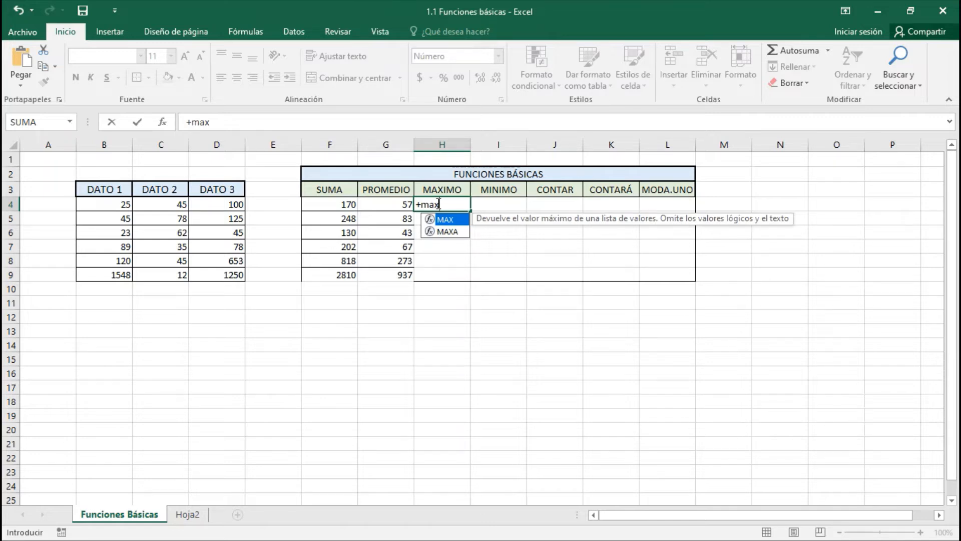
key(Tab)
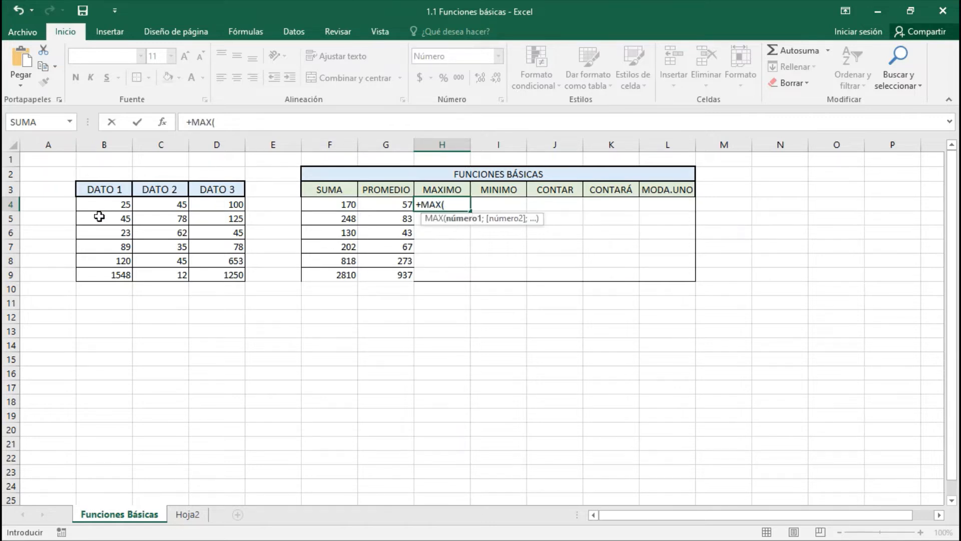
click(117, 201)
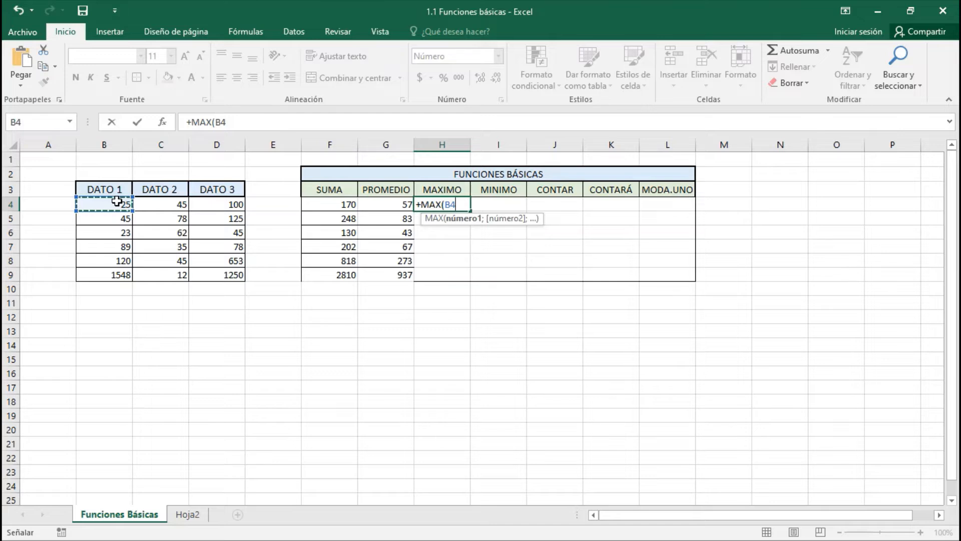
text(;)
click(152, 207)
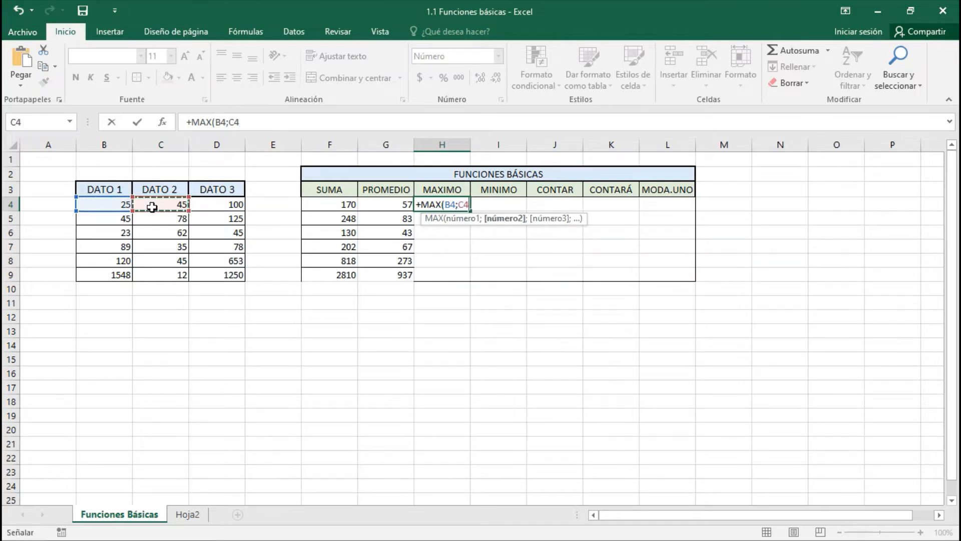
text(;)
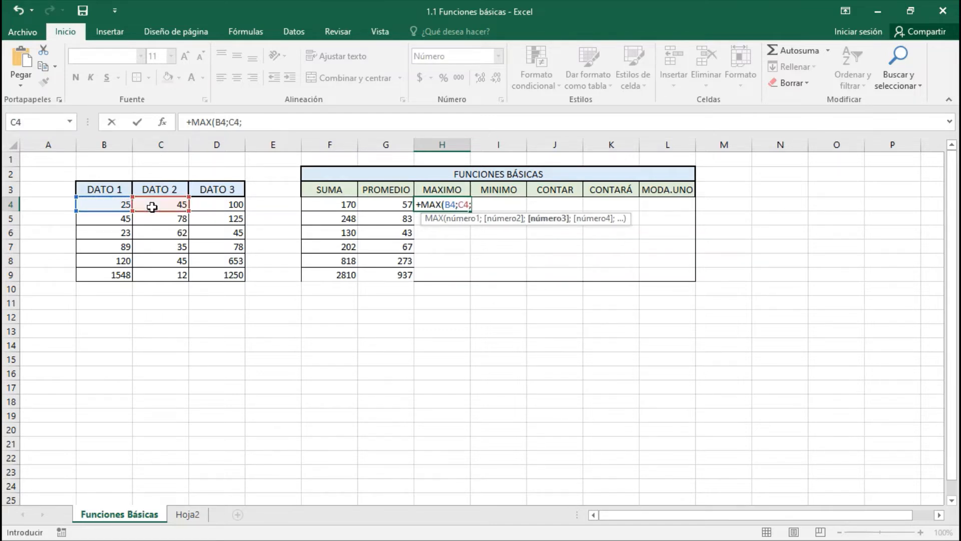
click(222, 206)
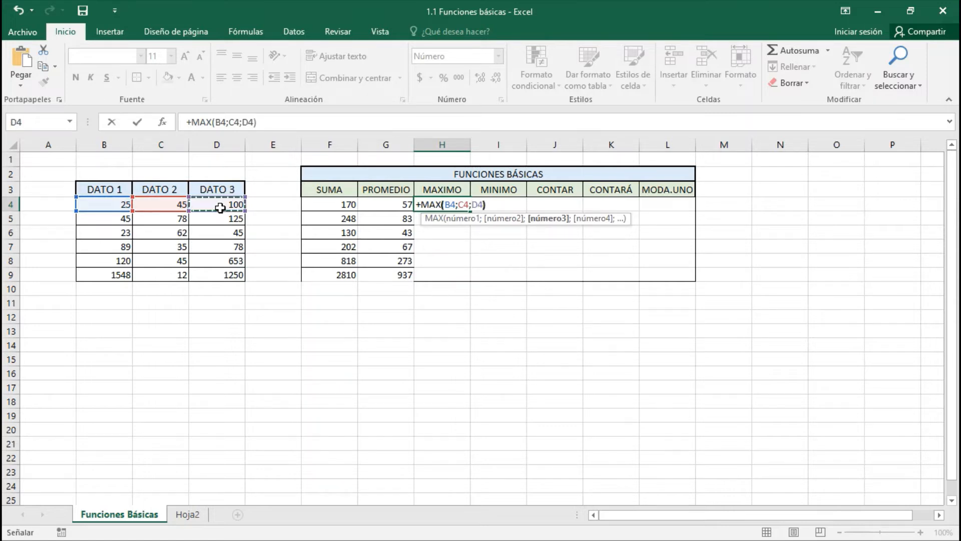
text())
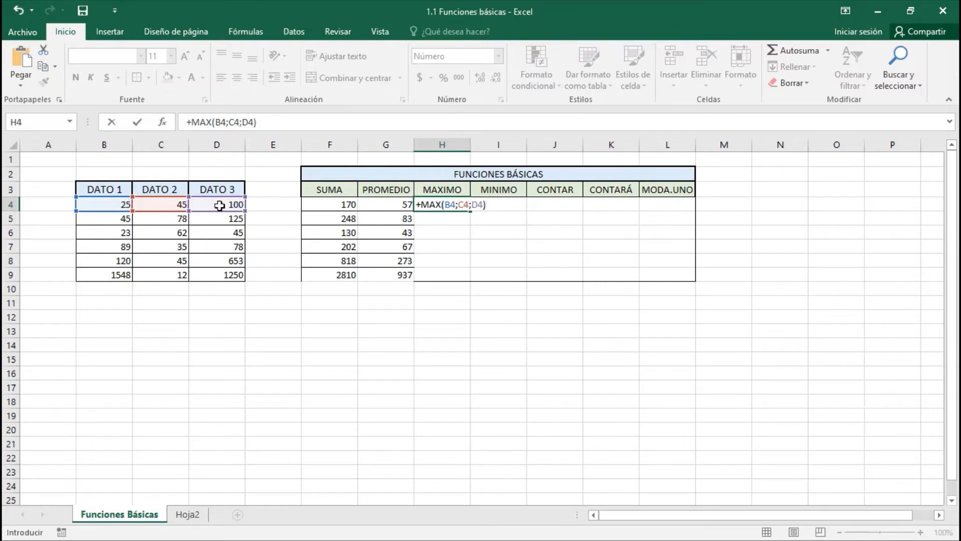
key(Return)
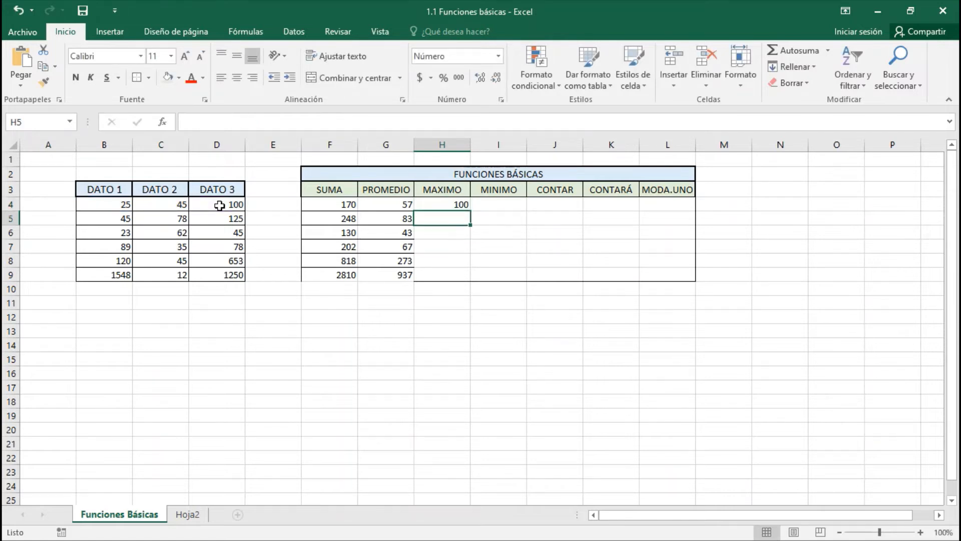
Find the second row's maximum in H5 with +MAX(B5:D5), using the row's data range.
text(+max)
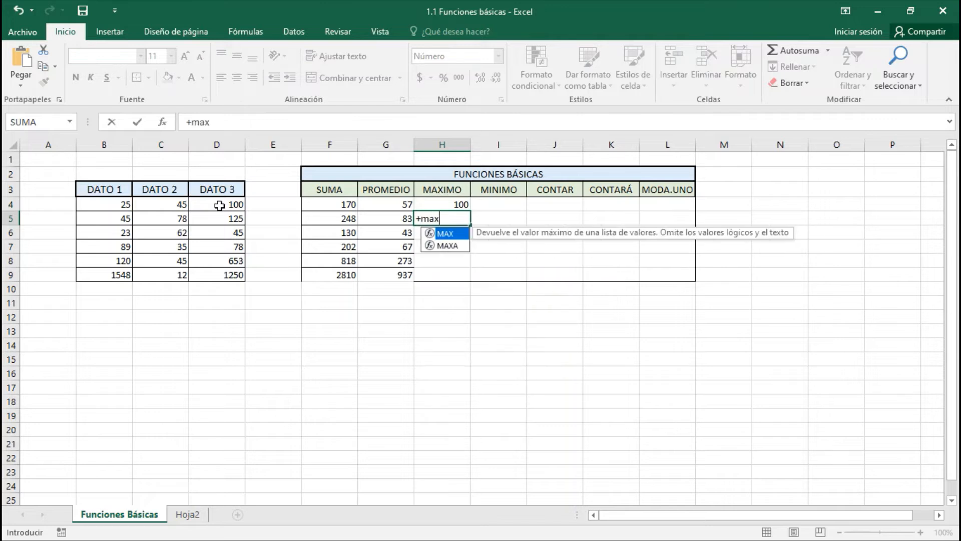
key(Tab)
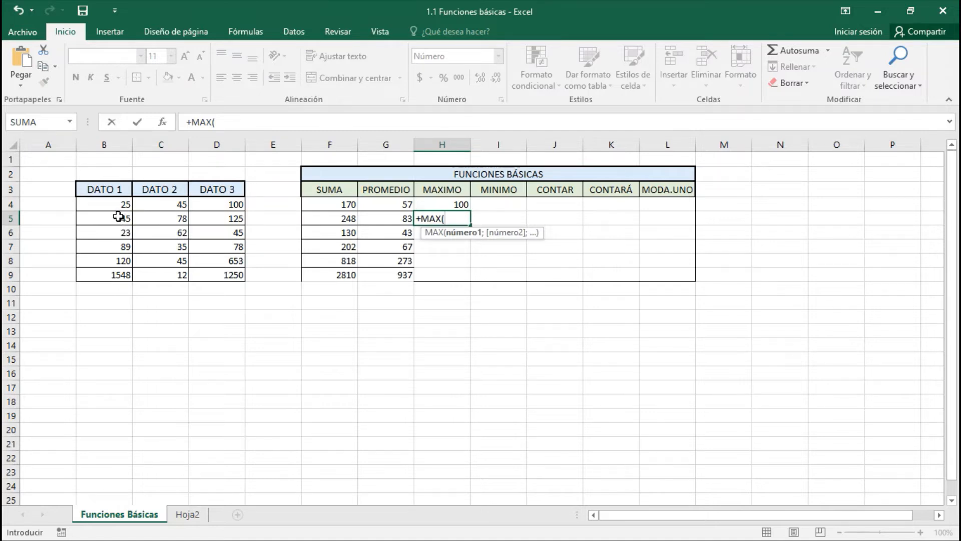
drag(120, 222, 236, 218)
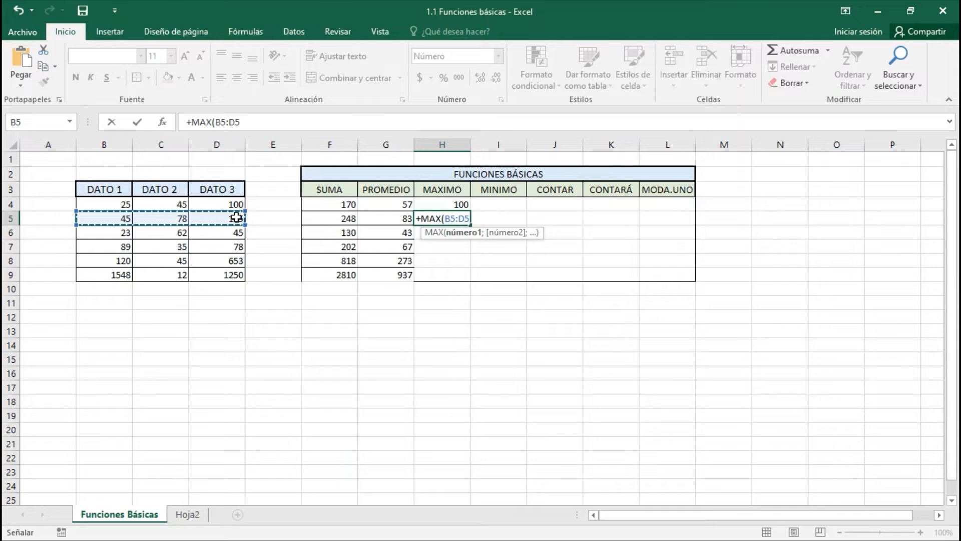
text())
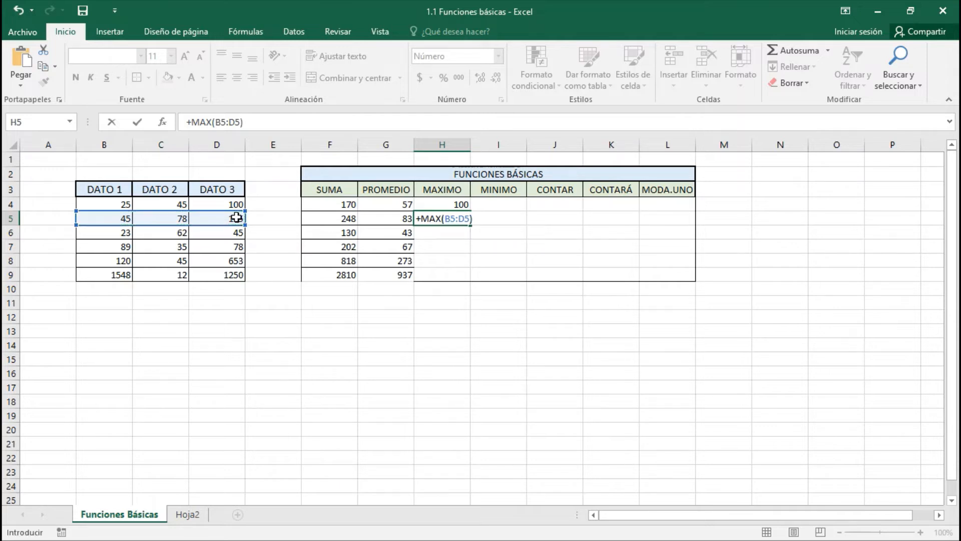
key(Return)
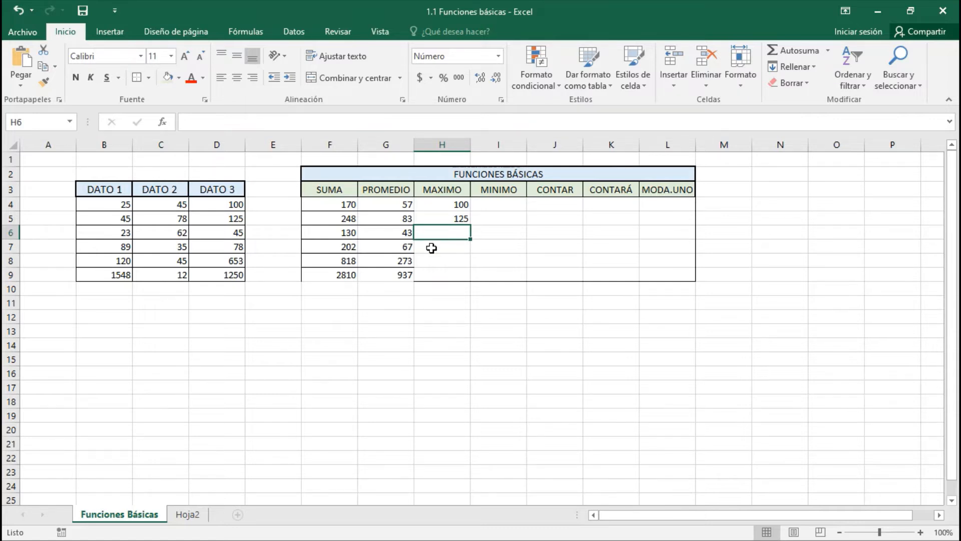
Find the maximum across three separate row ranges in H6 with +MAX(B4:D4;B8:D8;B5:D5).
text(+)
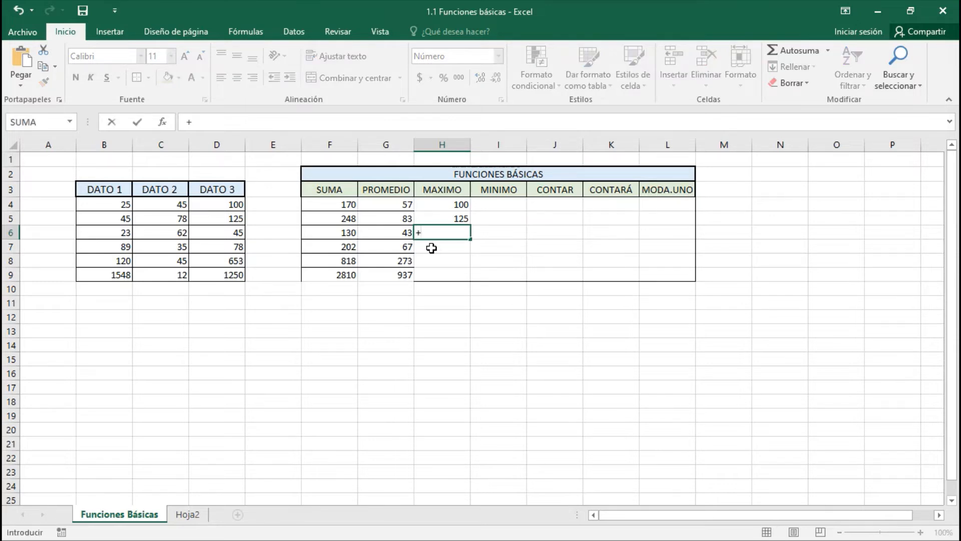
text(max)
key(Tab)
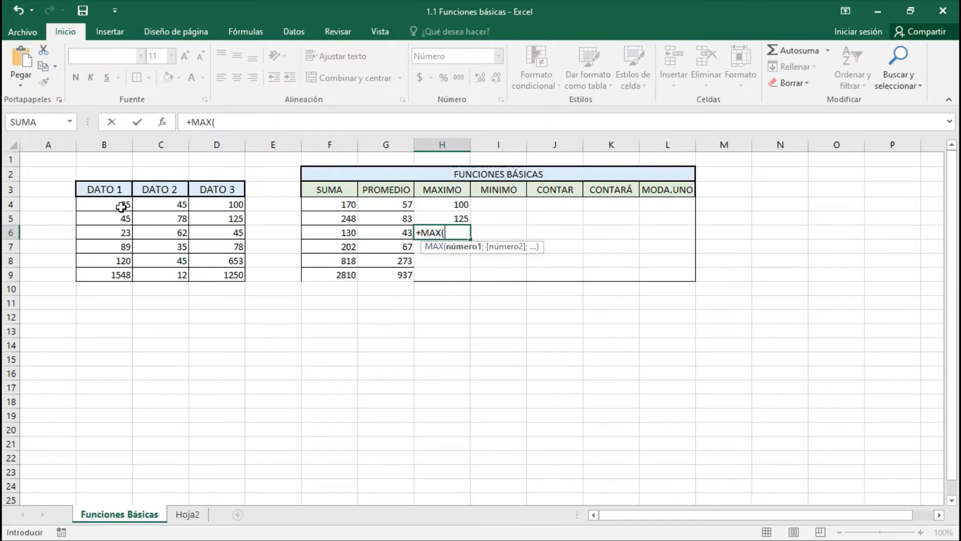
drag(121, 207, 219, 200)
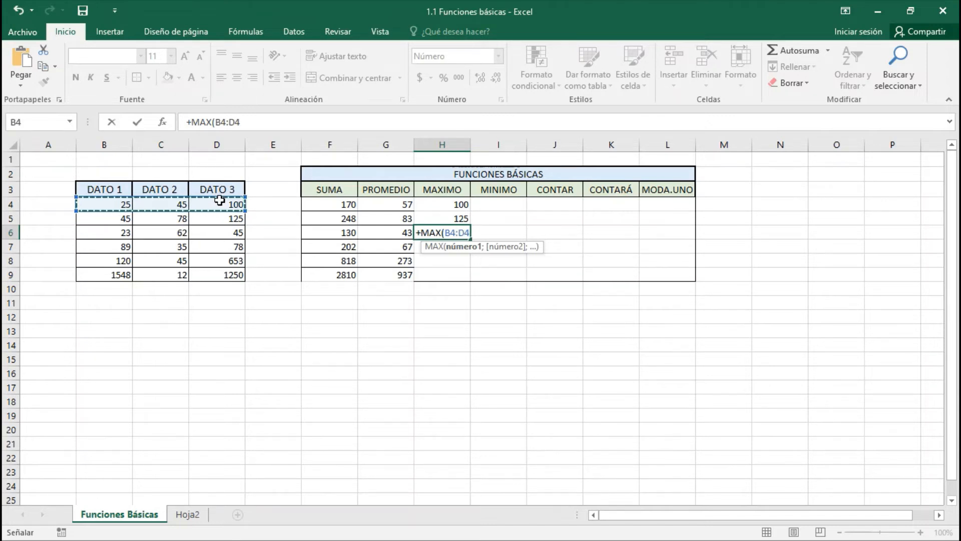
text(;)
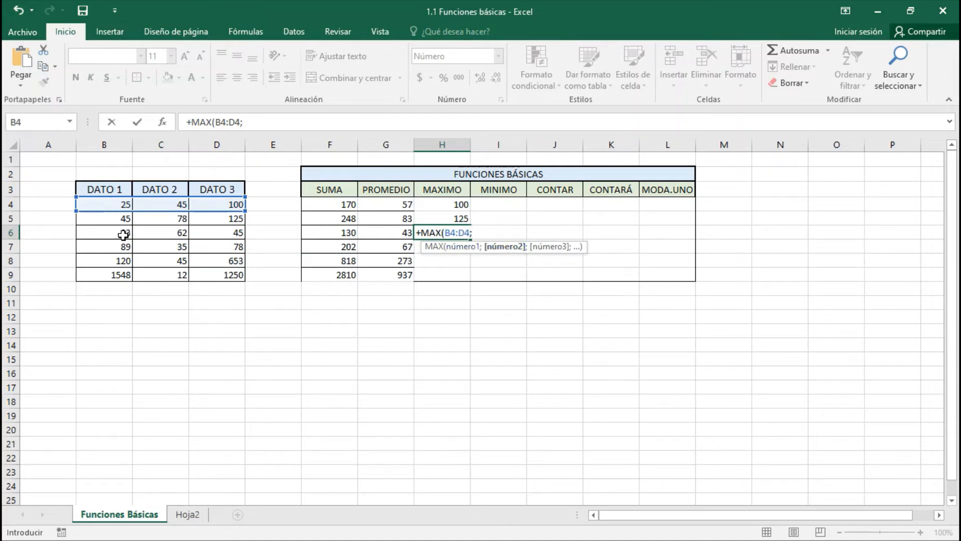
drag(120, 259, 237, 257)
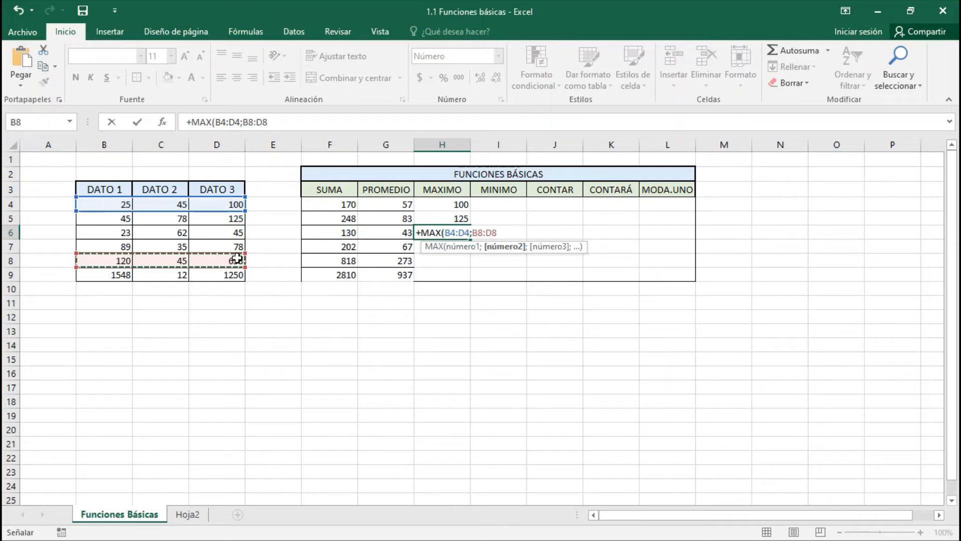
text(;)
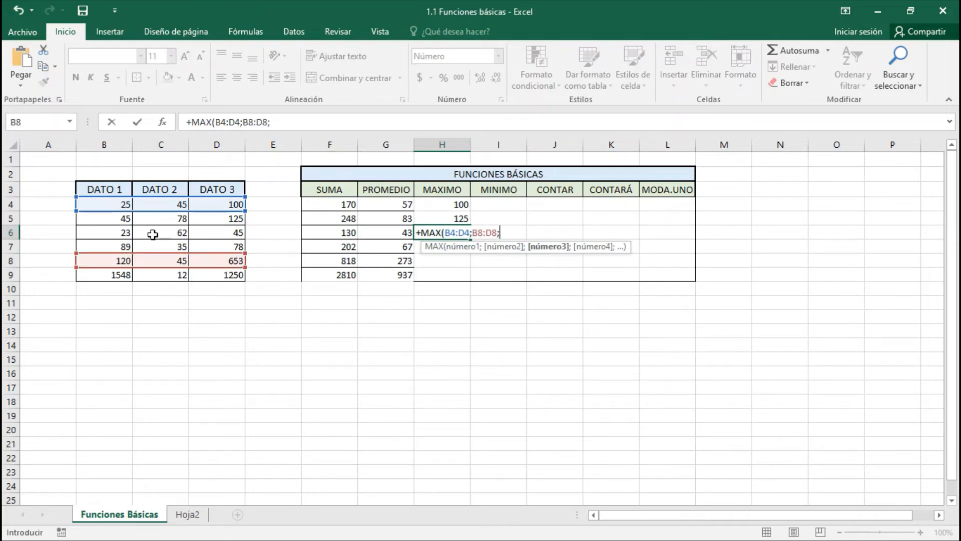
drag(112, 221, 203, 218)
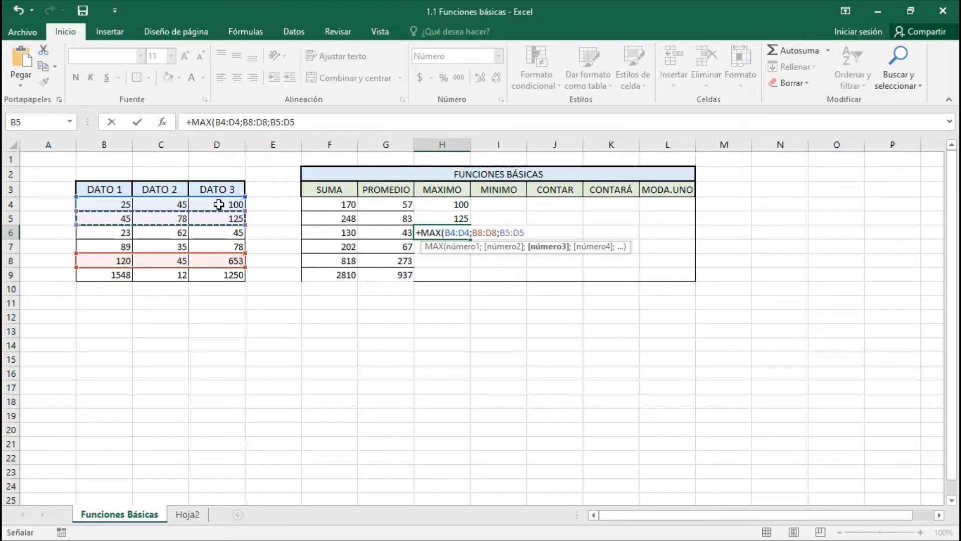
text())
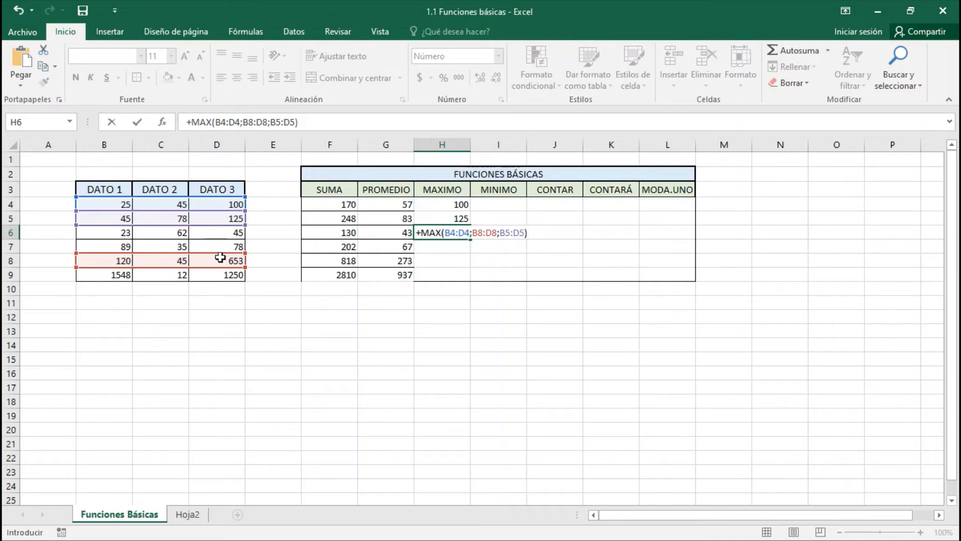
key(Return)
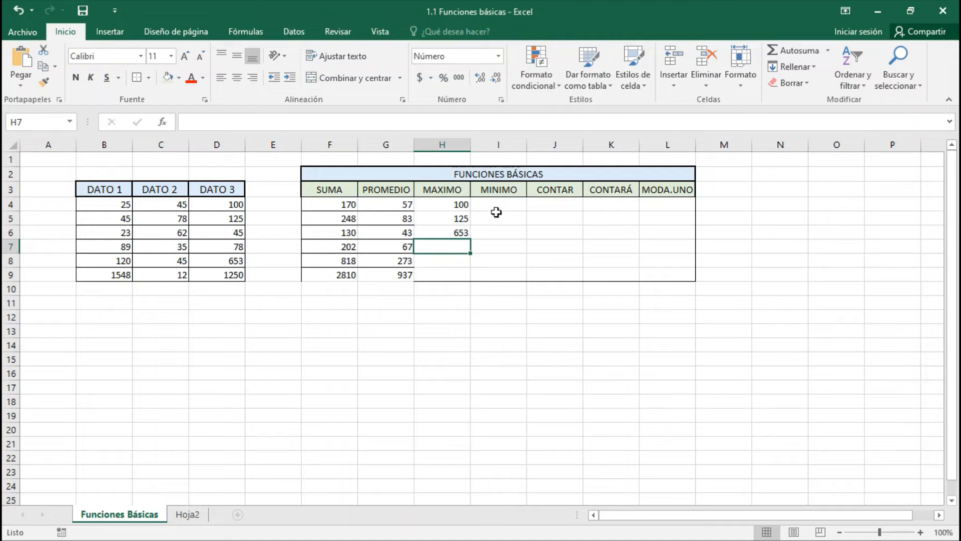
Find the first row's minimum in I4 with +MIN(B4:D4), using the row's data range.
click(495, 206)
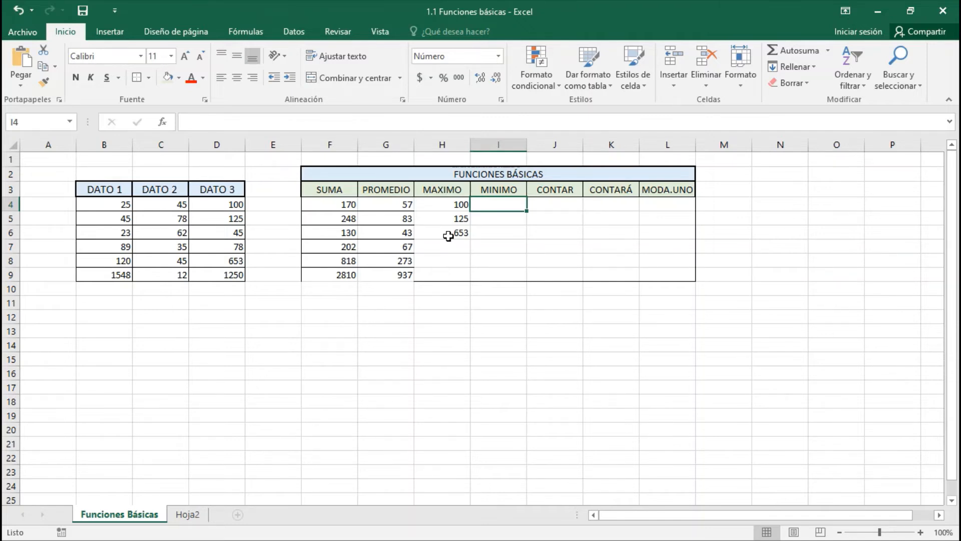
text(+)
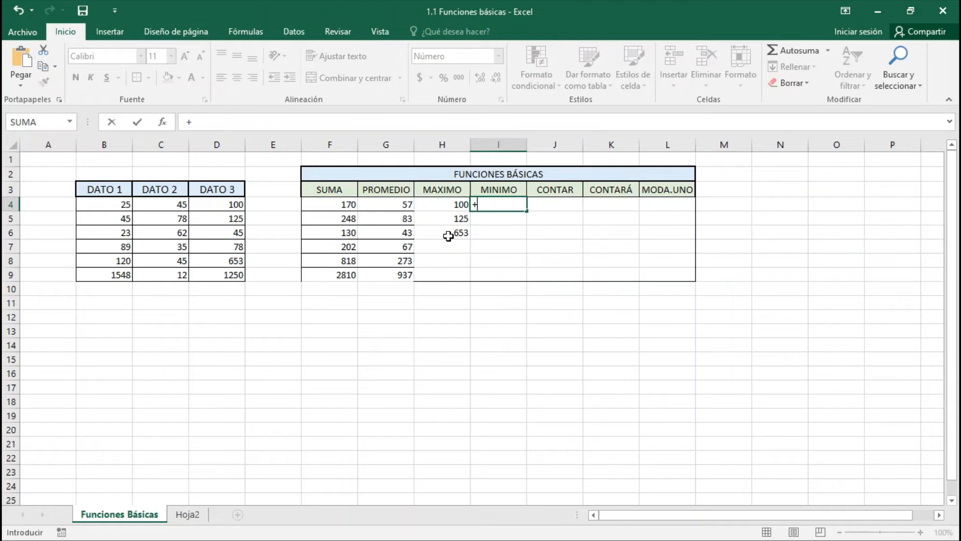
text(min)
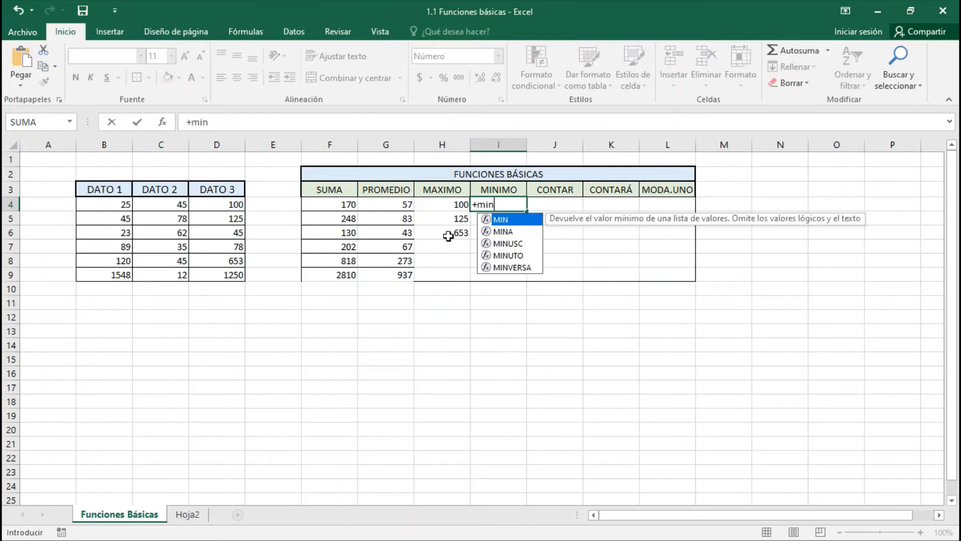
key(Tab)
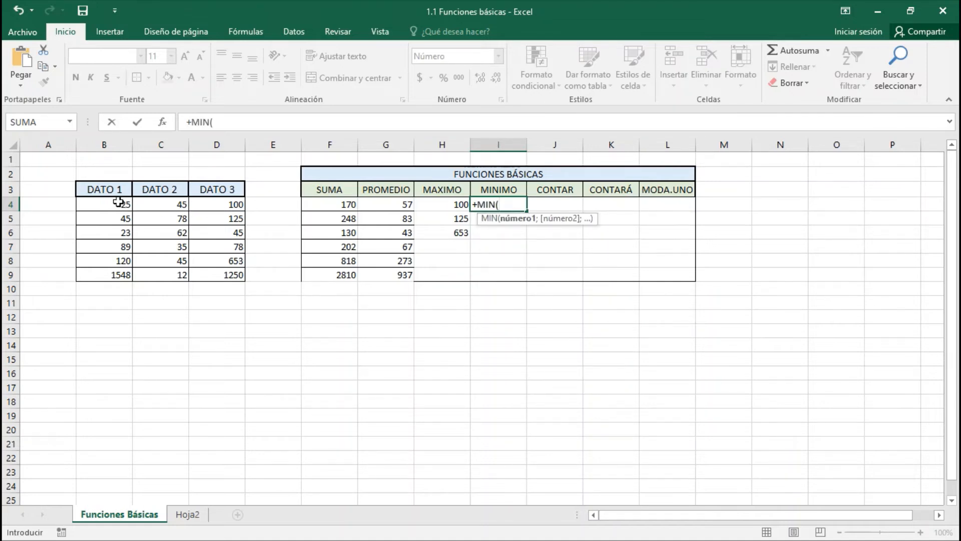
drag(122, 204, 210, 204)
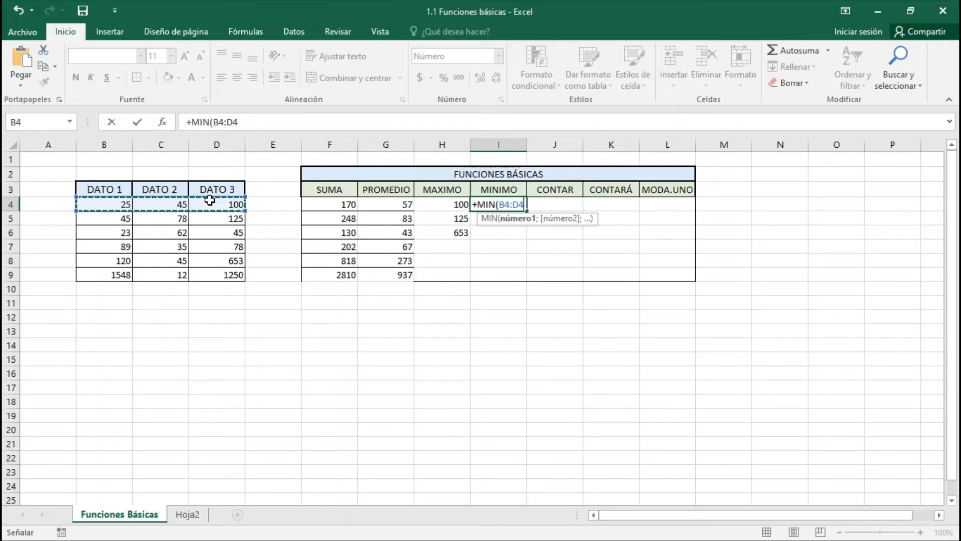
text())
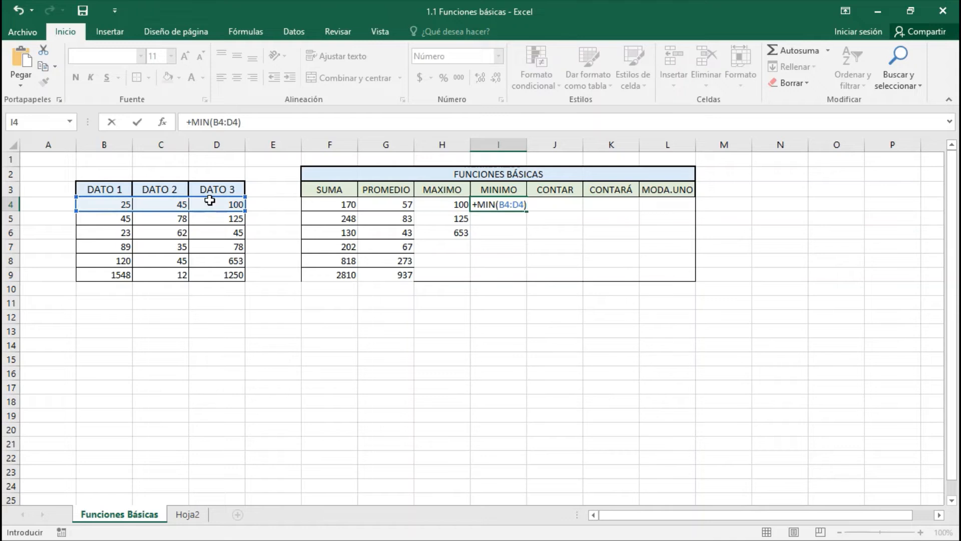
key(Return)
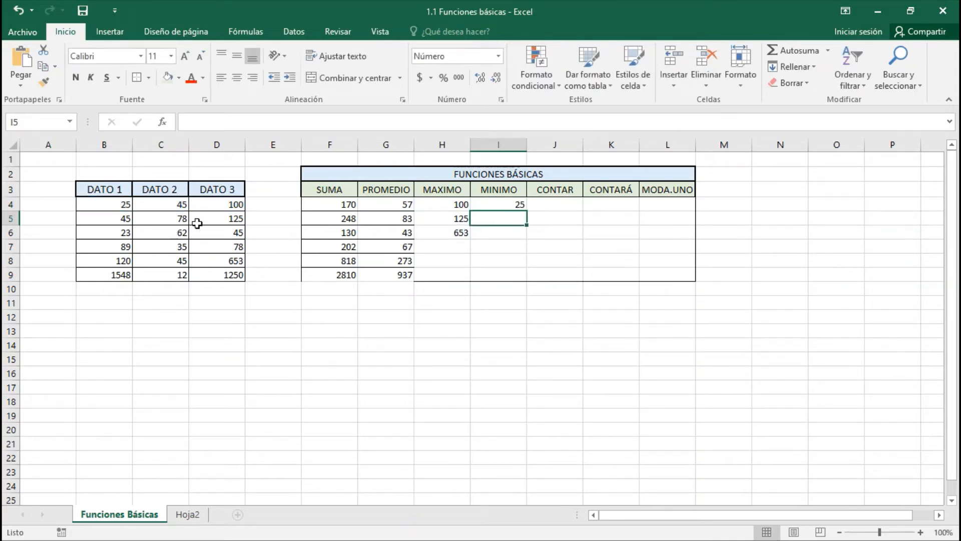
Fill the MINIMO formula from I4 down to I9 and check the copied formula in I5.
click(500, 203)
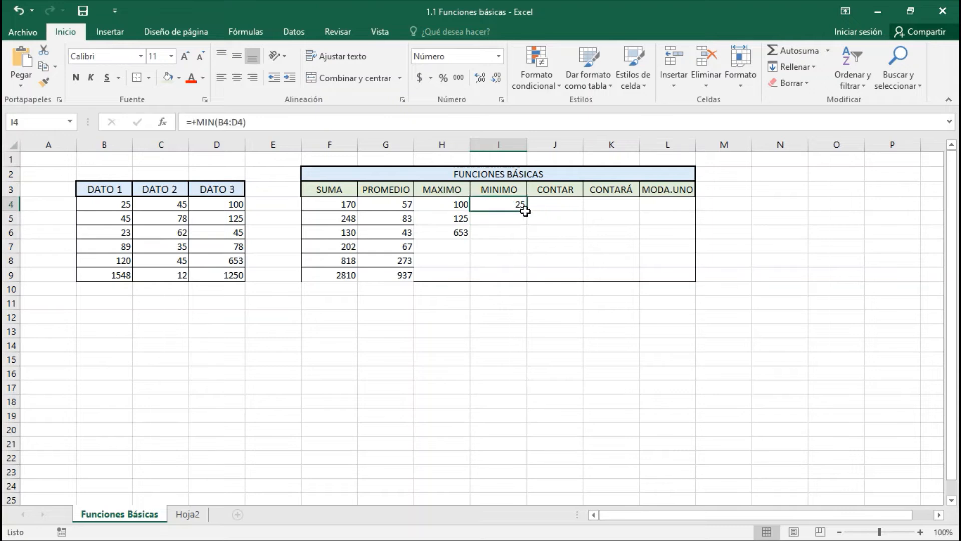
double_click(527, 212)
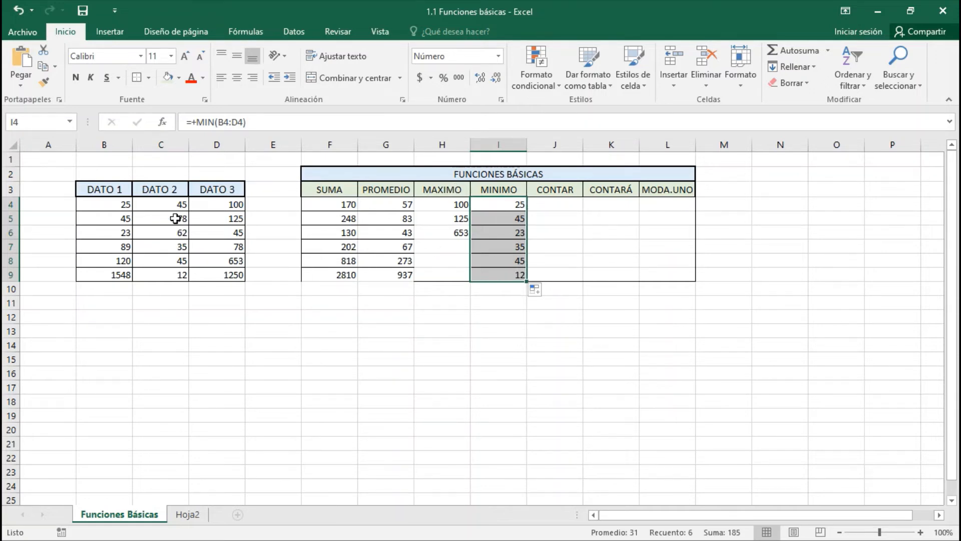
click(491, 224)
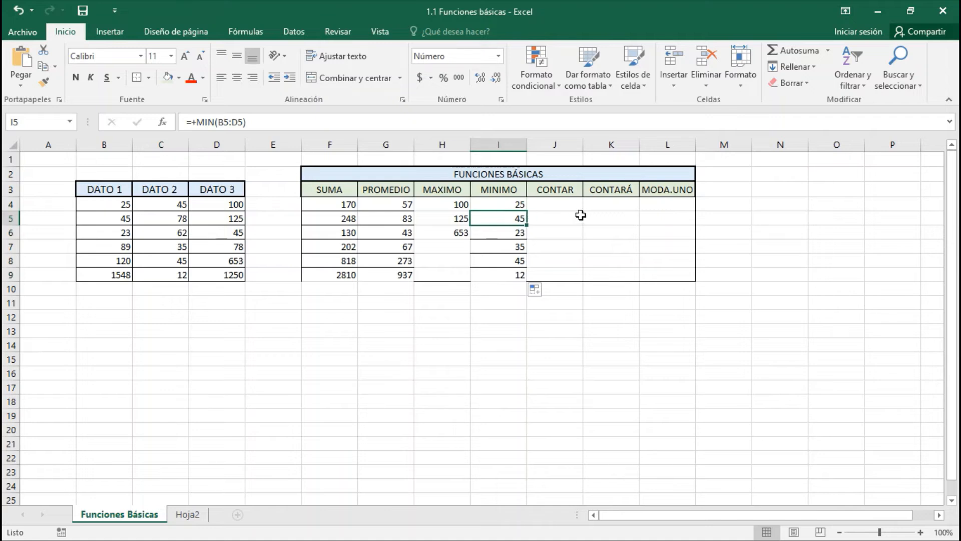
Count the numeric cells of three separate ranges in J4 with +CONTAR(B4:D4;B7:C7;C9:D9).
click(559, 205)
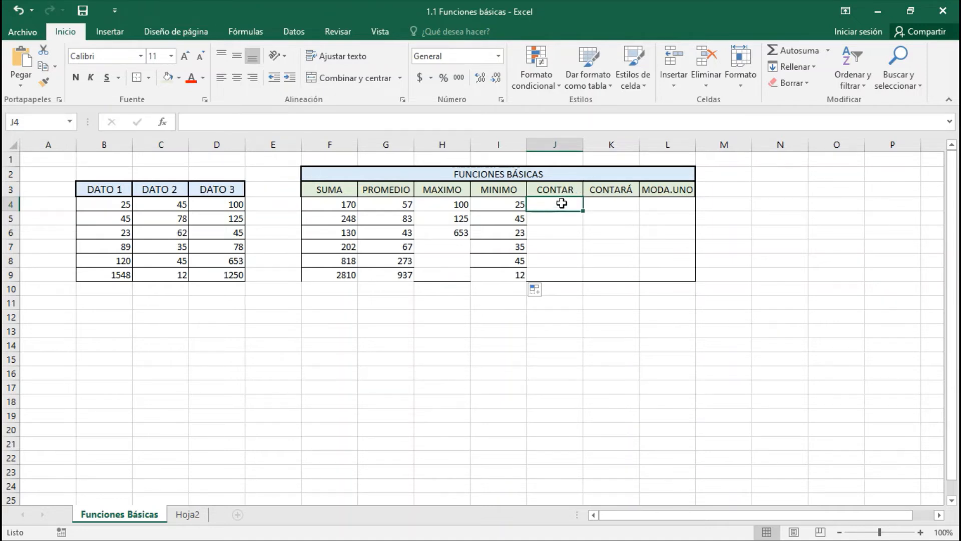
text(+)
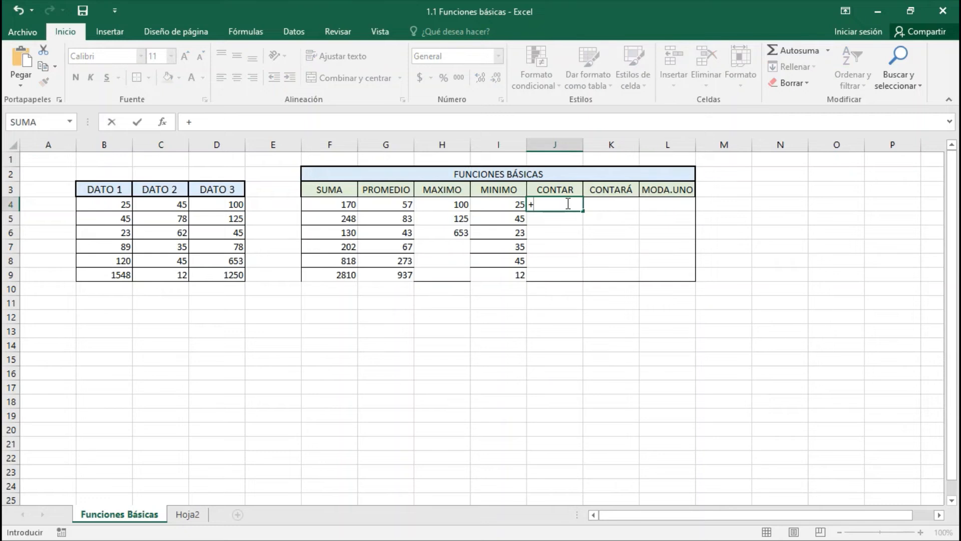
text(conta)
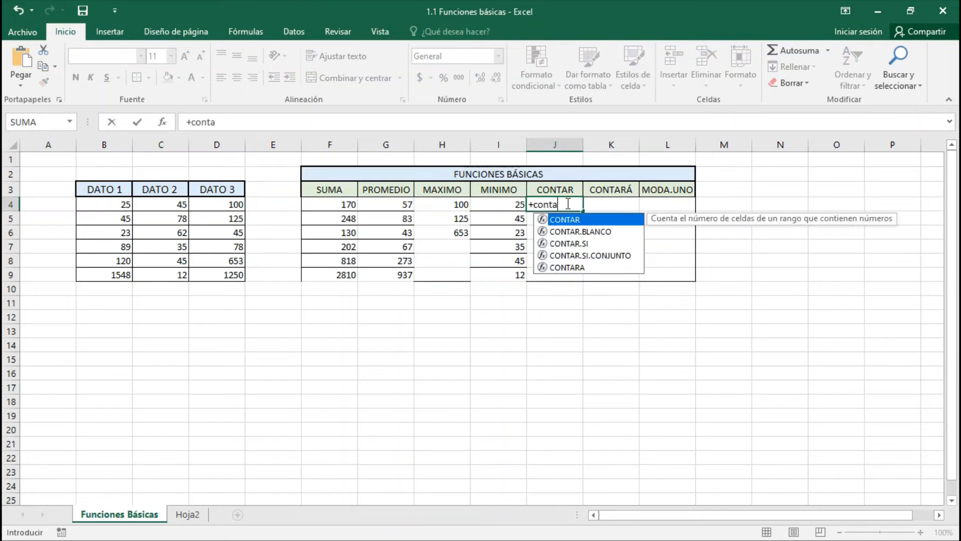
key(Tab)
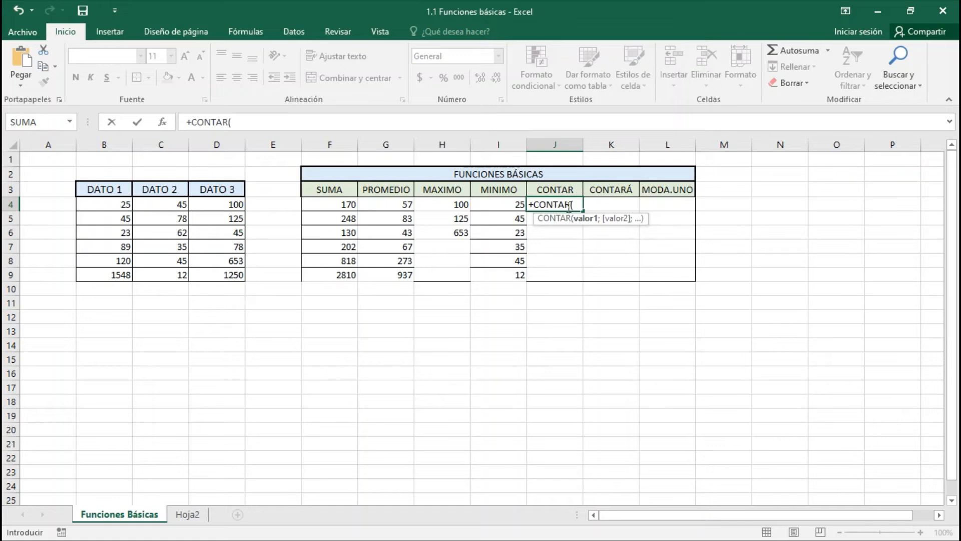
key(BackSpace)
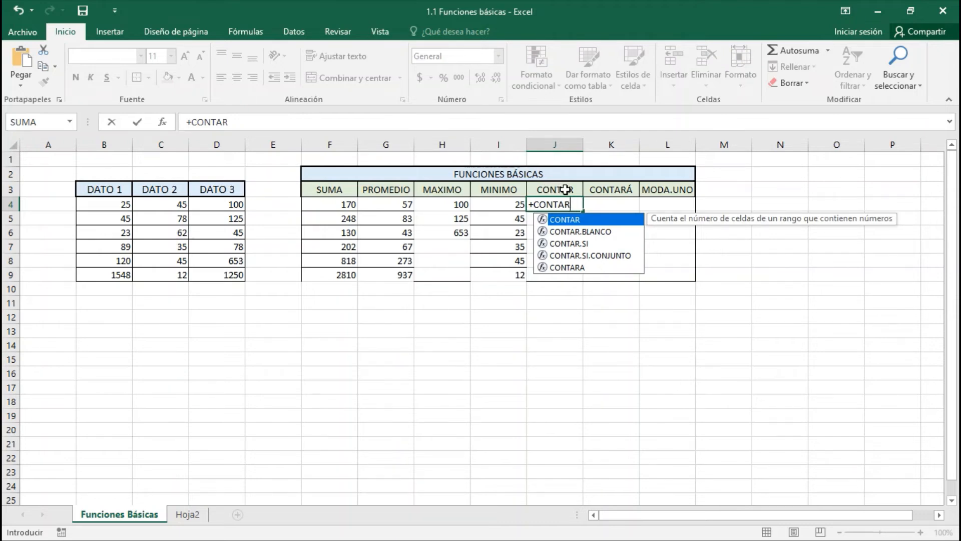
text(()
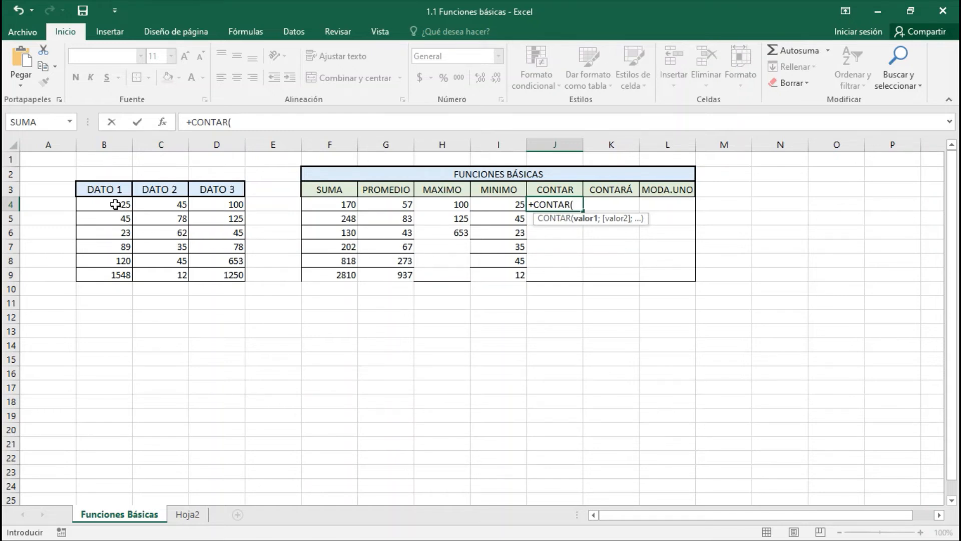
drag(114, 205, 223, 205)
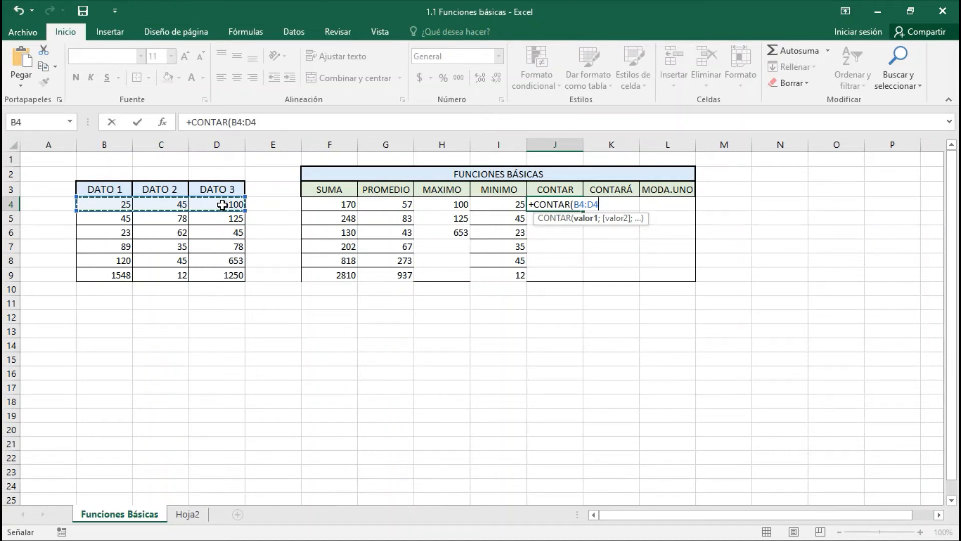
text(;)
drag(121, 247, 149, 246)
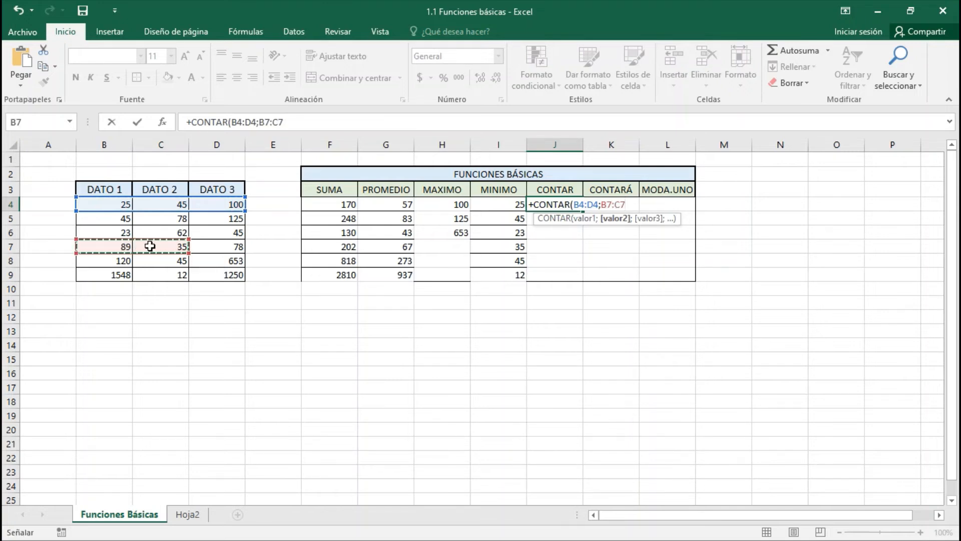
text(;)
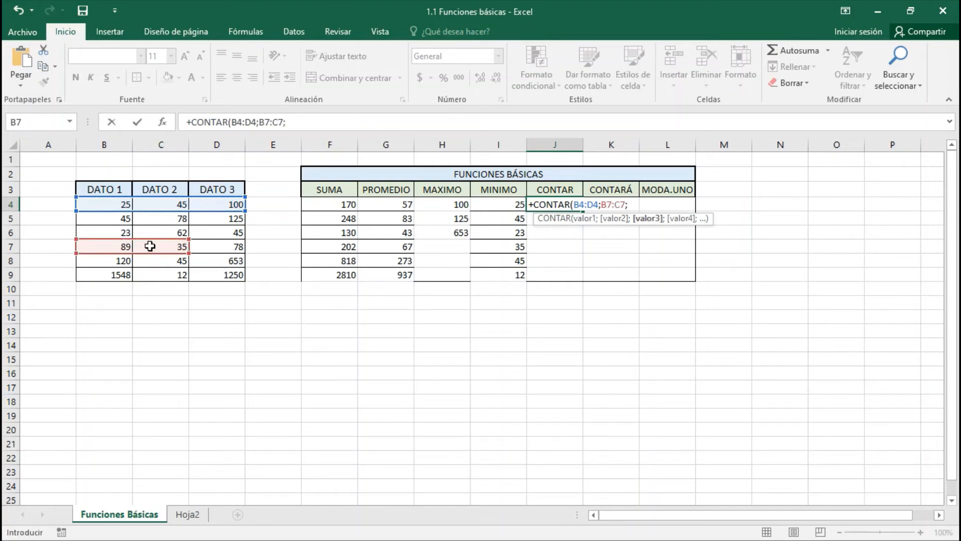
drag(159, 275, 219, 279)
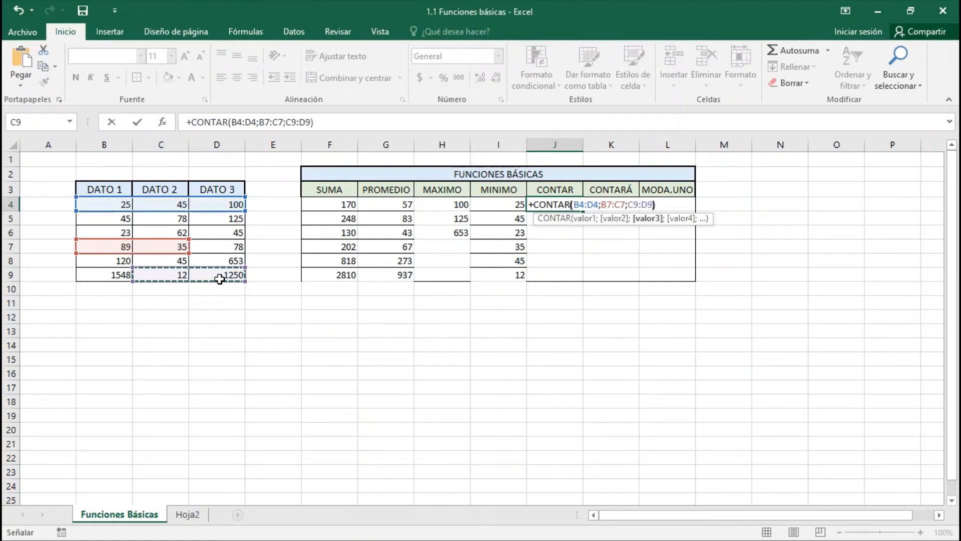
text())
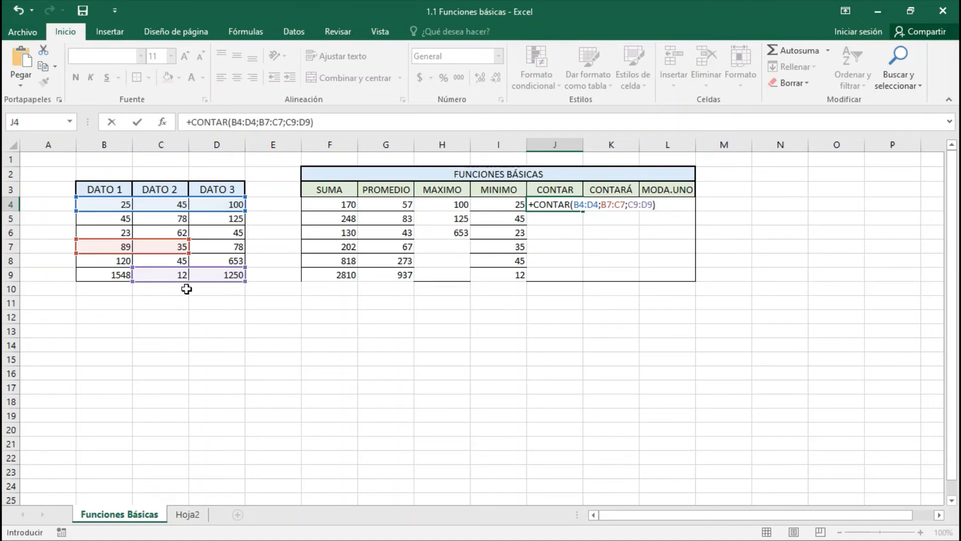
key(Return)
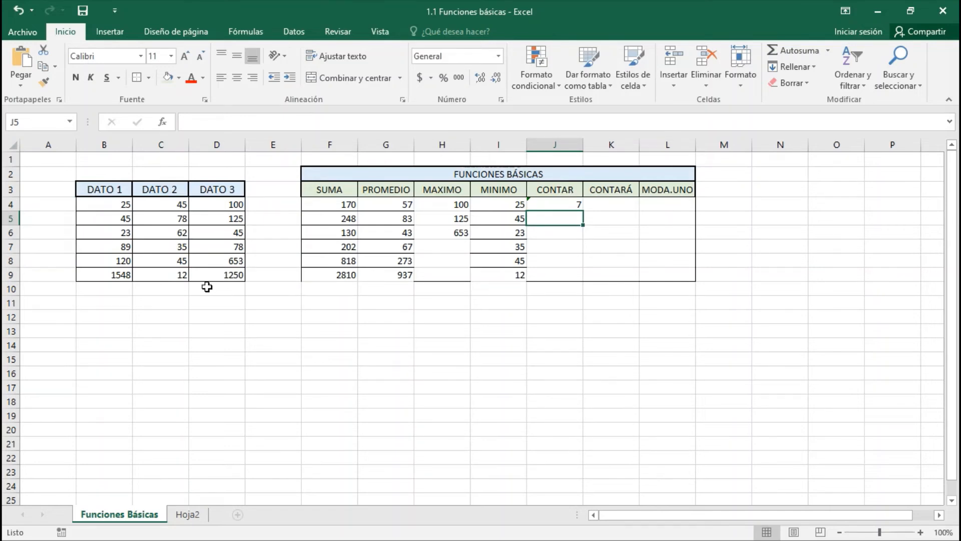
Count the numeric cells of the whole data table in J5 with the CONTAR function over B4:D9.
text(+)
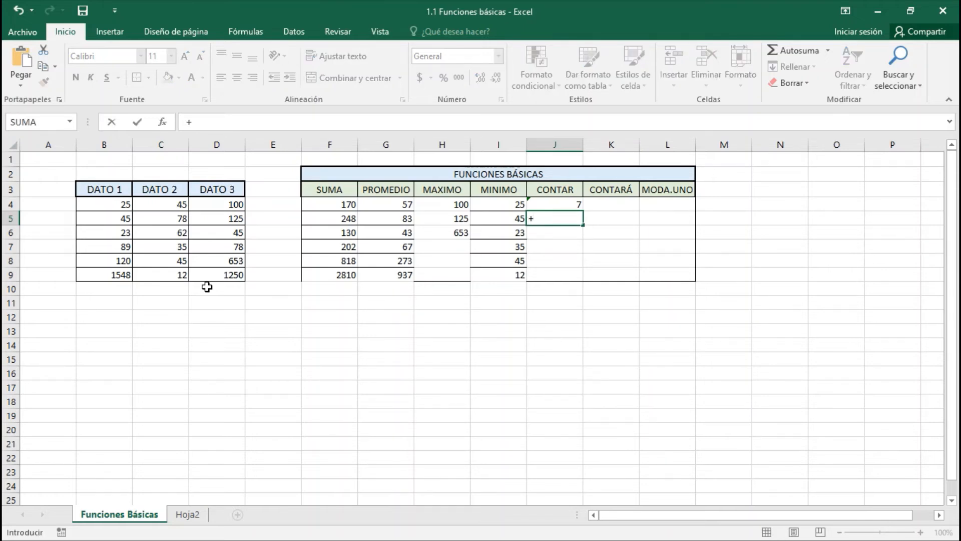
text(contar)
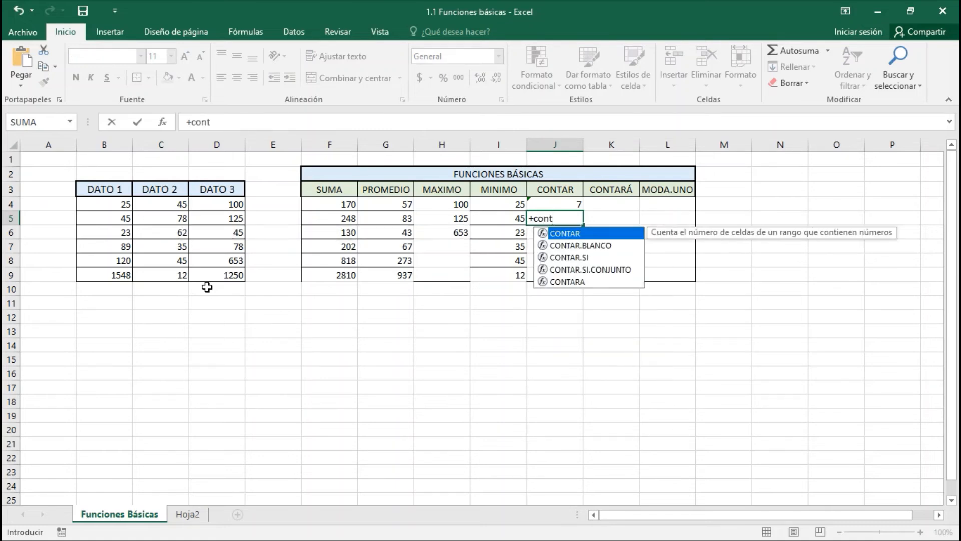
key(Tab)
mouse_move(110, 207)
mouse_down()
mouse_move(187, 216)
mouse_move(225, 272)
mouse_up()
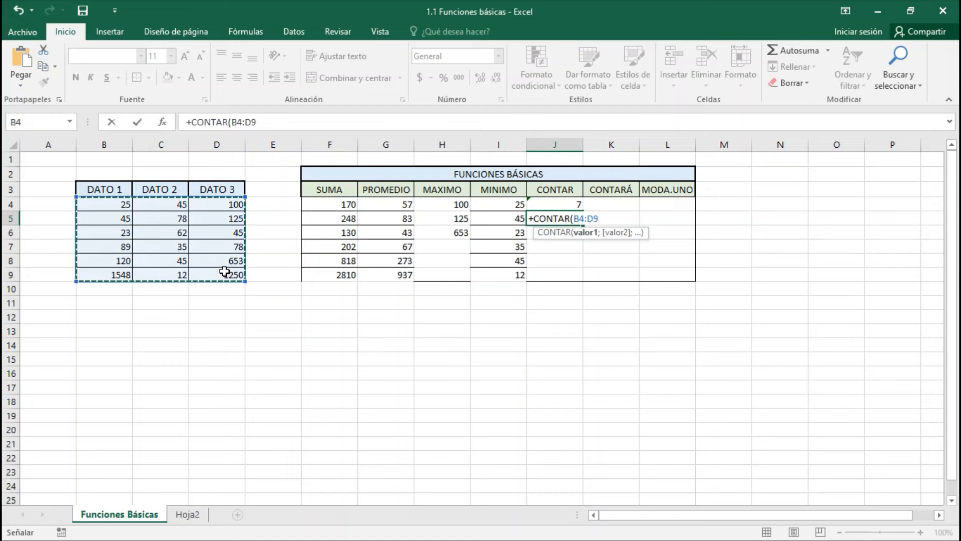
key(Return)
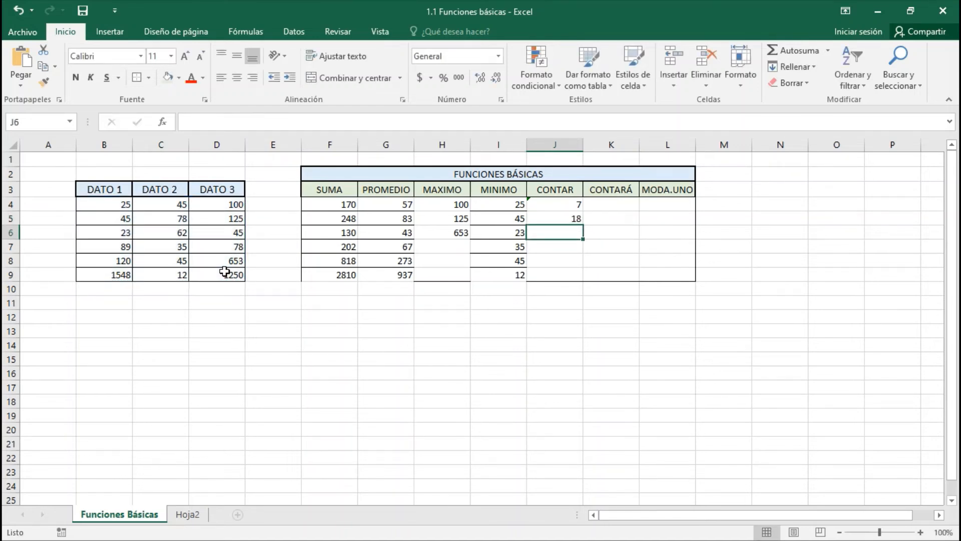
Clear the value in C9 to test how the CONTAR formulas react, and undo the deletion.
click(170, 276)
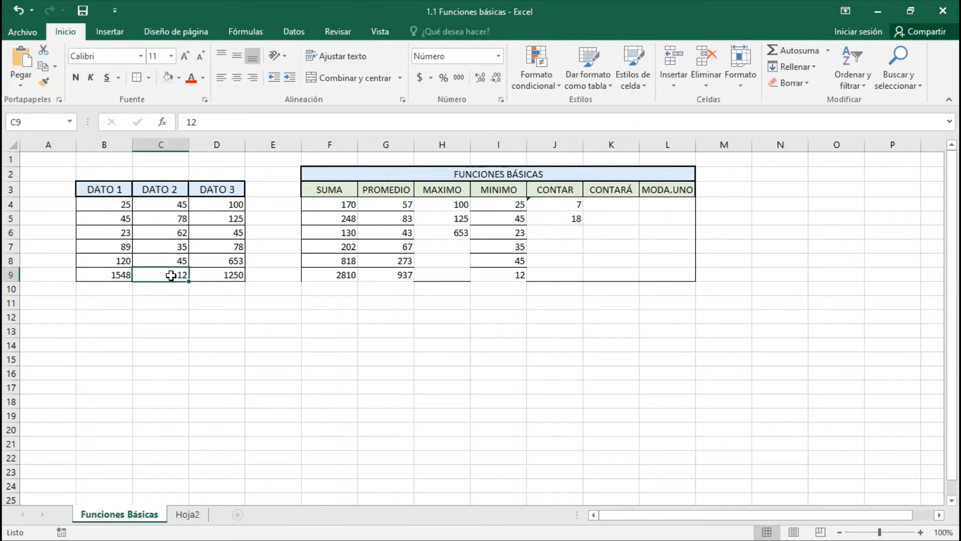
key(Delete)
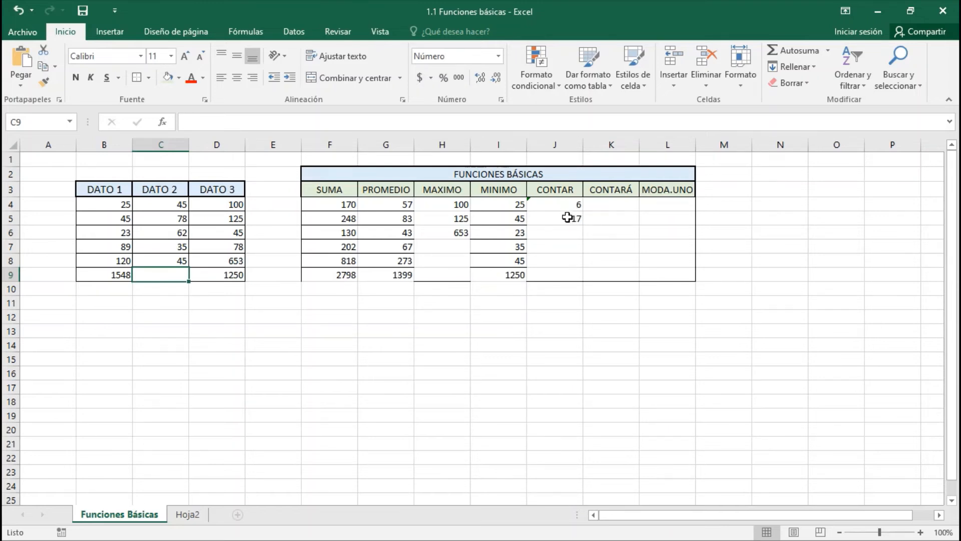
key(ctrl+z)
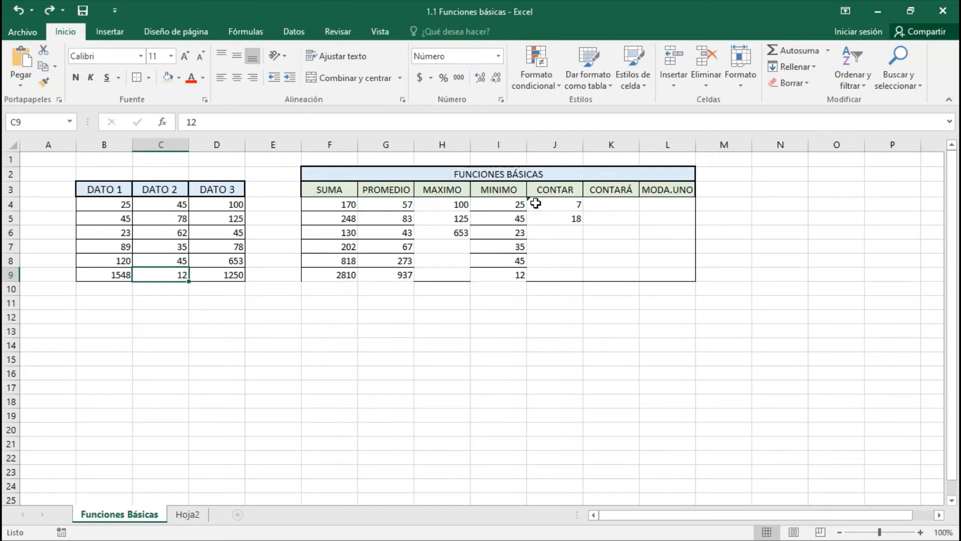
Count the non-empty cells of the whole data table in K4 with +CONTARA(B4:D9).
click(609, 205)
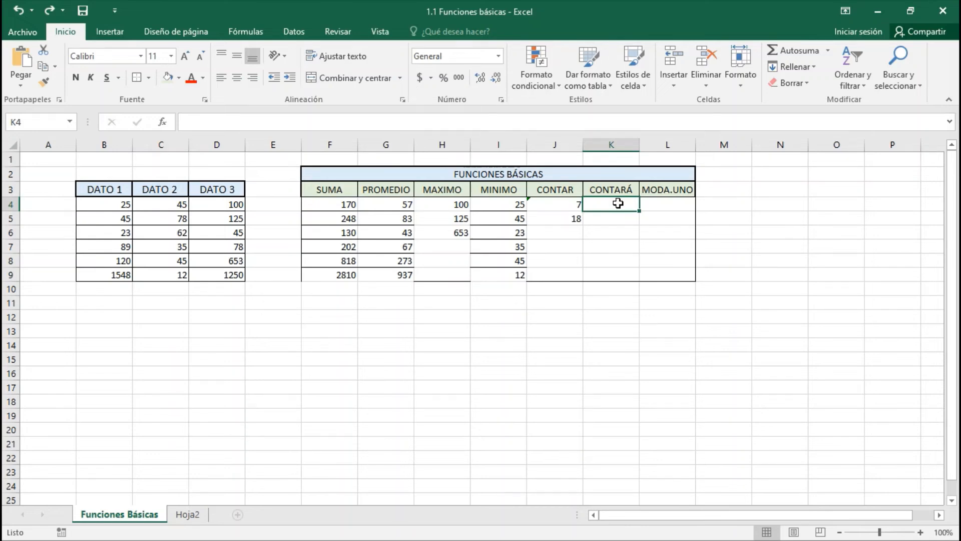
text(+)
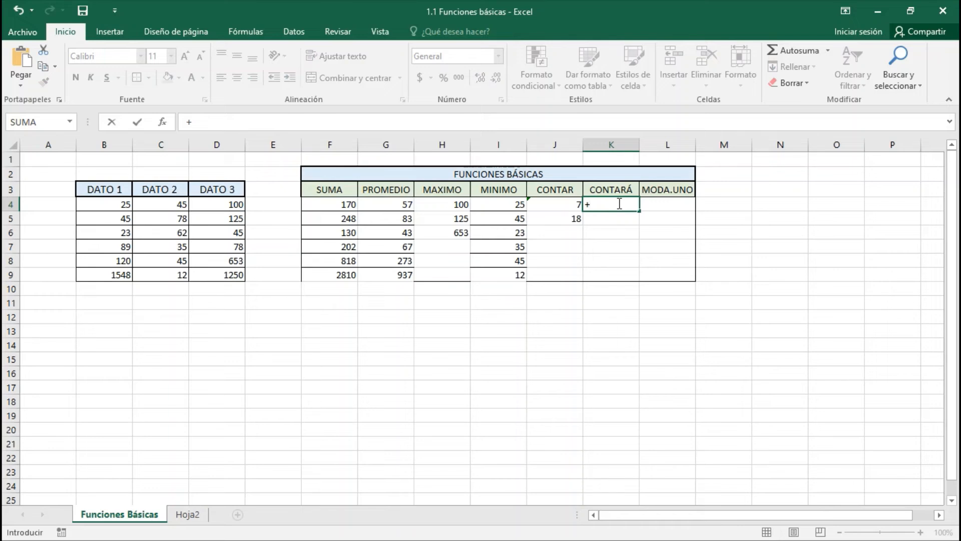
text(con)
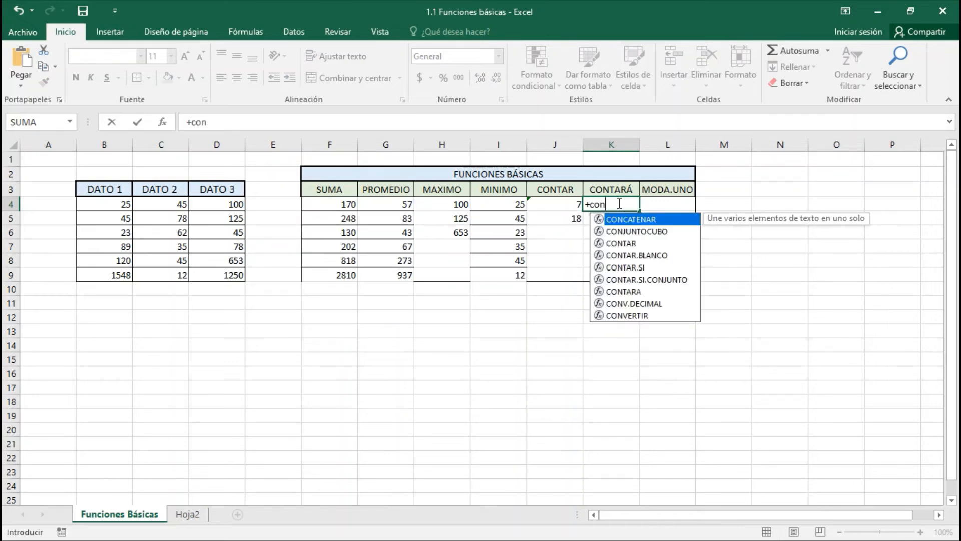
key(Down)
key(Down)
key(Down)
key(Down)
key(Down)
key(Down)
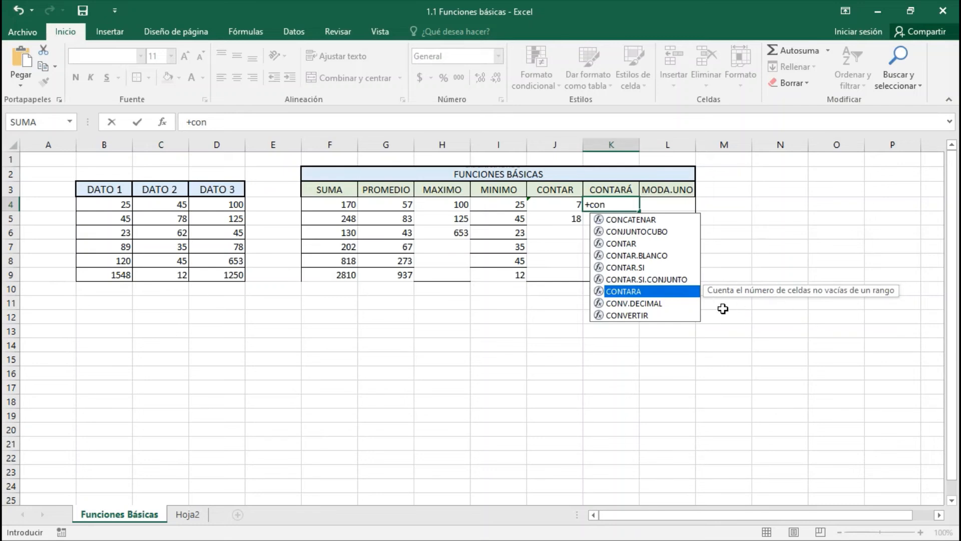
double_click(657, 291)
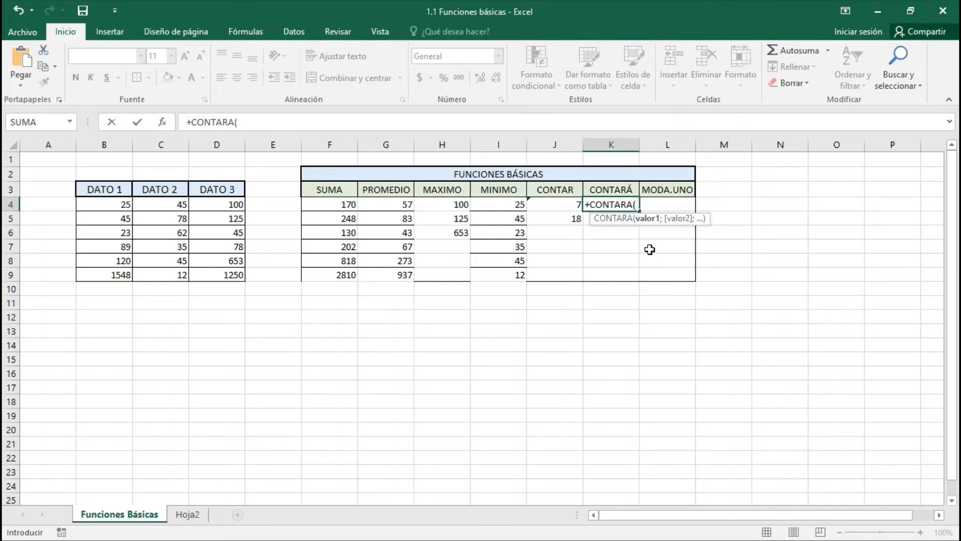
drag(121, 204, 225, 274)
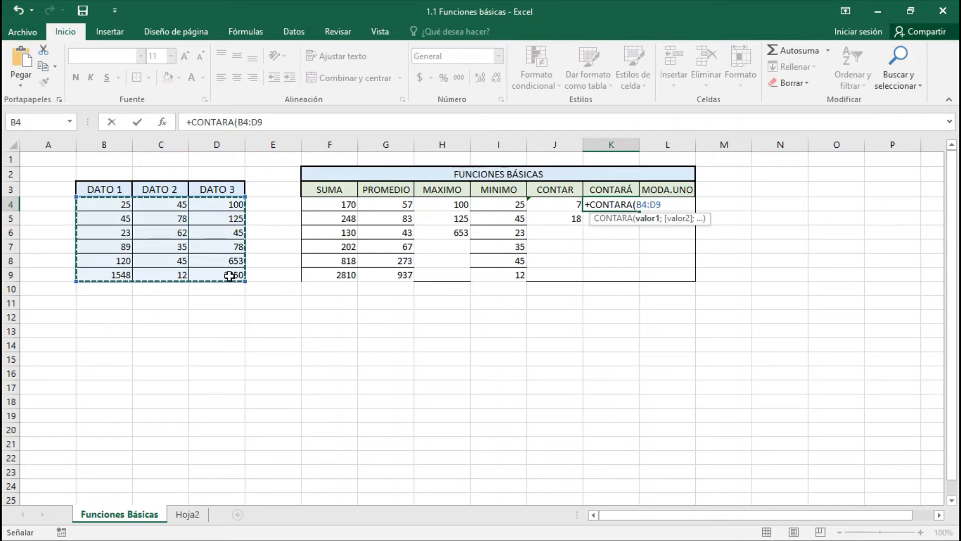
key(ctrl+Return)
key(Return)
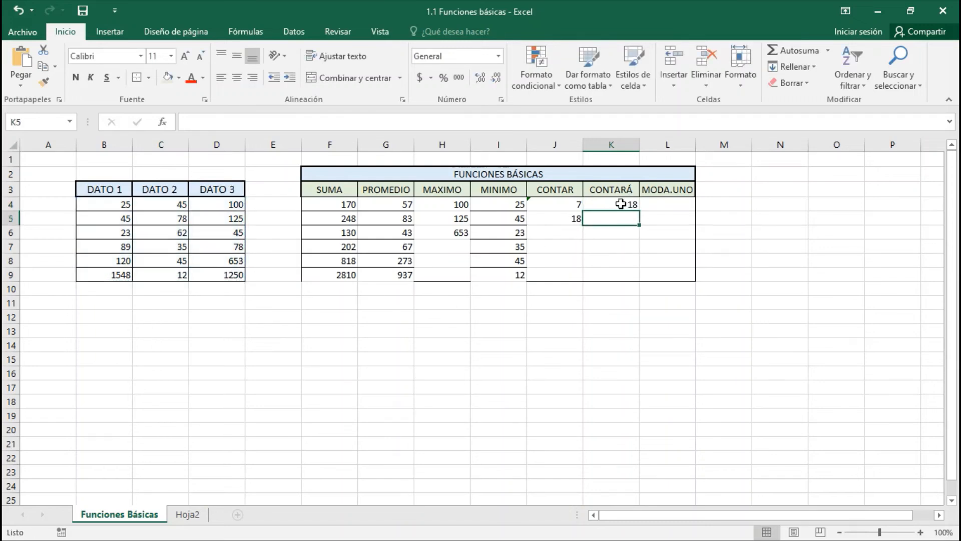
Replace the value in C9 with a blank space to compare how CONTAR and CONTARA treat it.
click(176, 276)
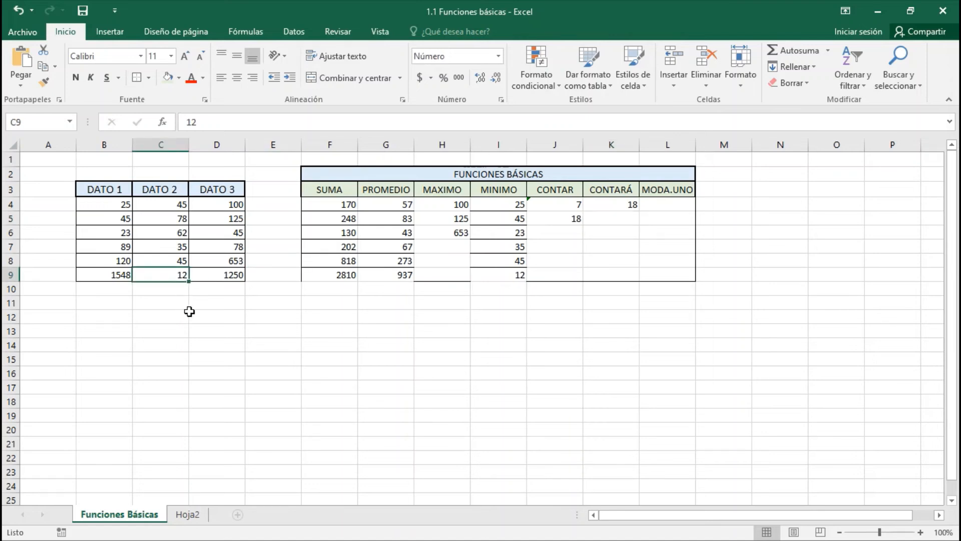
key(Delete)
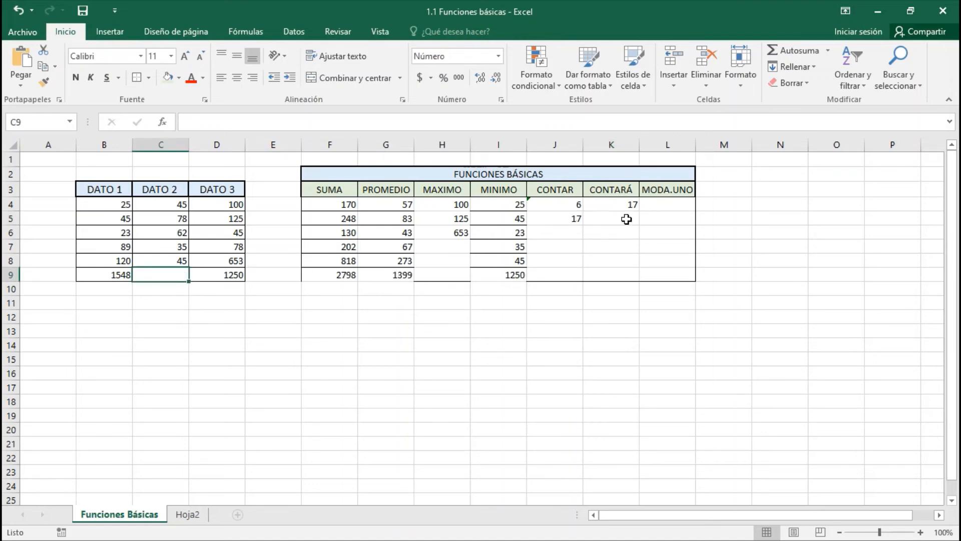
click(212, 120)
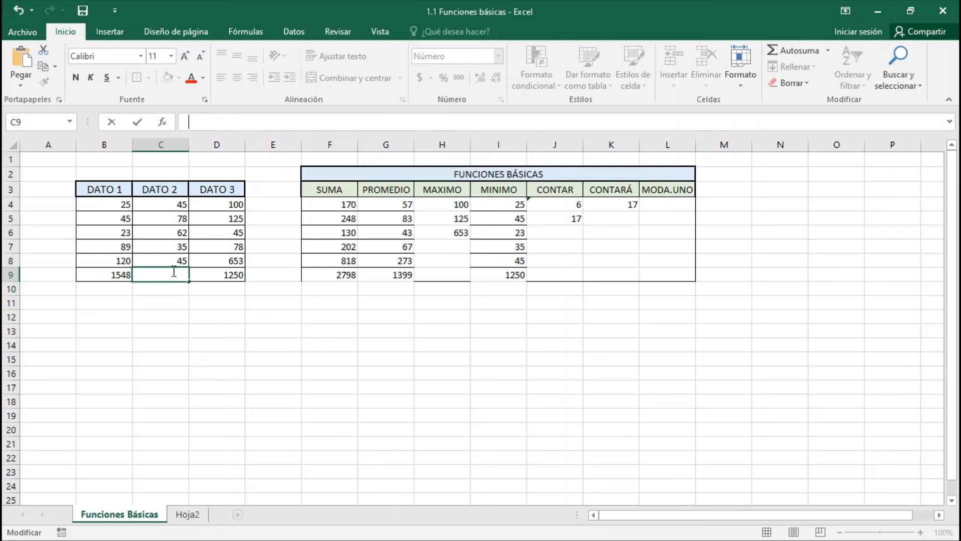
key(Return)
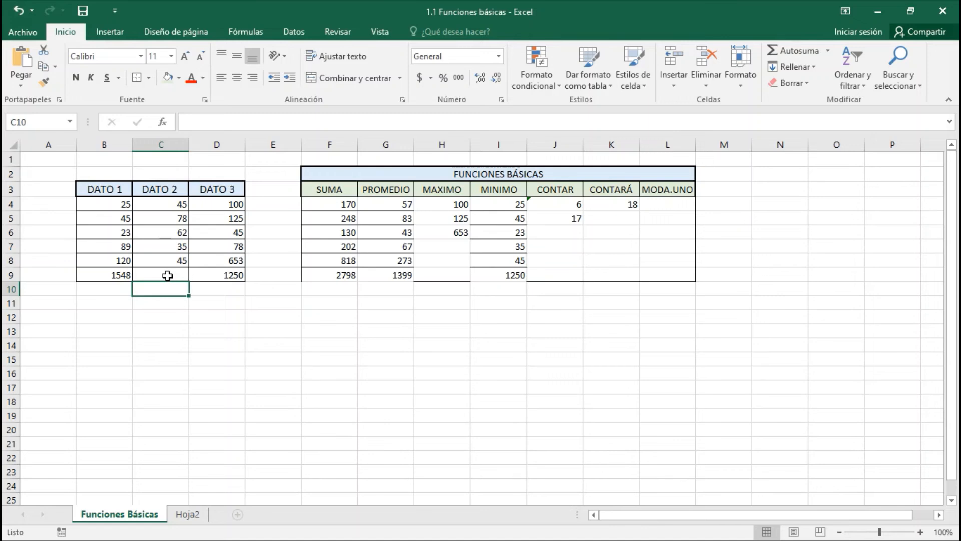
Remove the blank space from C9 and undo the changes to restore its original value.
click(164, 275)
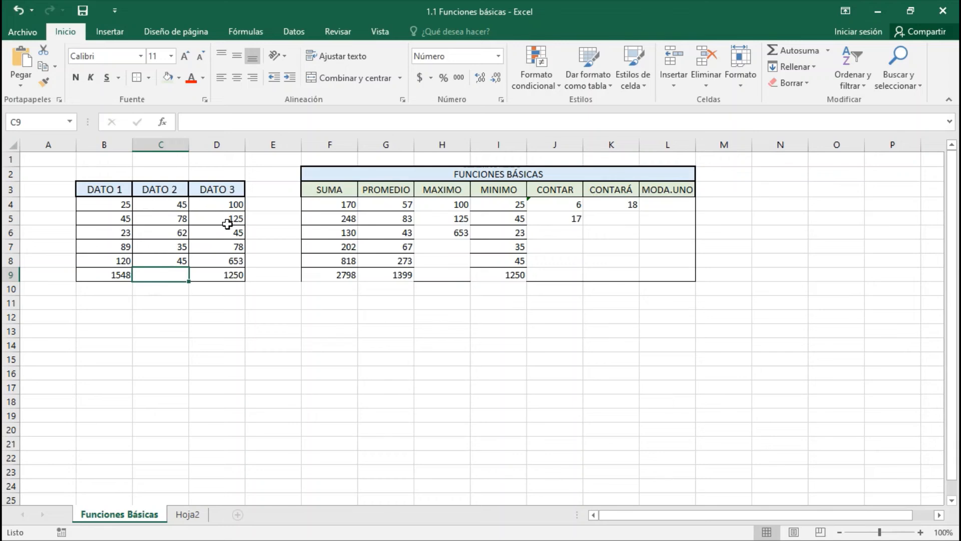
click(220, 122)
key(Return)
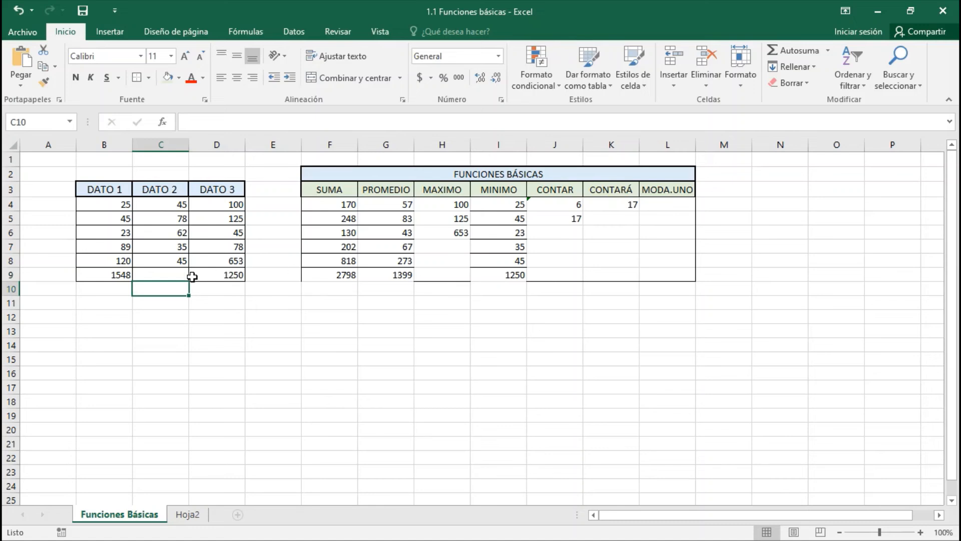
key(ctrl+z)
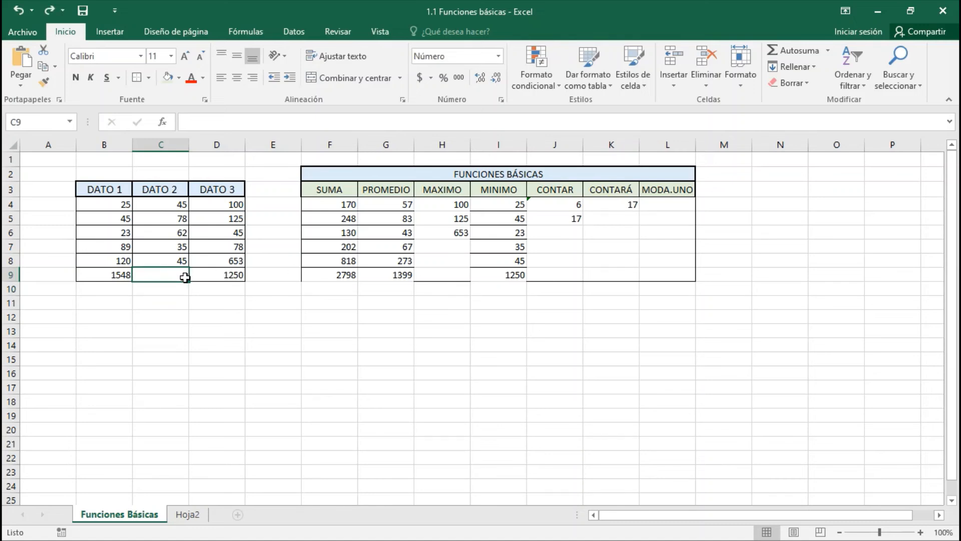
key(ctrl+z)
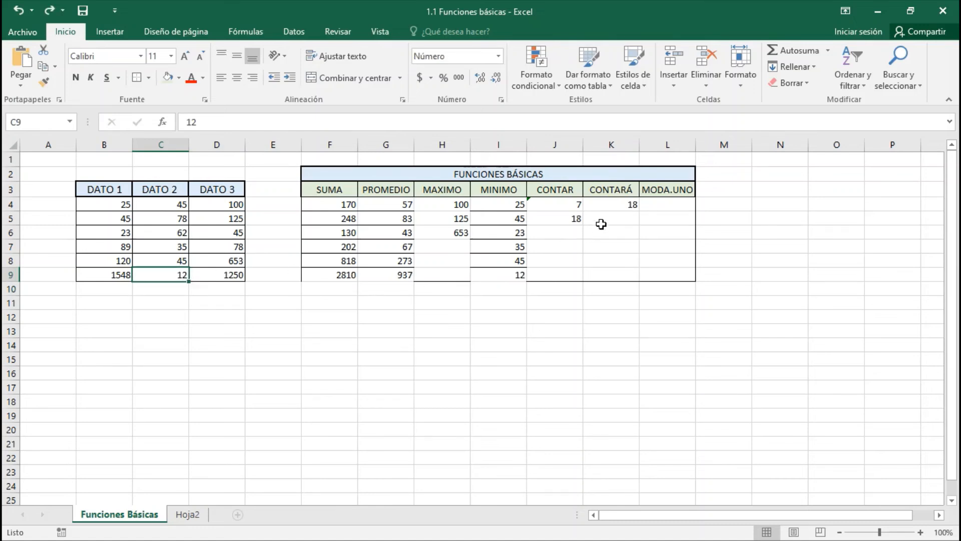
Count the text header cells DATO 1 to DATO 3 in K5 with +CONTARA(B3:D3).
click(614, 219)
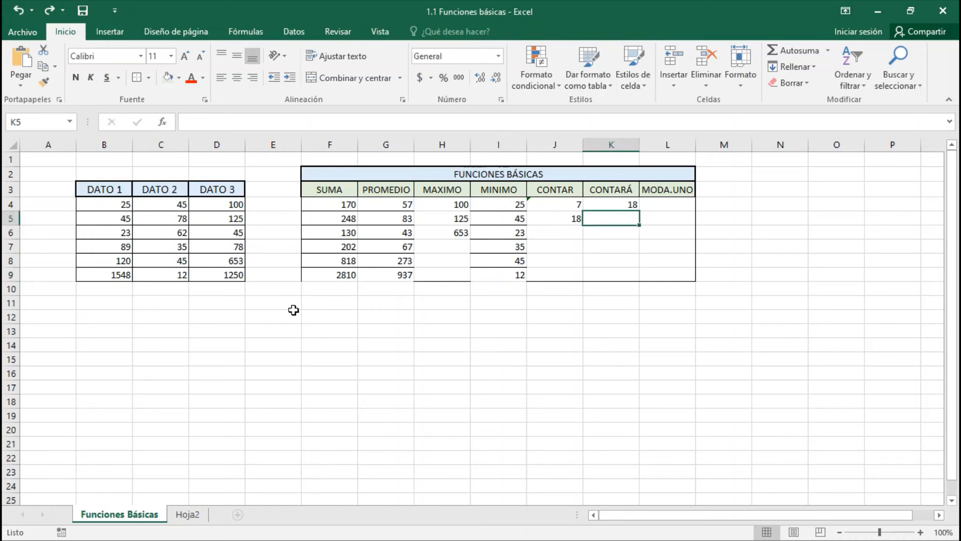
text(+con)
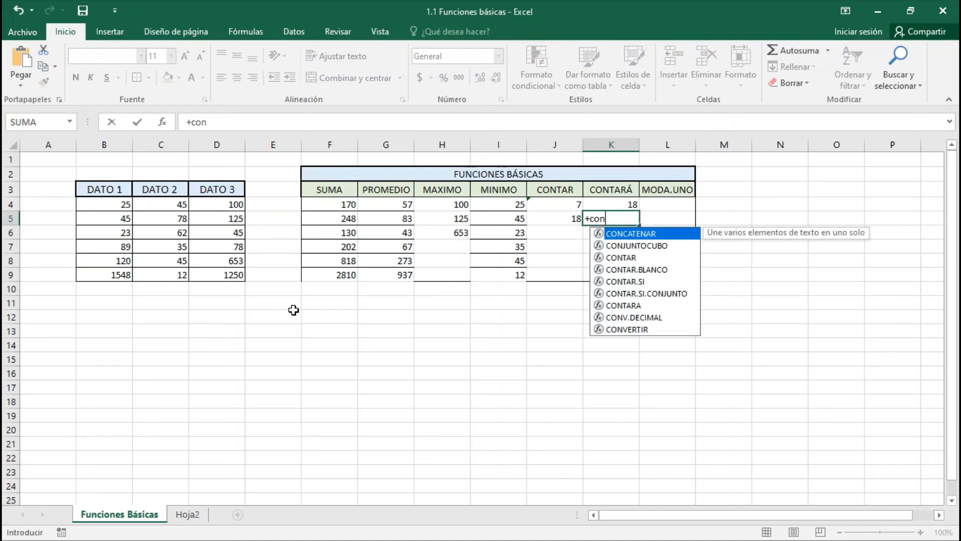
text(t)
key(Down)
key(Down)
key(Down)
key(Down)
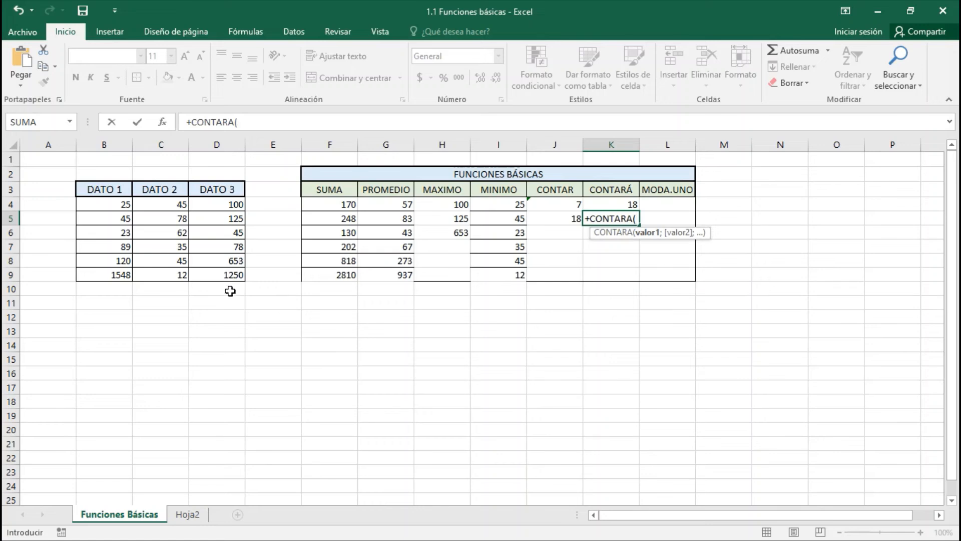
drag(113, 188, 230, 186)
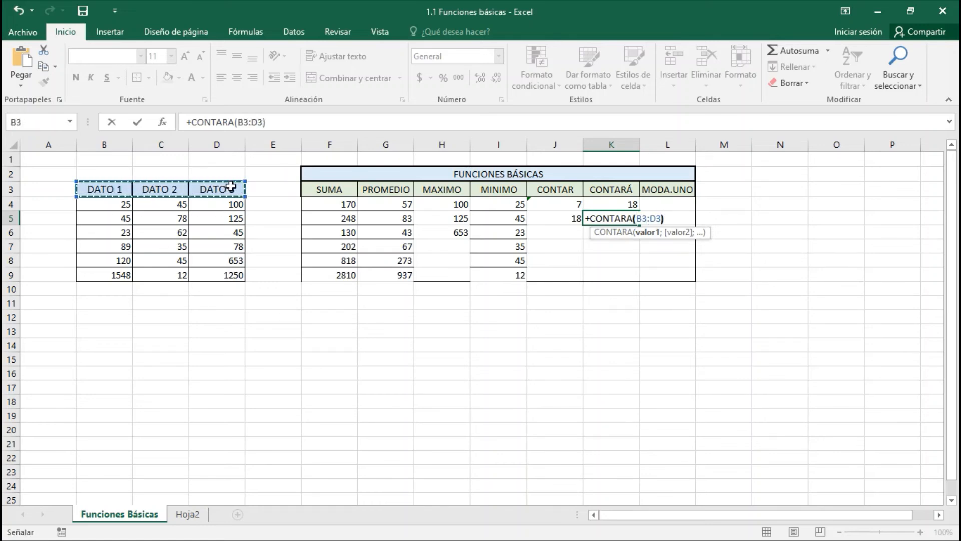
key(Return)
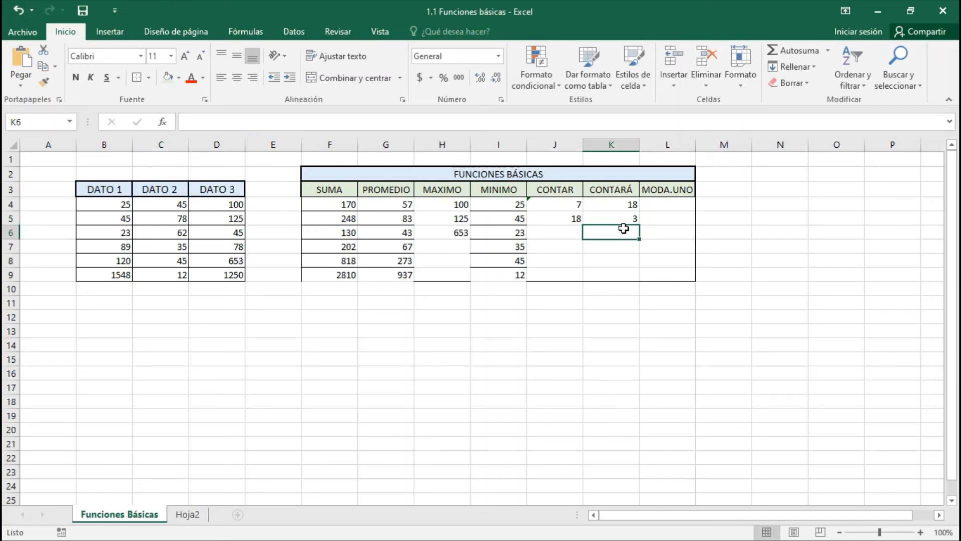
Find the most frequent value of the first data row in L4 with +MODA.UNO(B4:D4).
click(668, 202)
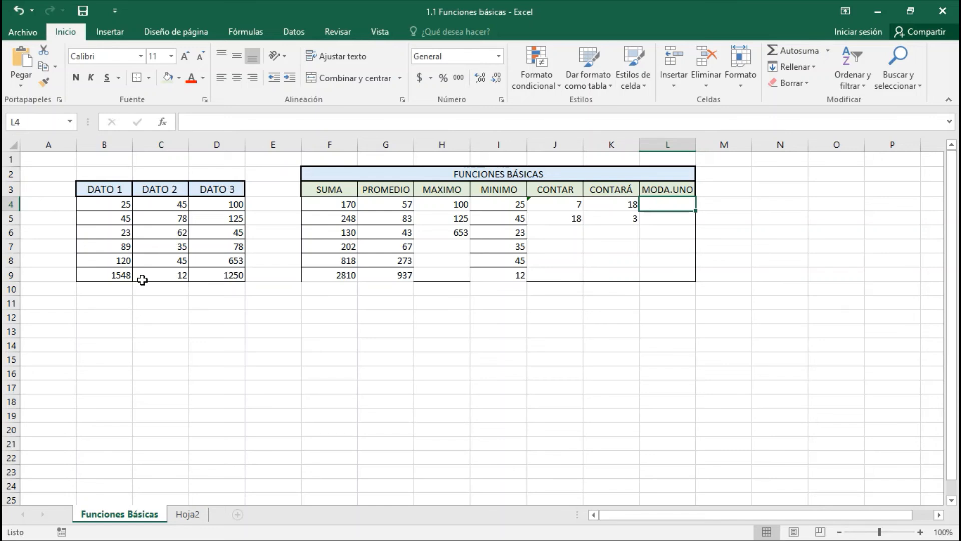
text(+)
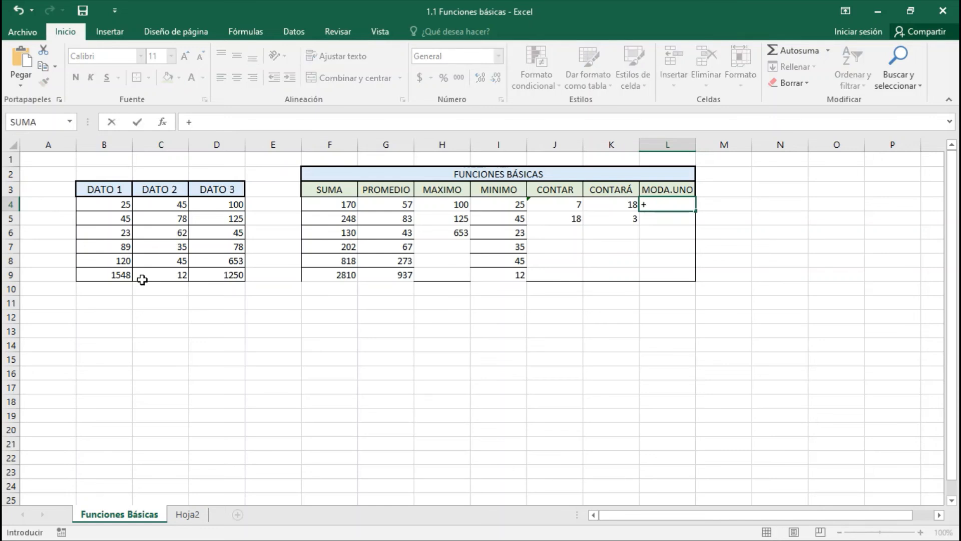
text(moda)
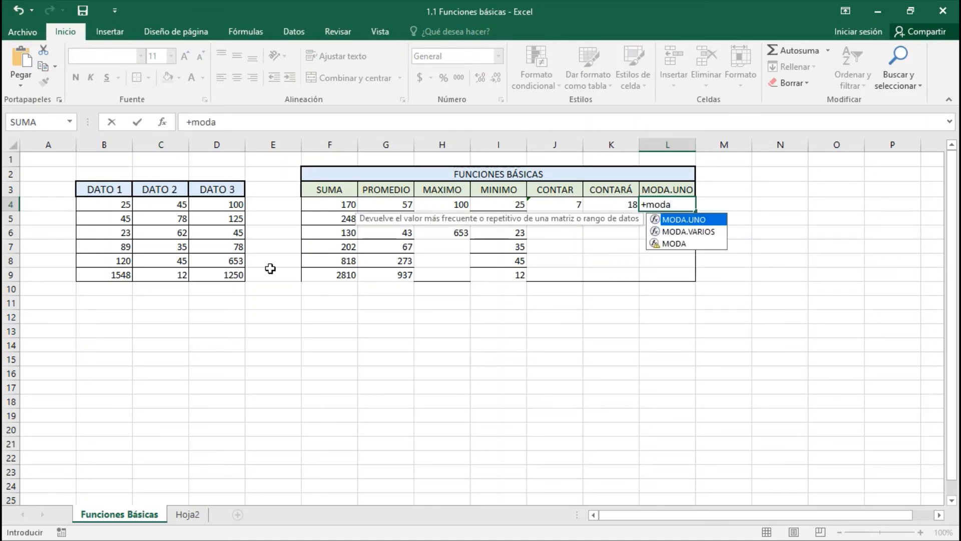
click(679, 244)
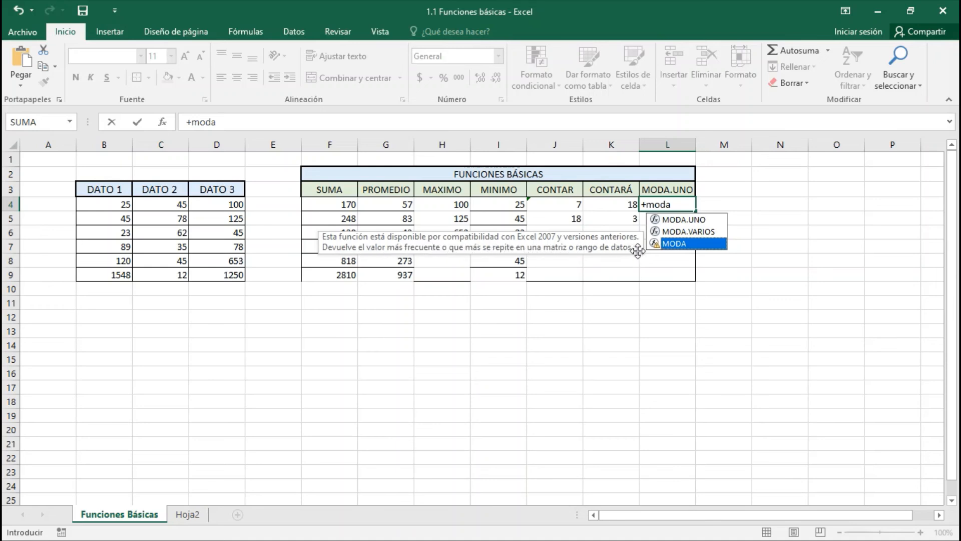
click(680, 221)
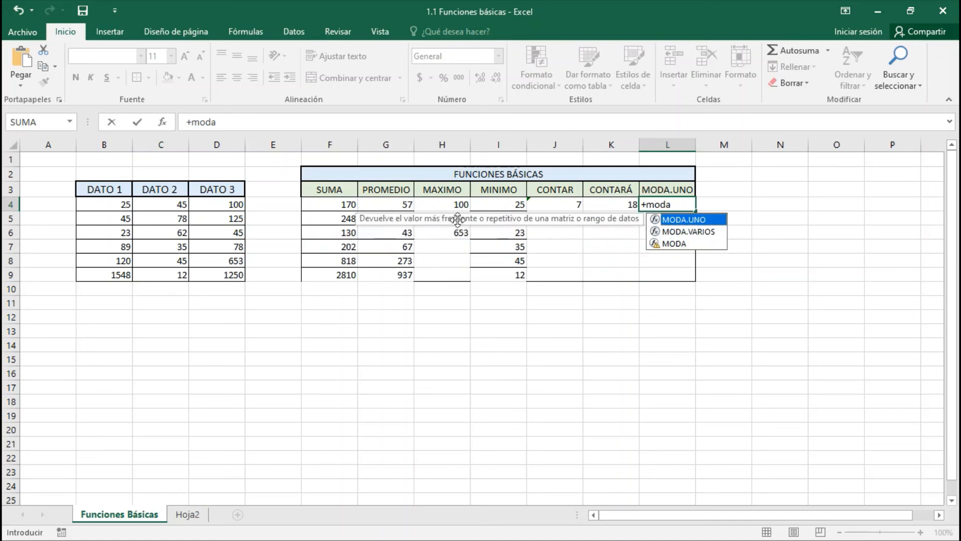
double_click(677, 219)
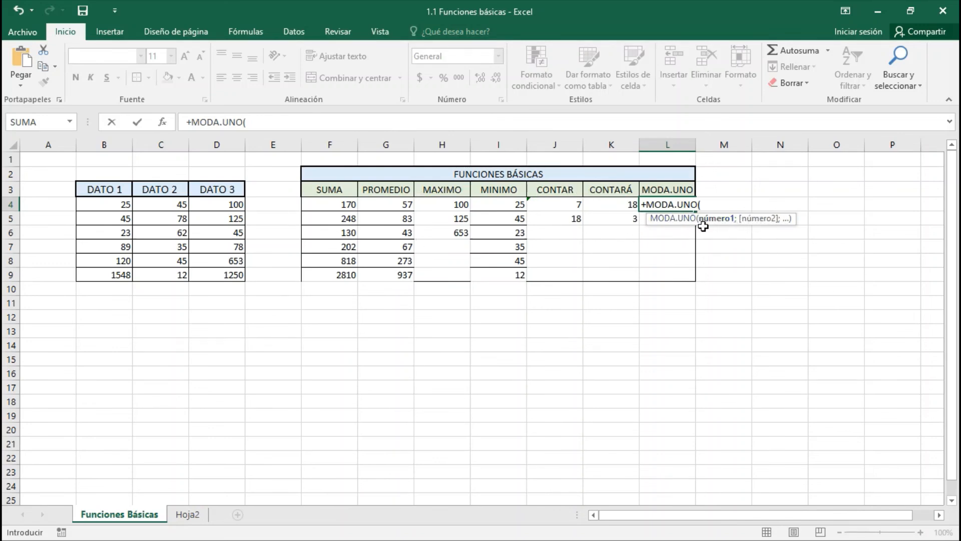
drag(113, 205, 235, 206)
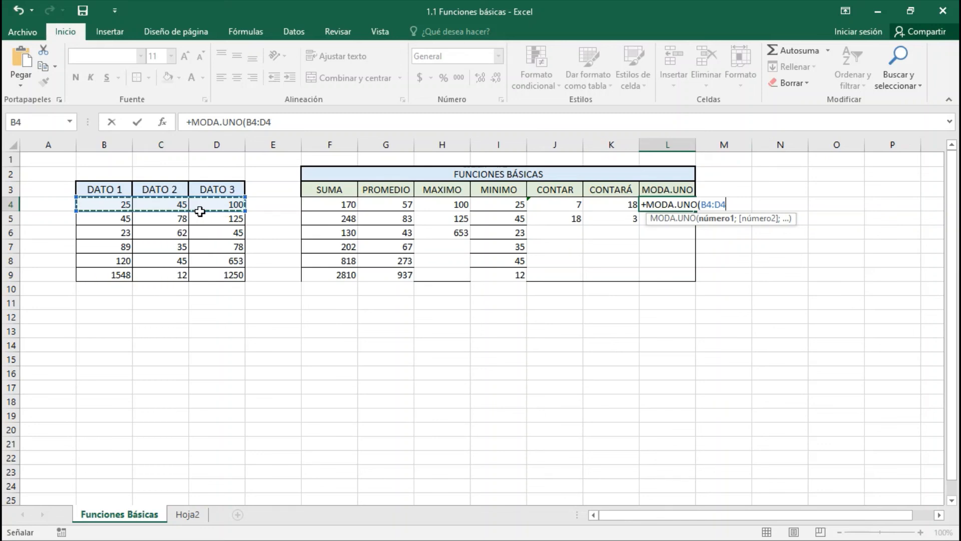
text())
key(Return)
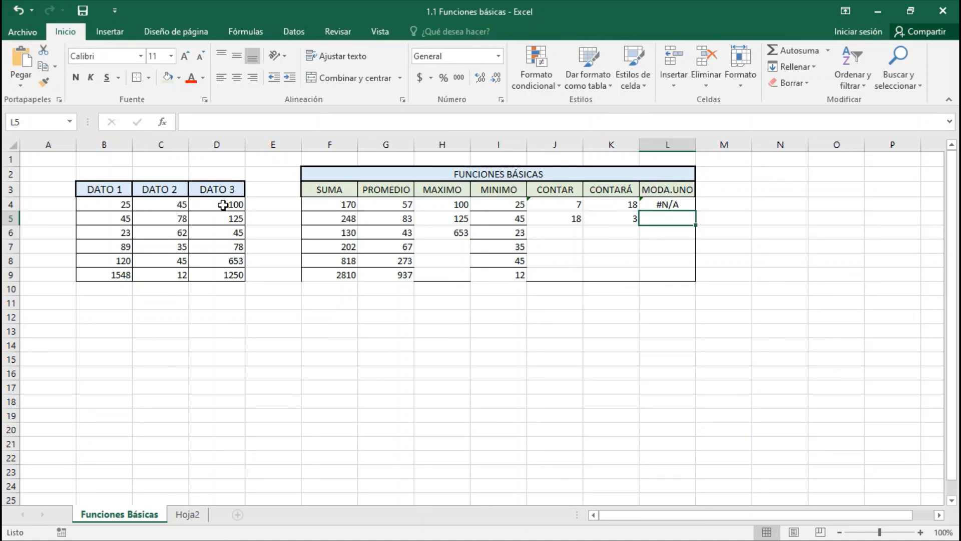
Set B4 to 45 to test the MODA.UNO formula with a repeated value, and undo the change.
click(122, 203)
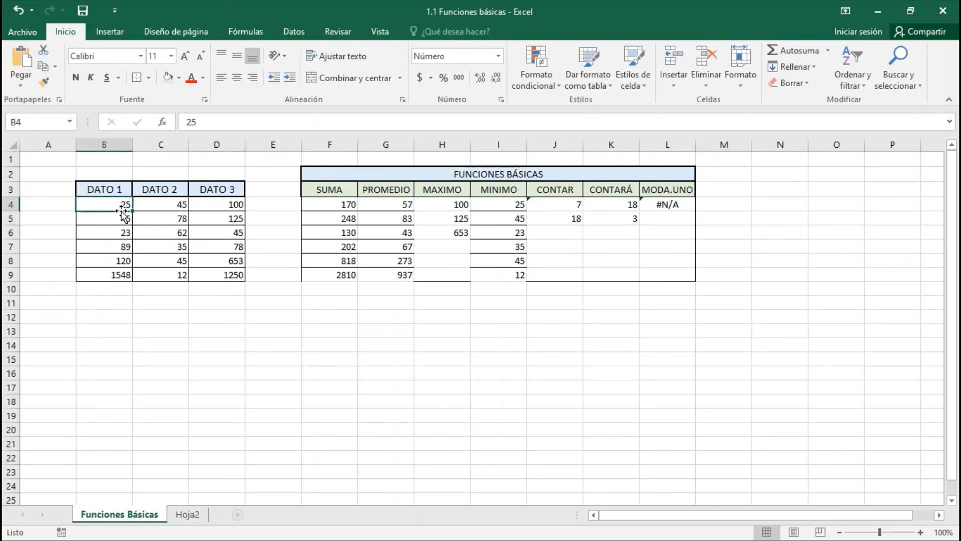
text(45)
key(Return)
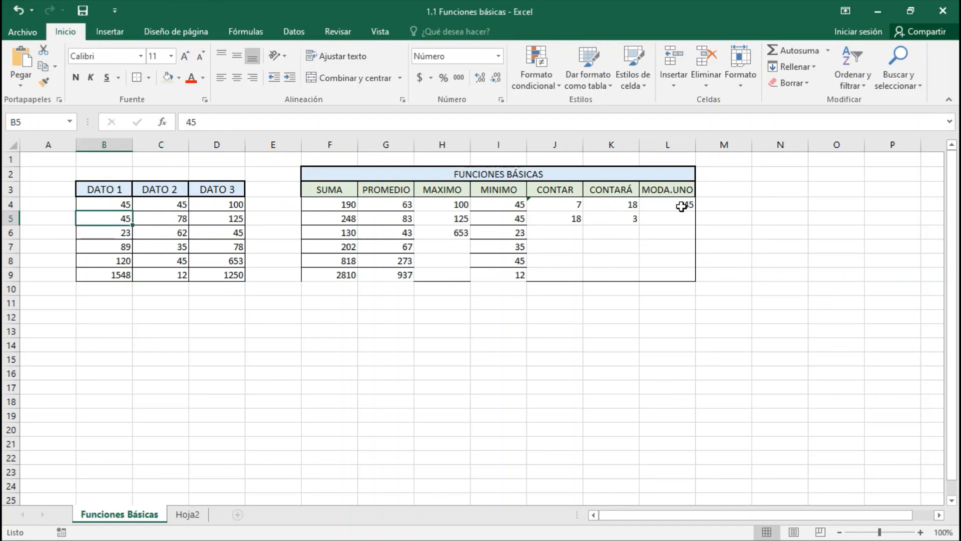
key(ctrl+z)
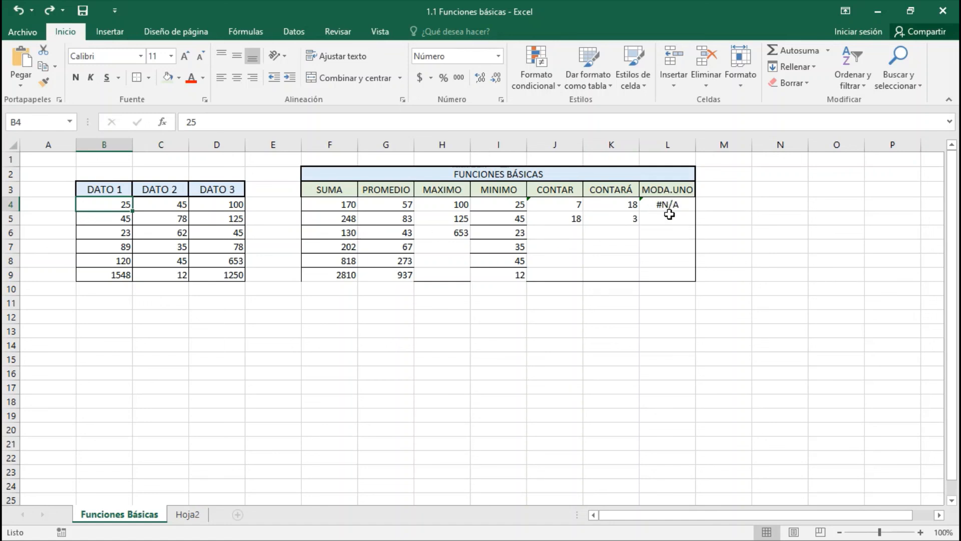
Find the most frequent value of the whole data table in L5 with +MODA.UNO(B4:D9).
click(669, 219)
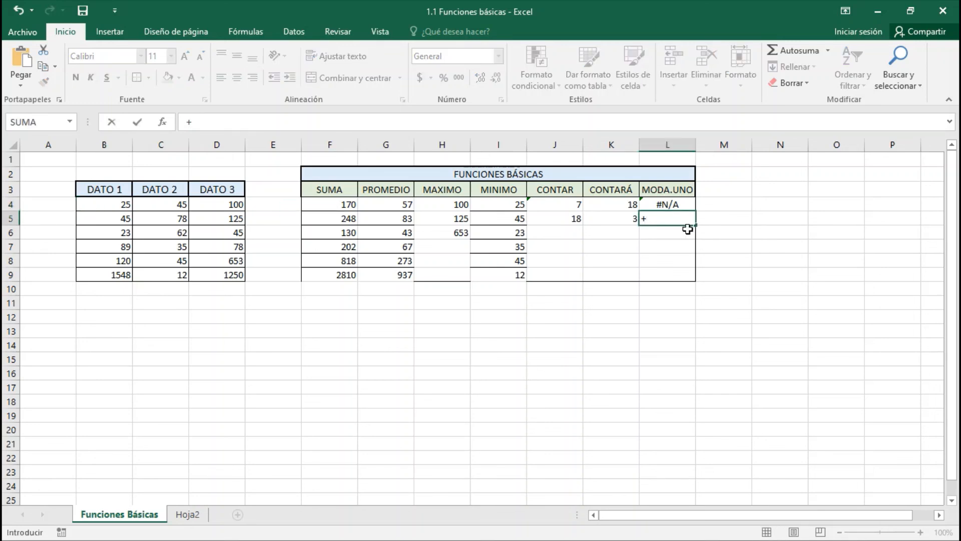
text(moda)
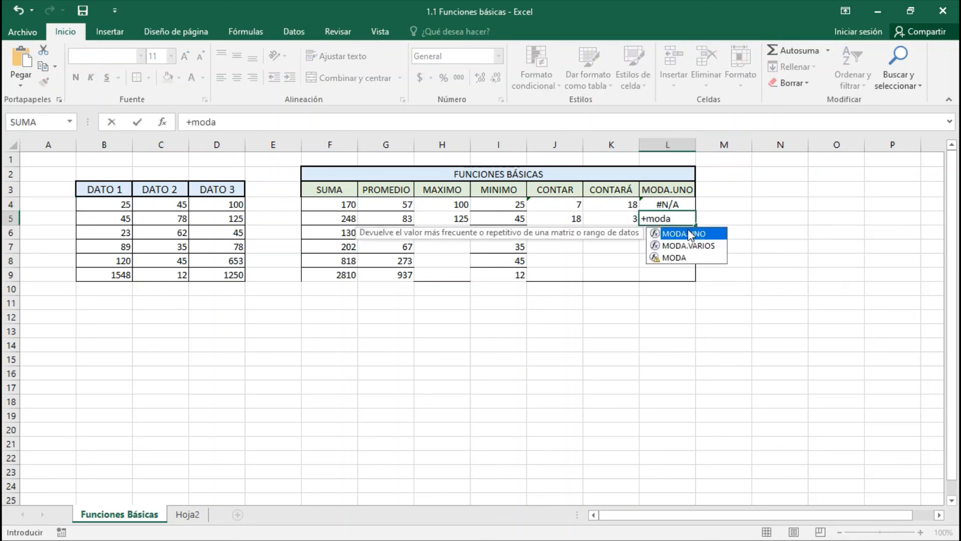
double_click(689, 233)
click(121, 205)
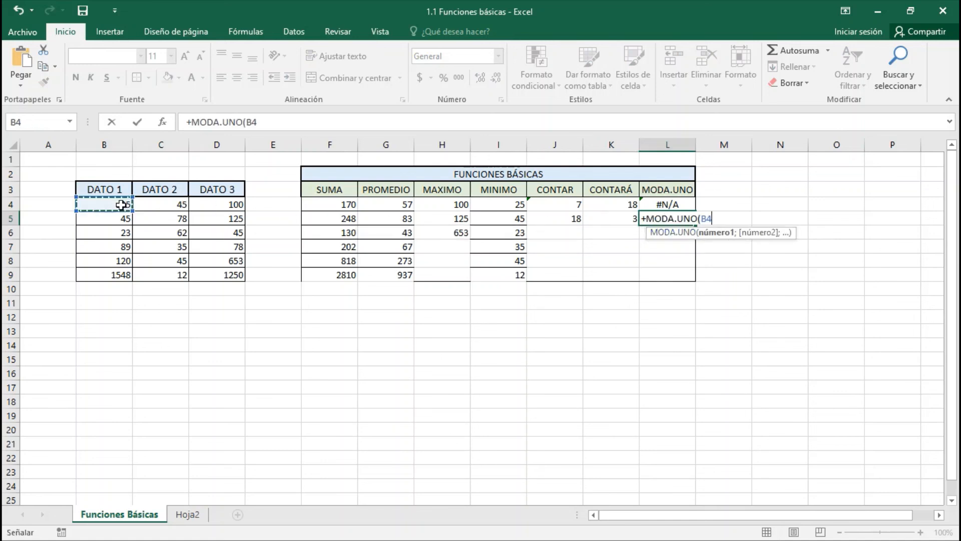
drag(121, 205, 231, 275)
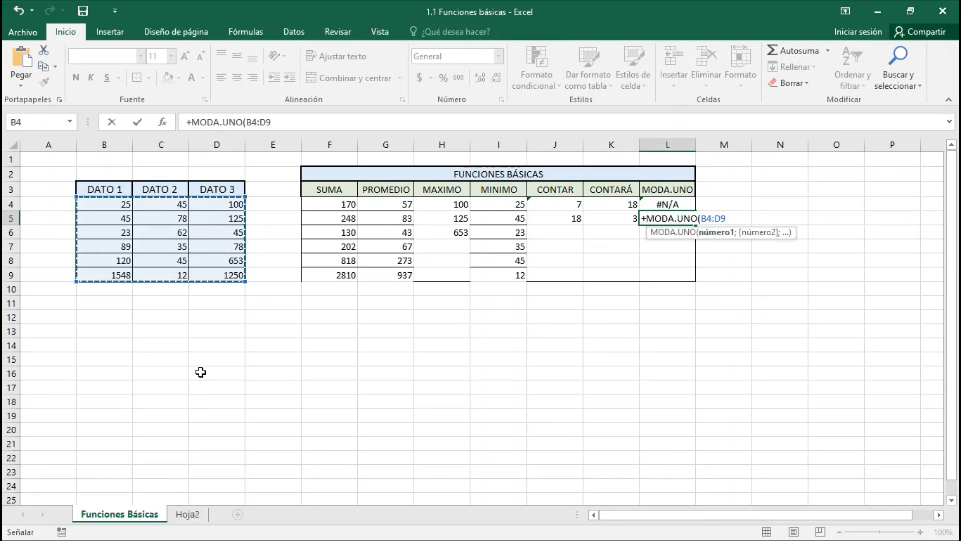
text())
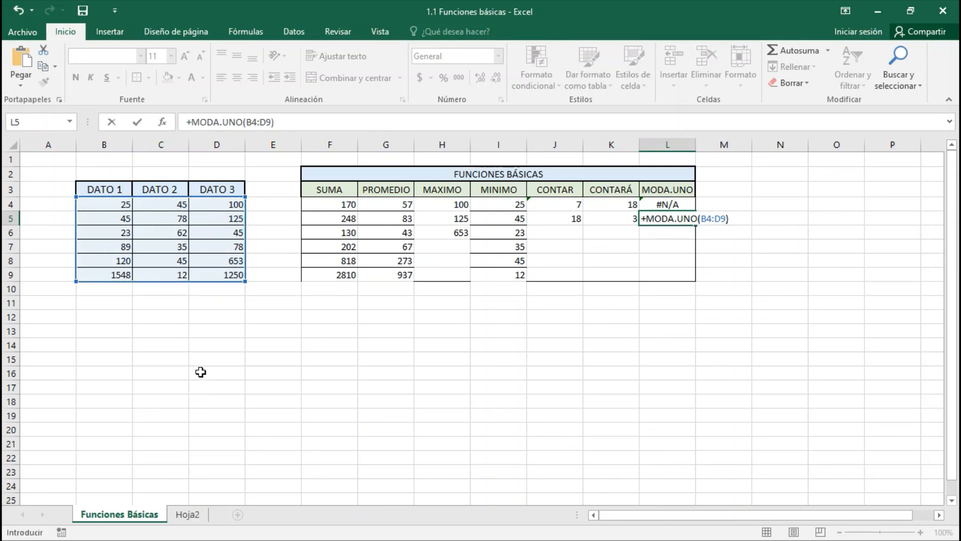
key(Return)
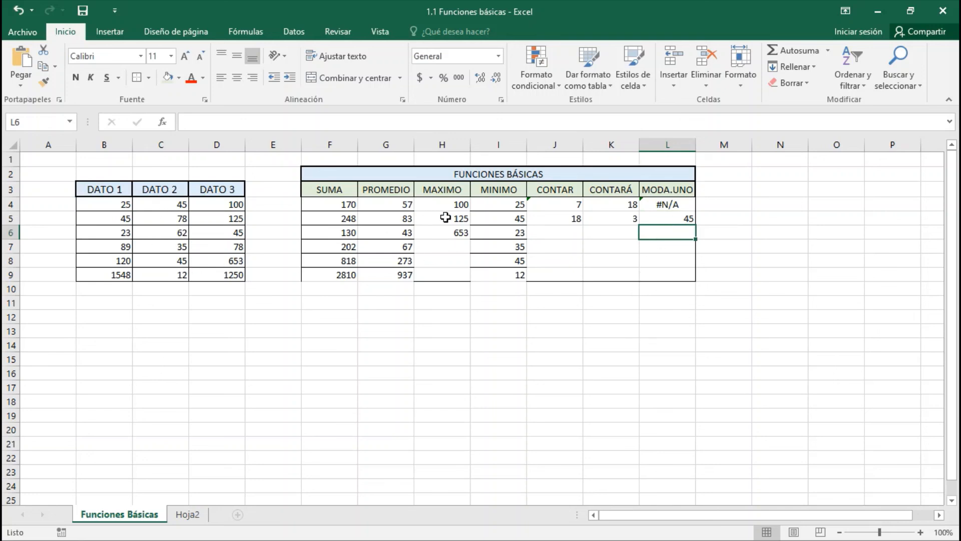
Apply all borders to the results range F4:L9 of the FUNCIONES BÁSICAS table.
drag(335, 206, 662, 275)
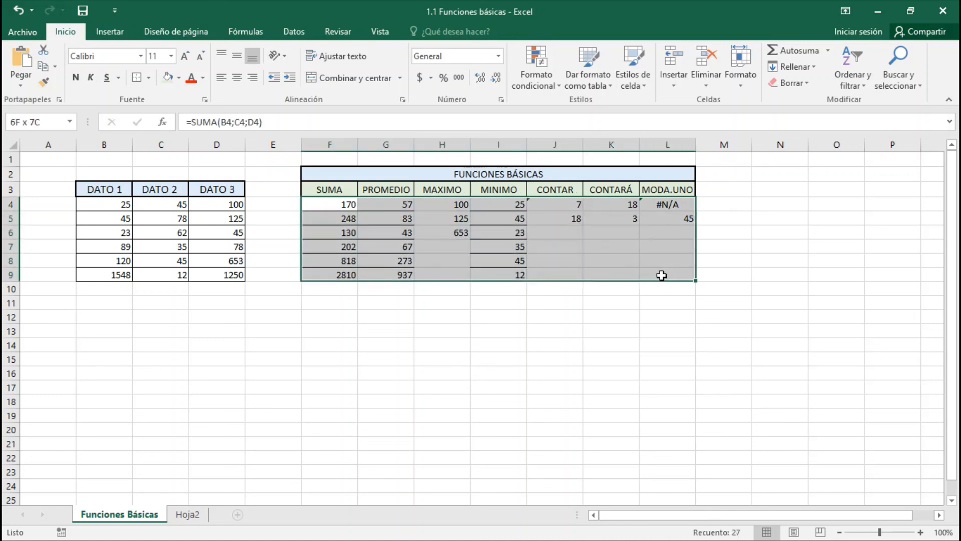
click(147, 77)
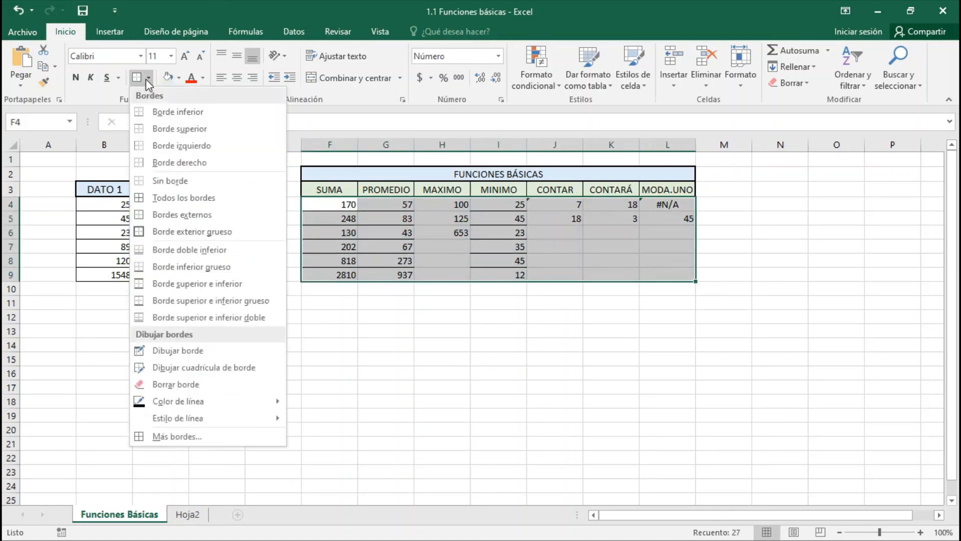
click(166, 198)
click(463, 272)
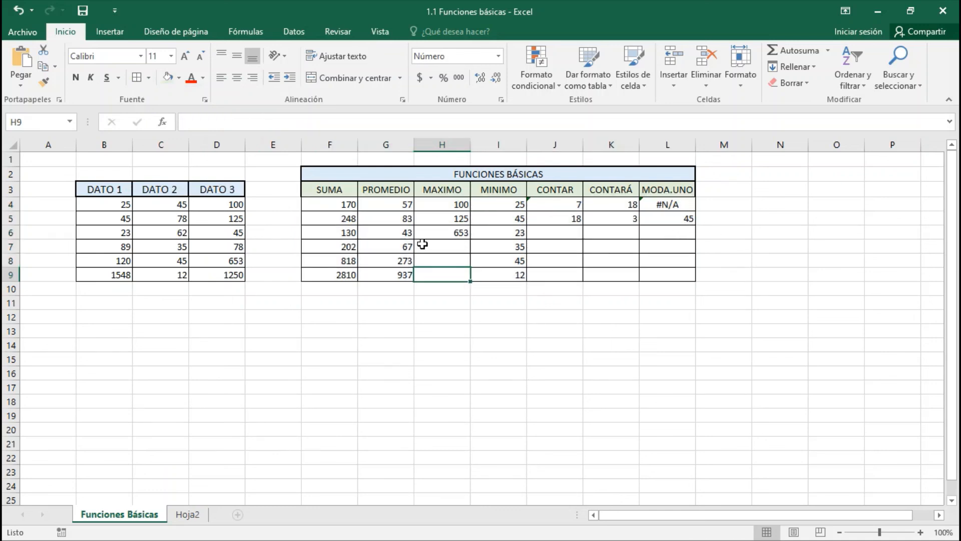